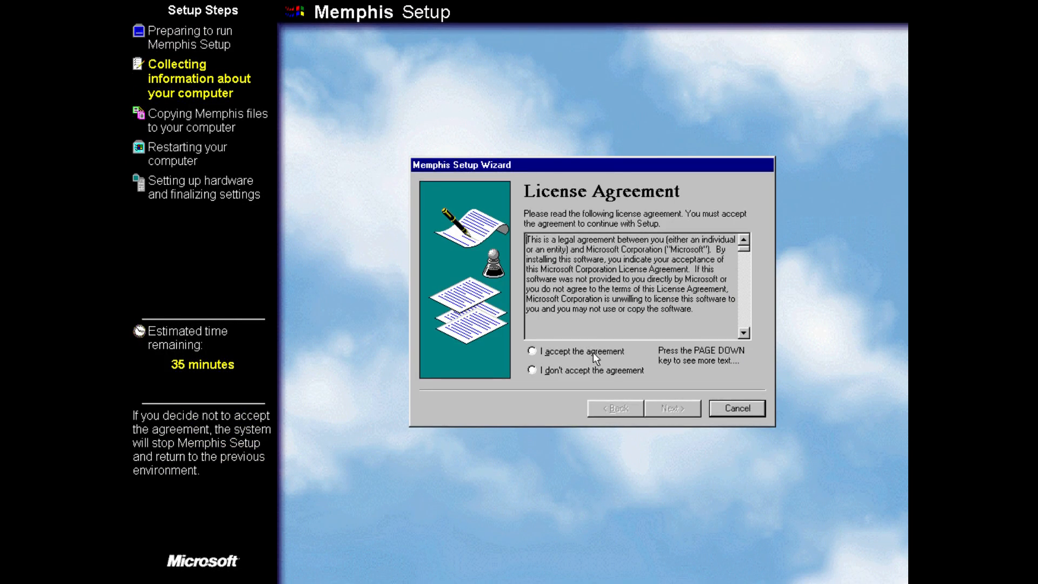
Accept the license agreement, start copying the Memphis files, and restart the computer immediately.
{"action": "left_click", "coordinate": [532, 351]}
{"action": "left_click", "coordinate": [673, 408]}
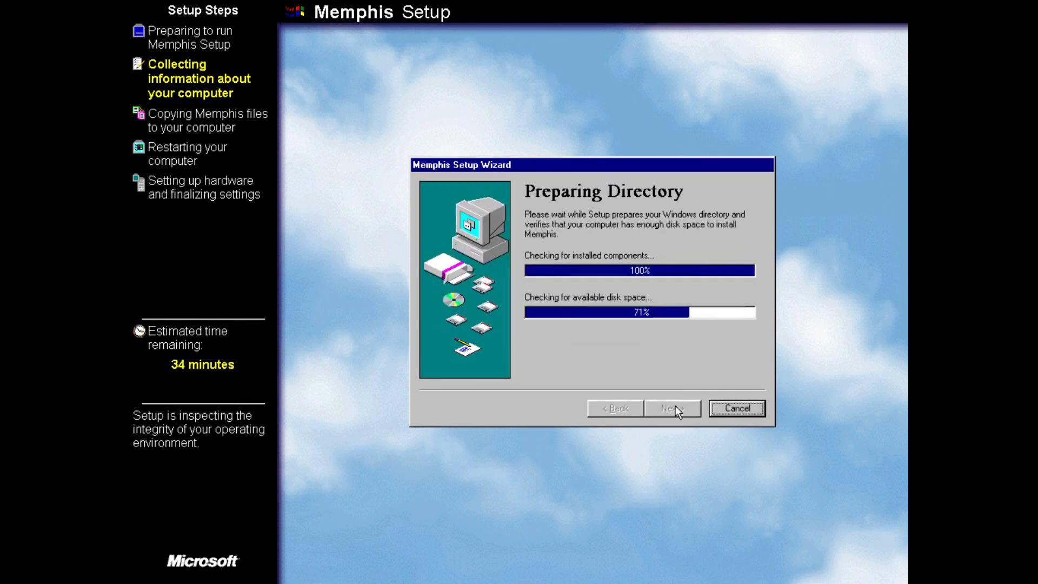
{"action": "left_click", "coordinate": [676, 406]}
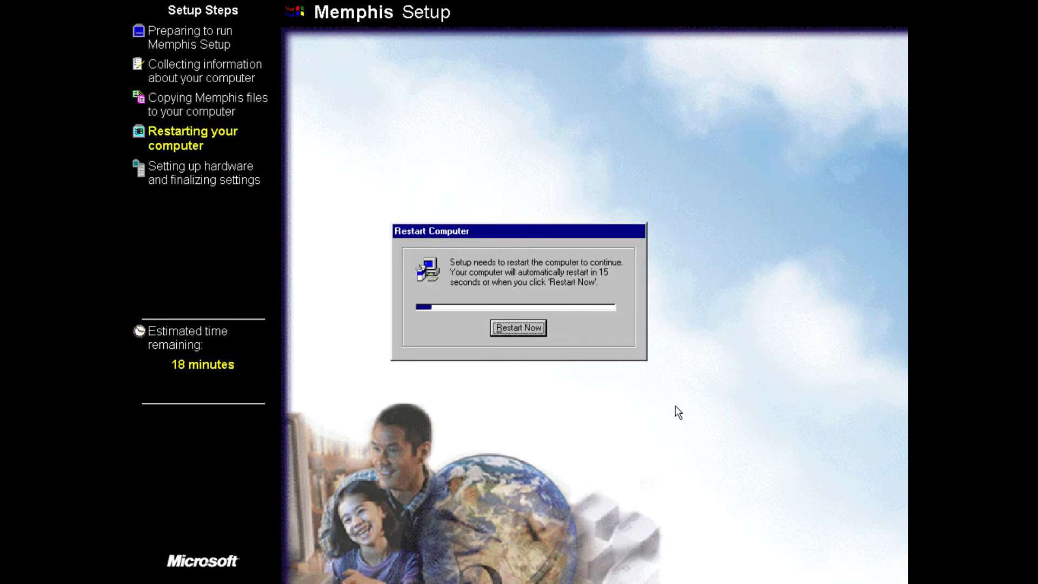
{"action": "left_click", "coordinate": [519, 329]}
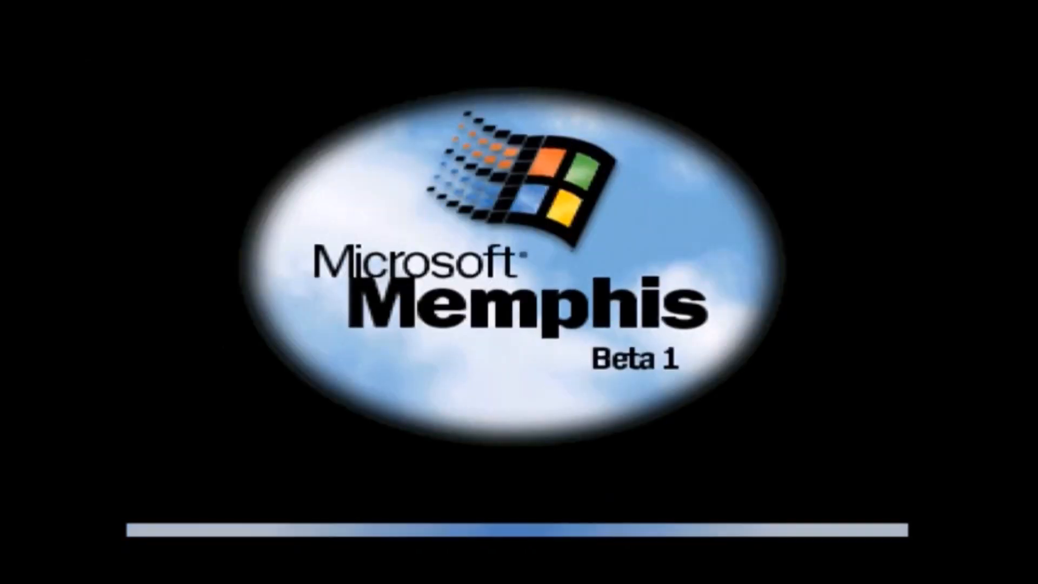
Let ScanDisk start, then exit it so setup continues to the welcome dialog.
{"action": "key", "text": "Return"}
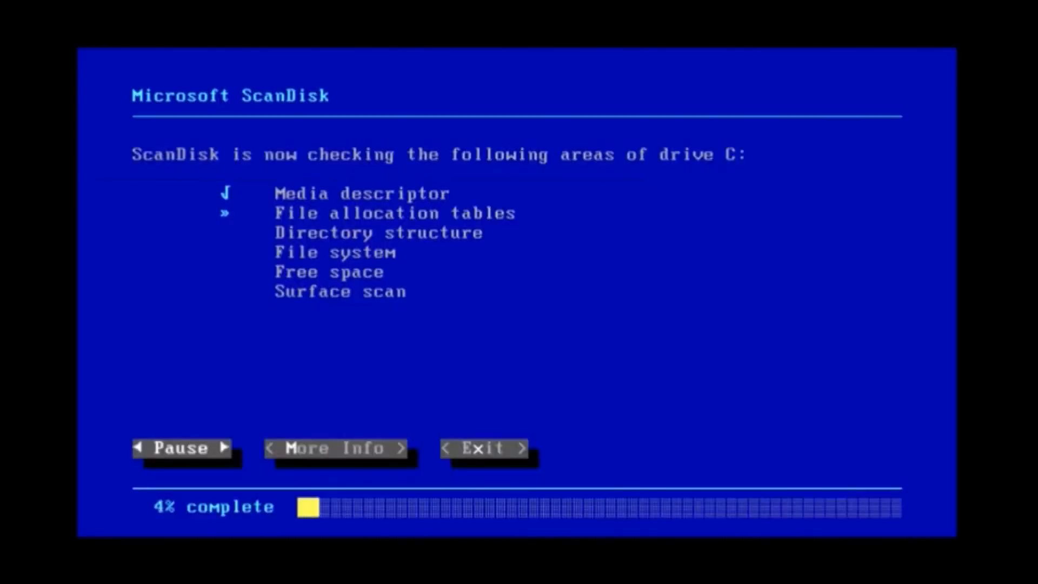
{"action": "key", "text": "Tab"}
{"action": "key", "text": "Tab"}
{"action": "key", "text": "Return"}
{"action": "key", "text": "Return"}
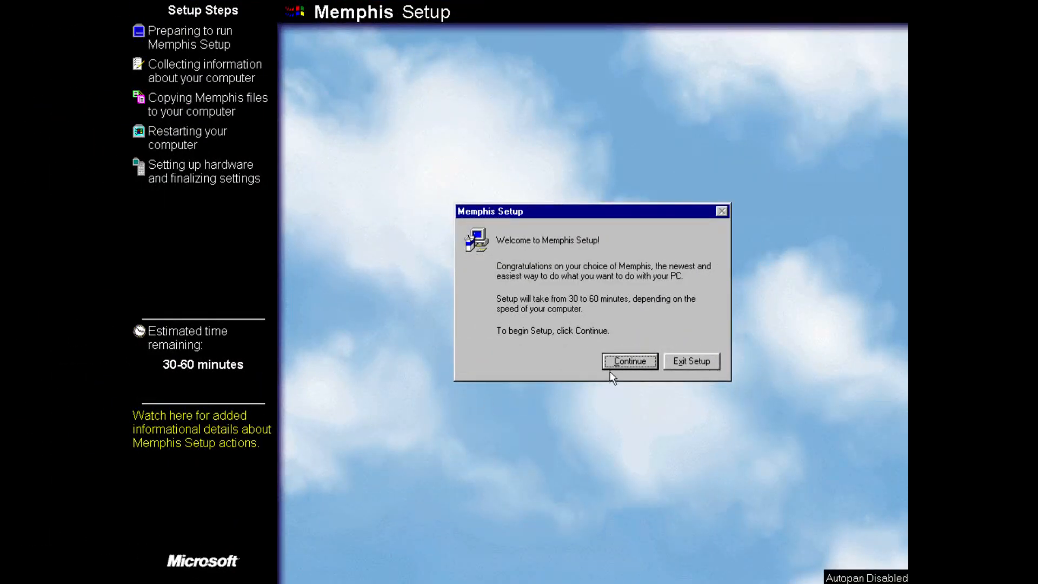
Continue setup, accept the license agreement, and start copying files until the 4.10.1525 desktop appears.
{"action": "left_click", "coordinate": [611, 363]}
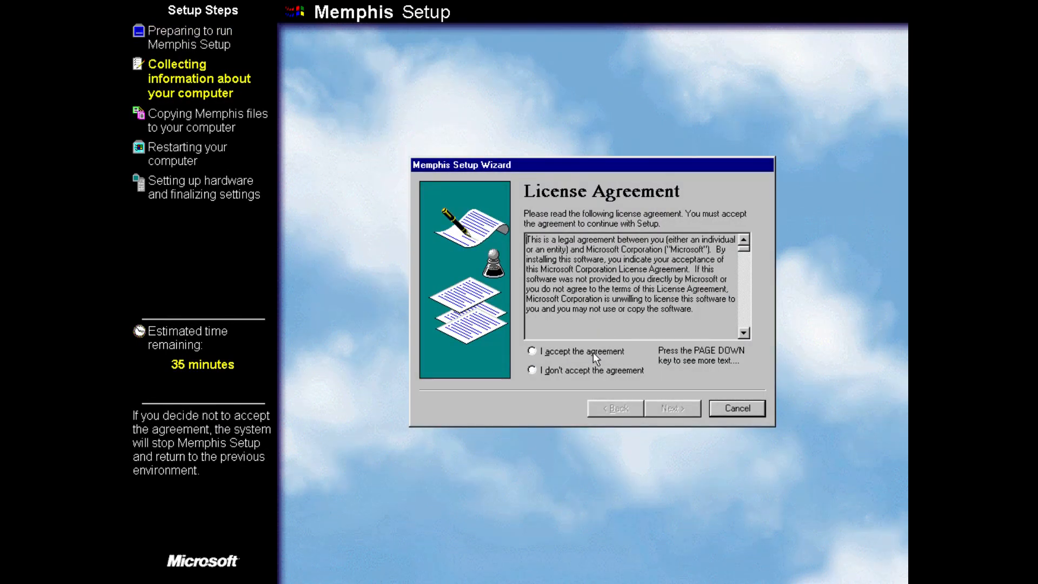
{"action": "left_click", "coordinate": [582, 351]}
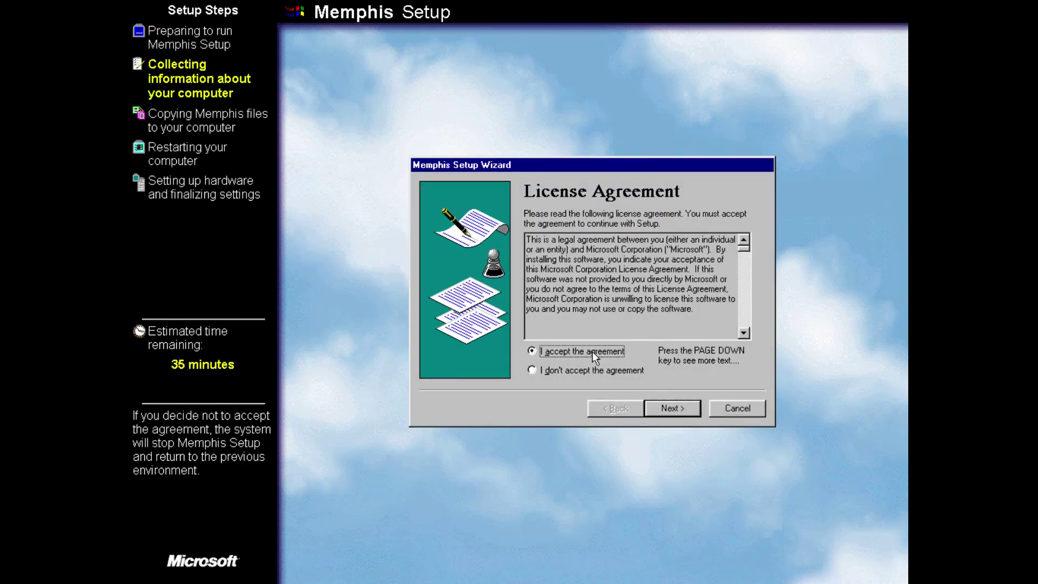
{"action": "left_click", "coordinate": [676, 406]}
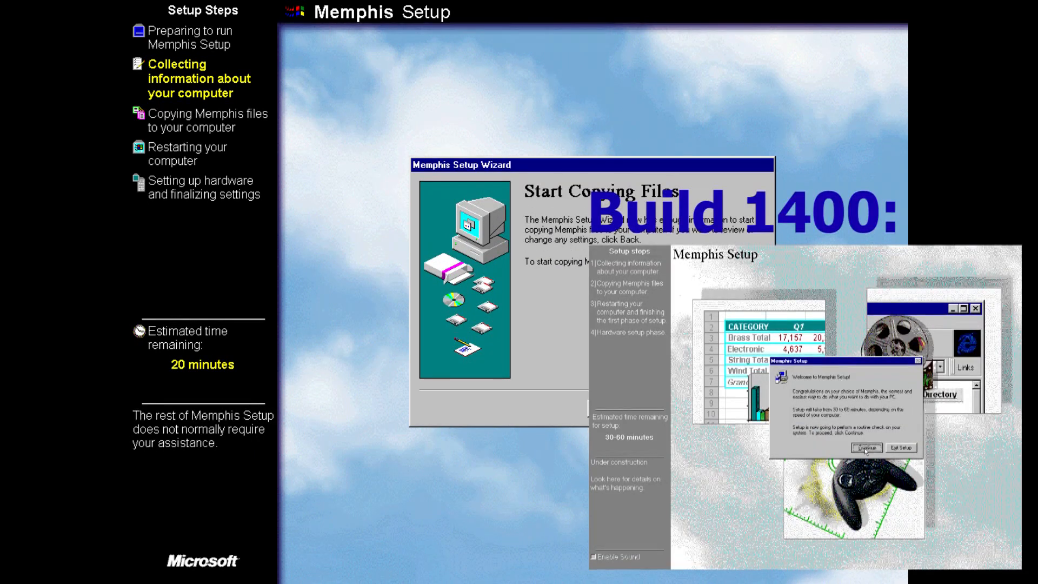
{"action": "key", "text": "Return"}
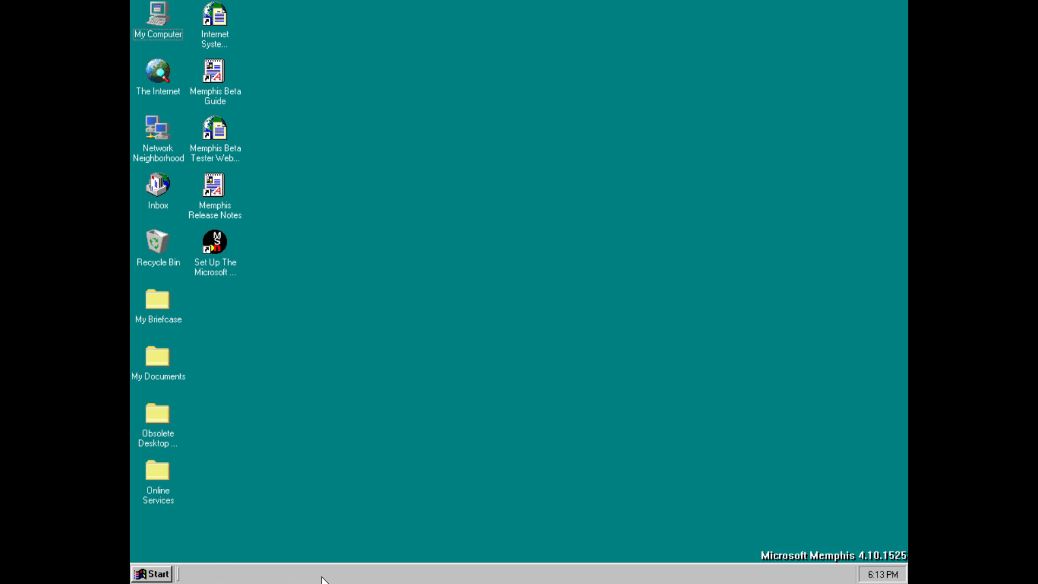
Add the Quick Launch toolbar from the taskbar menu and scroll its icons forward and back.
{"action": "right_click", "coordinate": [322, 577]}
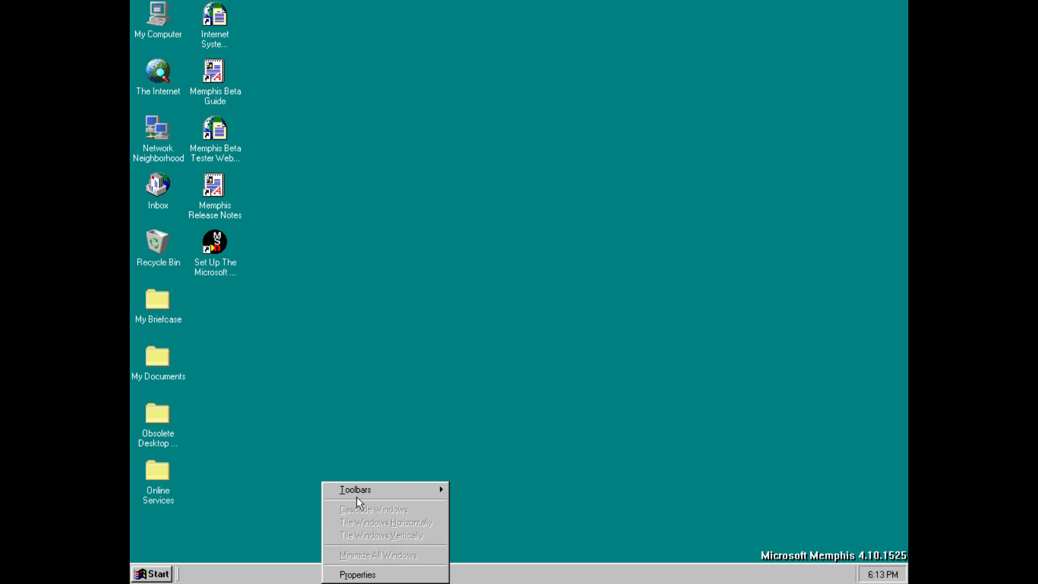
{"action": "mouse_move", "coordinate": [383, 490]}
{"action": "left_click", "coordinate": [506, 517]}
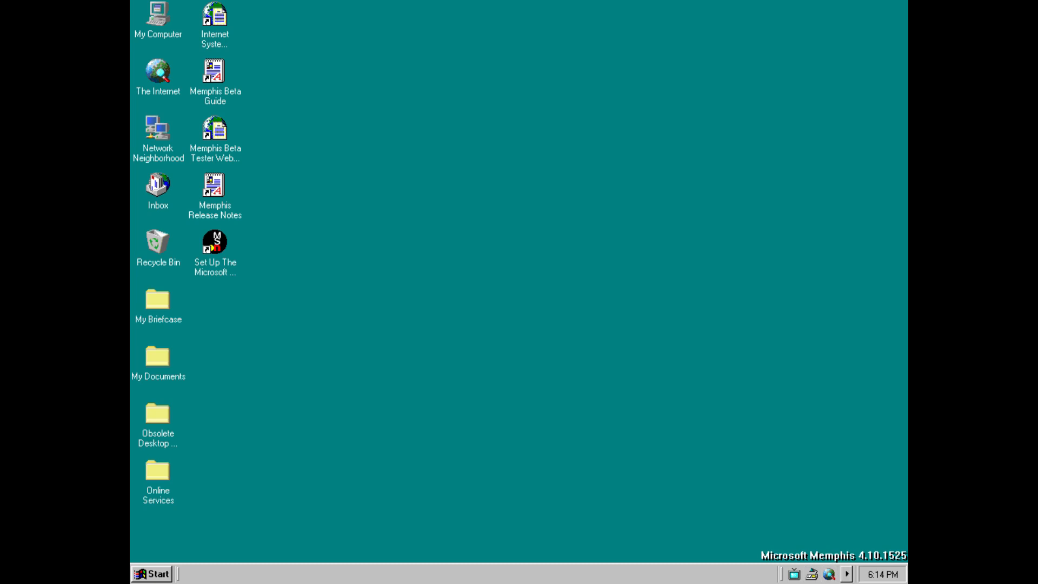
{"action": "left_click", "coordinate": [847, 575]}
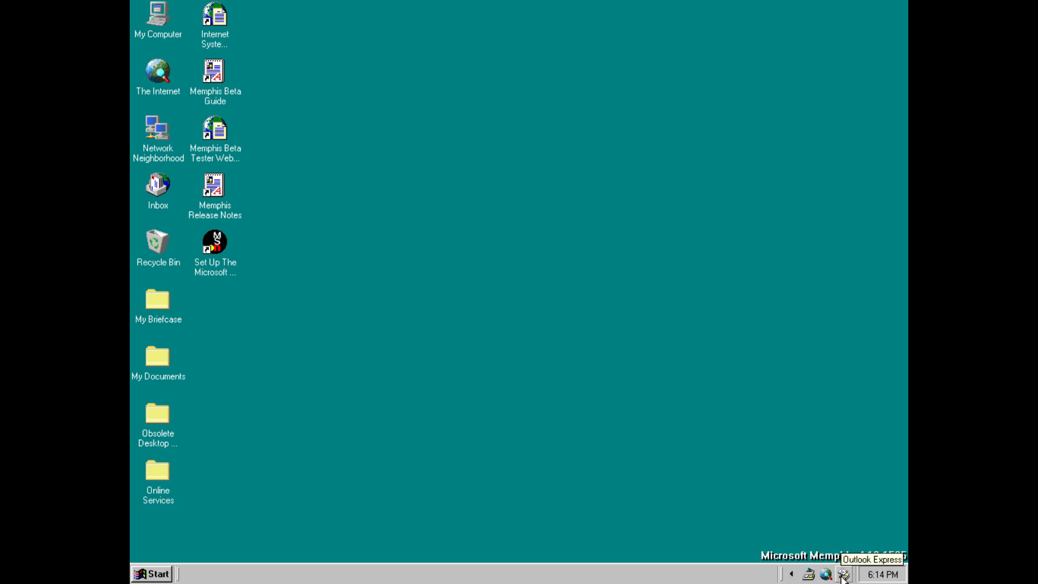
{"action": "left_click", "coordinate": [791, 574]}
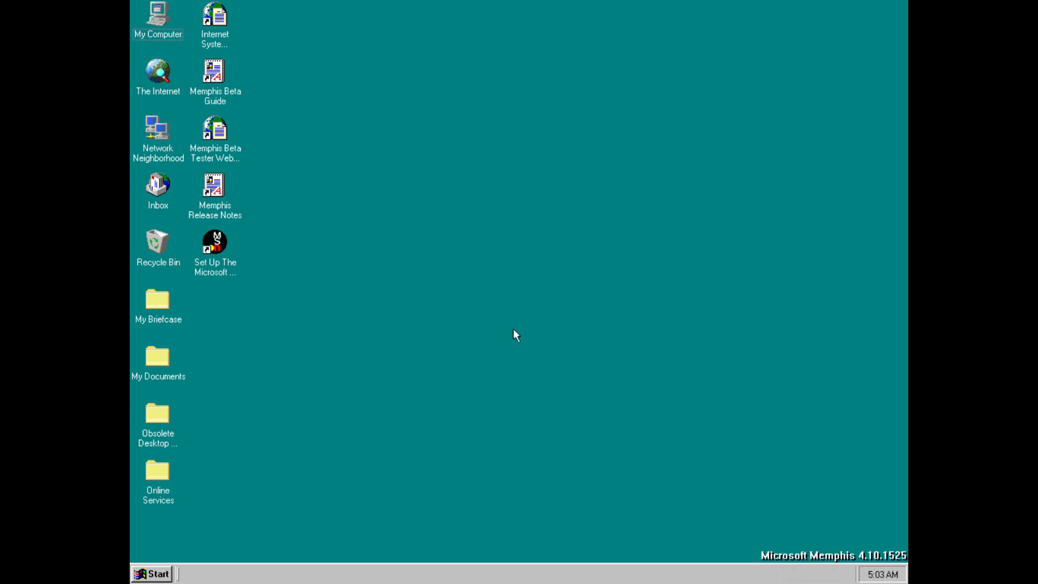
Launch Memphis HelpDesk from the Start menu so its Help page loads in Internet Explorer.
{"action": "left_click", "coordinate": [144, 575]}
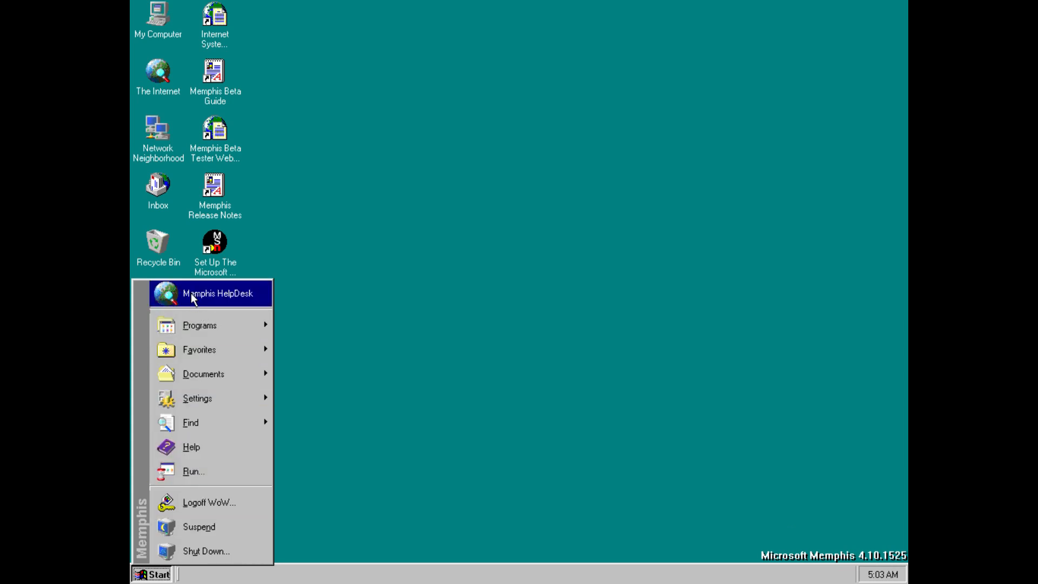
{"action": "left_click", "coordinate": [237, 299]}
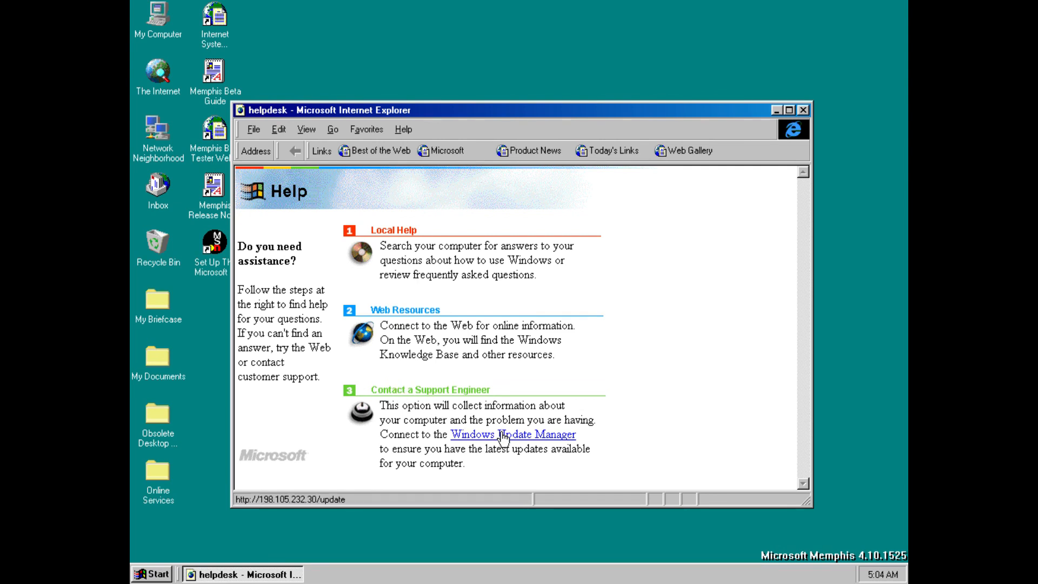
Try Local Help, Web Resources and Contact a Support Engineer, dismissing each connection error and returning to the helpdesk page.
{"action": "left_click", "coordinate": [406, 235]}
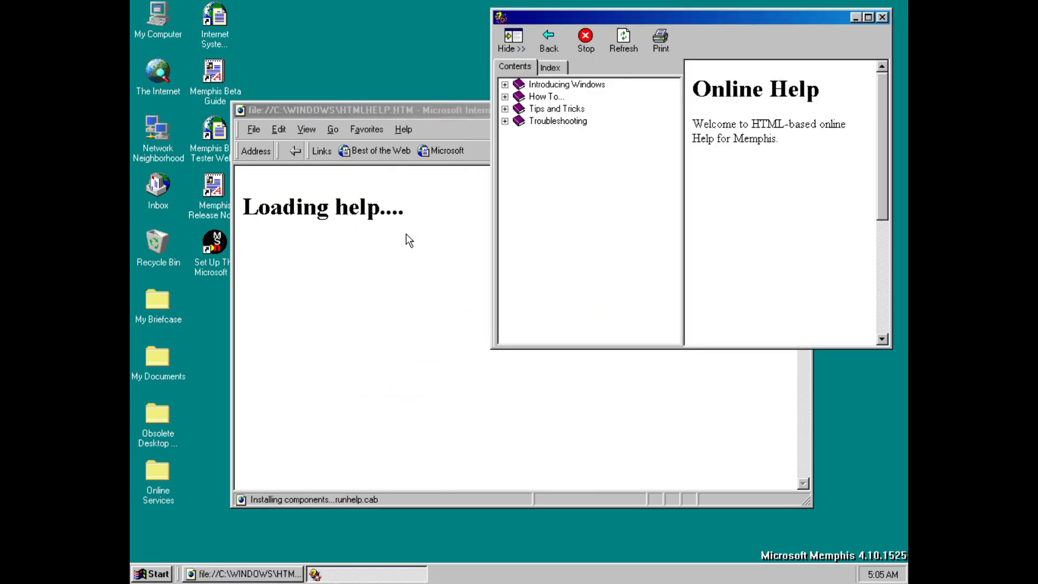
{"action": "left_click", "coordinate": [883, 18]}
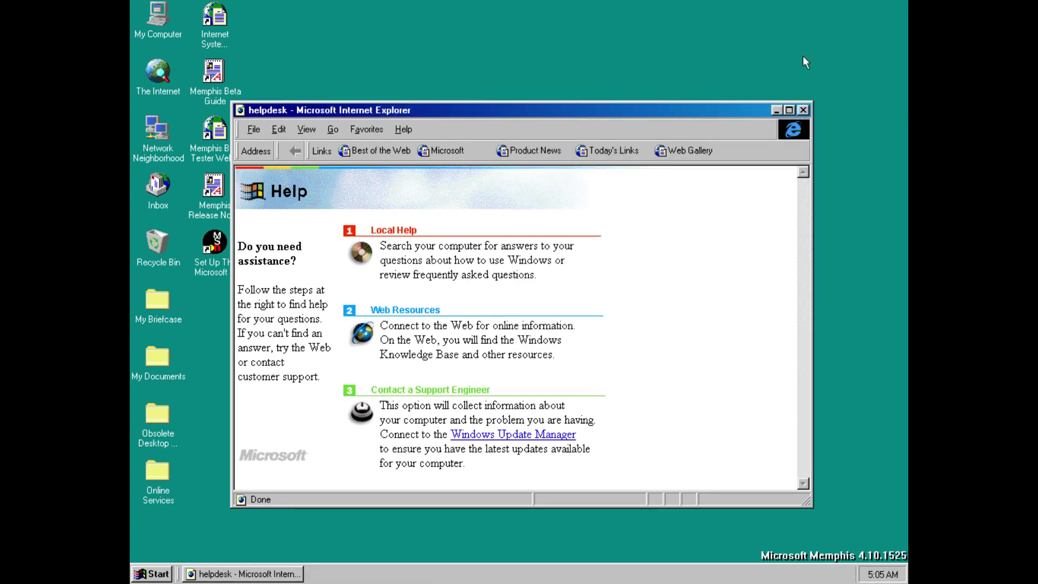
{"action": "left_click", "coordinate": [395, 309]}
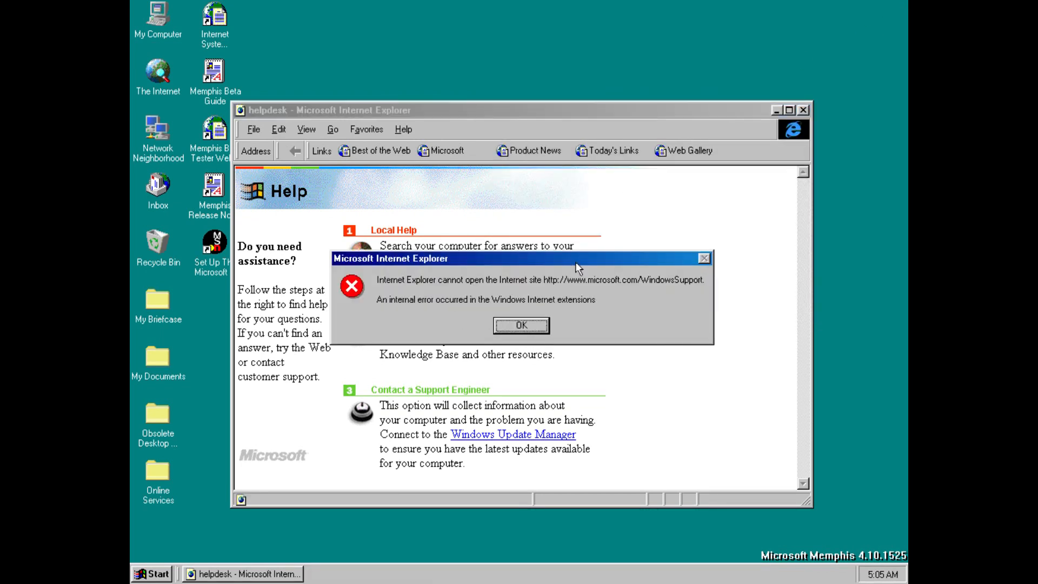
{"action": "left_click", "coordinate": [522, 326]}
{"action": "left_click", "coordinate": [451, 395]}
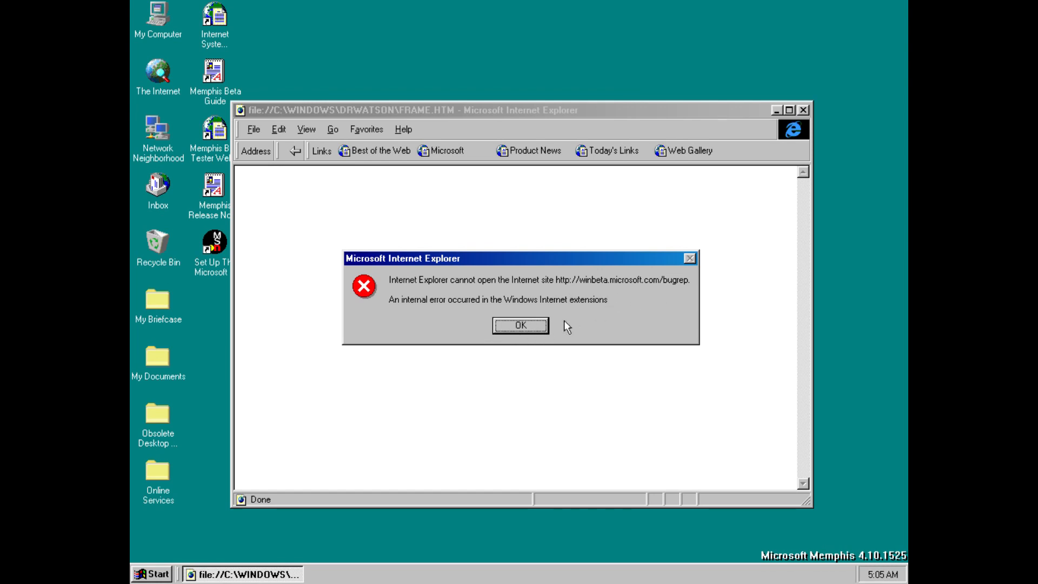
{"action": "left_click", "coordinate": [520, 325]}
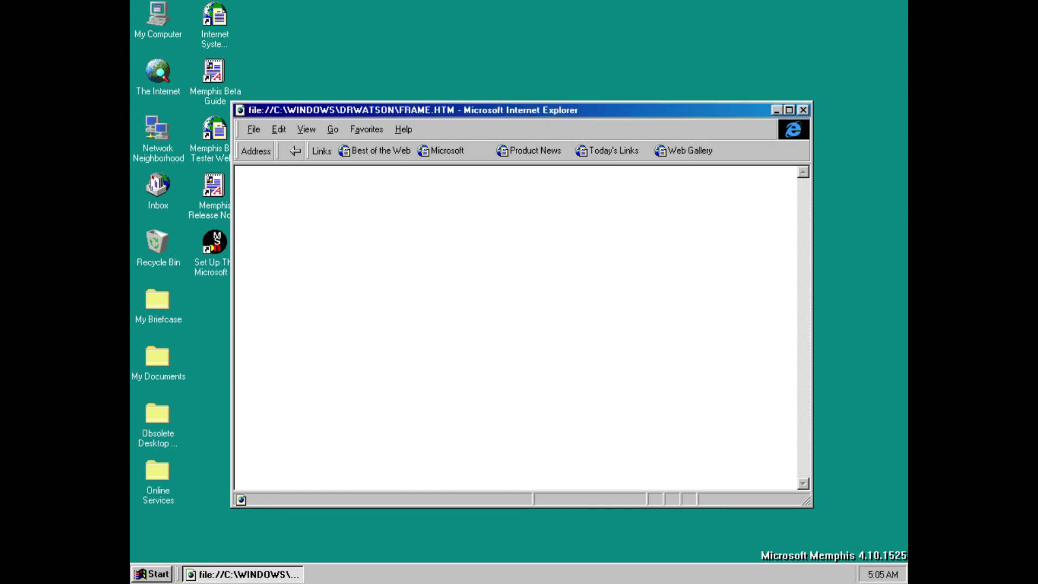
{"action": "left_click", "coordinate": [296, 150]}
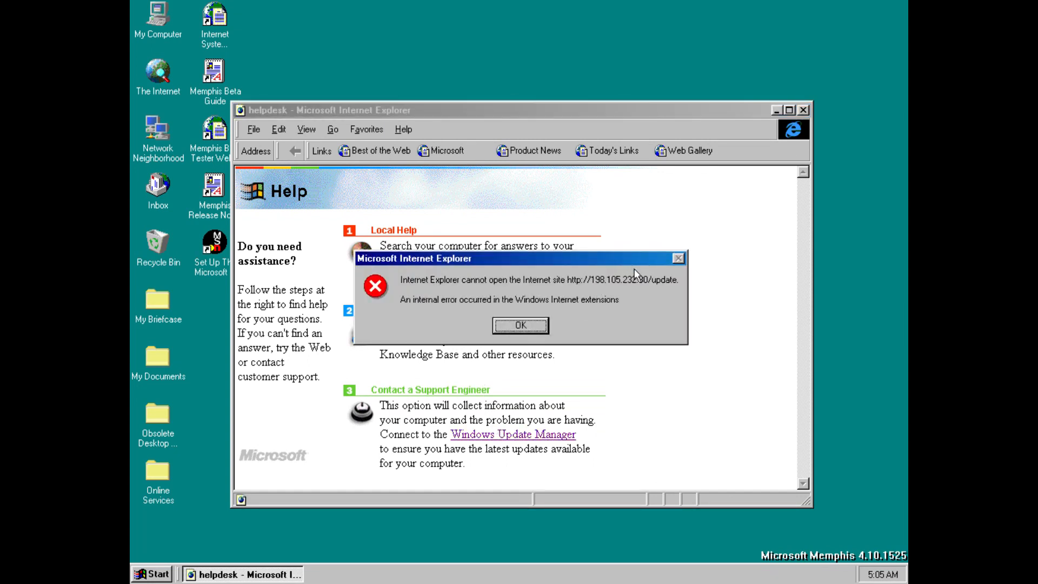
{"action": "left_click", "coordinate": [511, 327]}
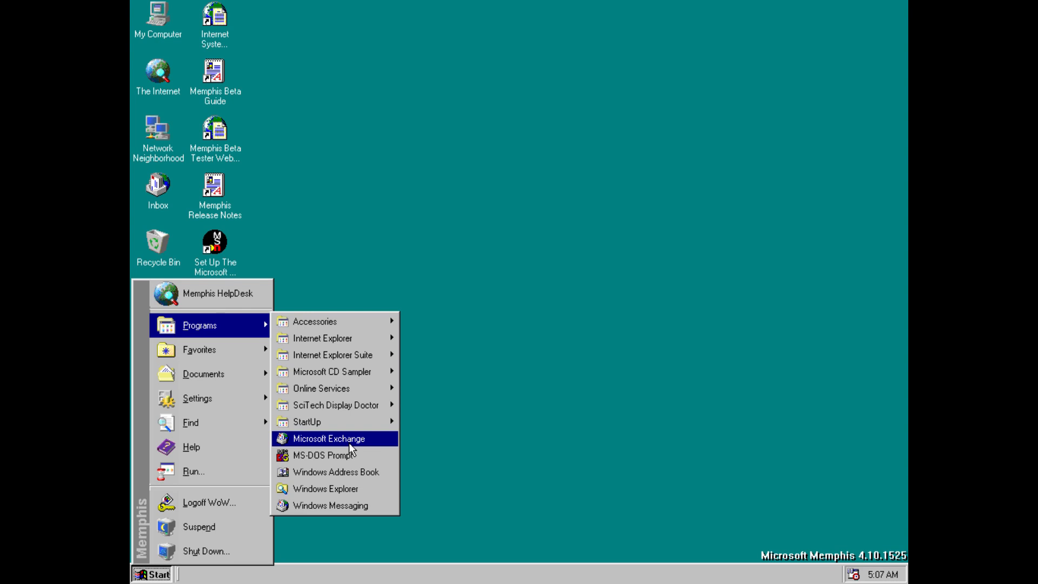
{"action": "mouse_move", "coordinate": [323, 338]}
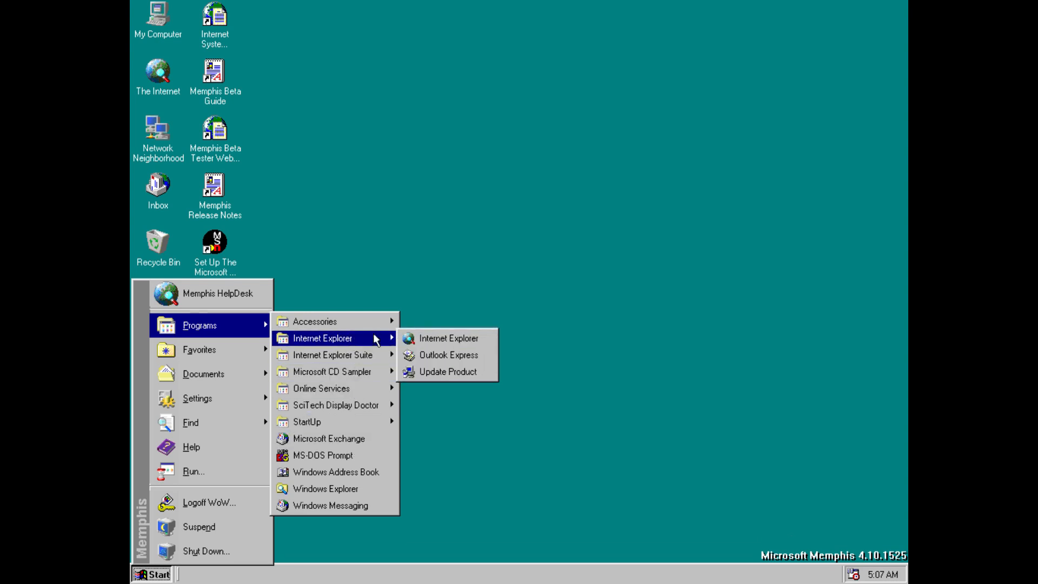
Launch Outlook Express, confirm the default message store folder, and reposition its window.
{"action": "left_click", "coordinate": [427, 354]}
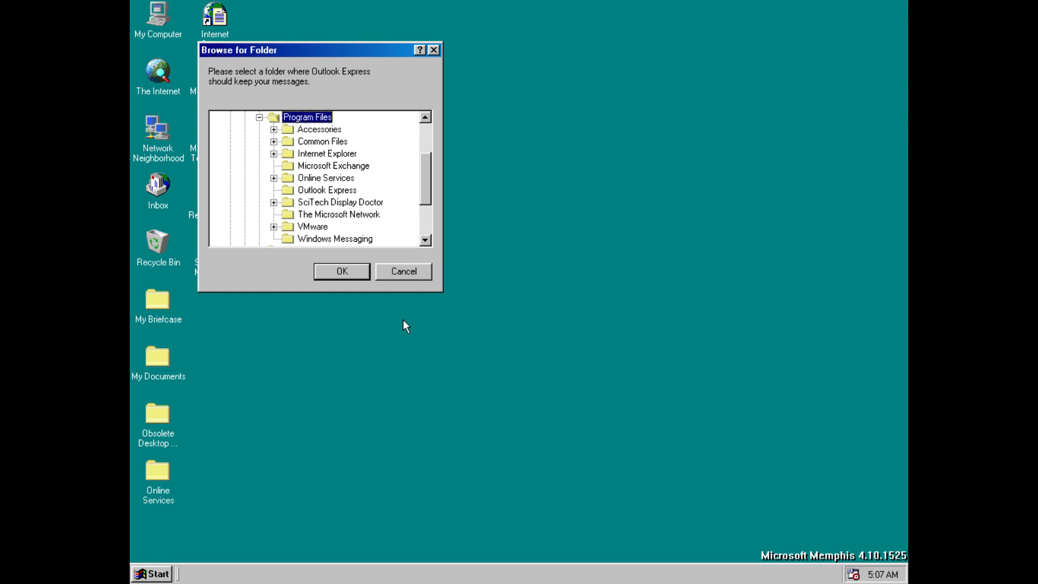
{"action": "left_click", "coordinate": [361, 272]}
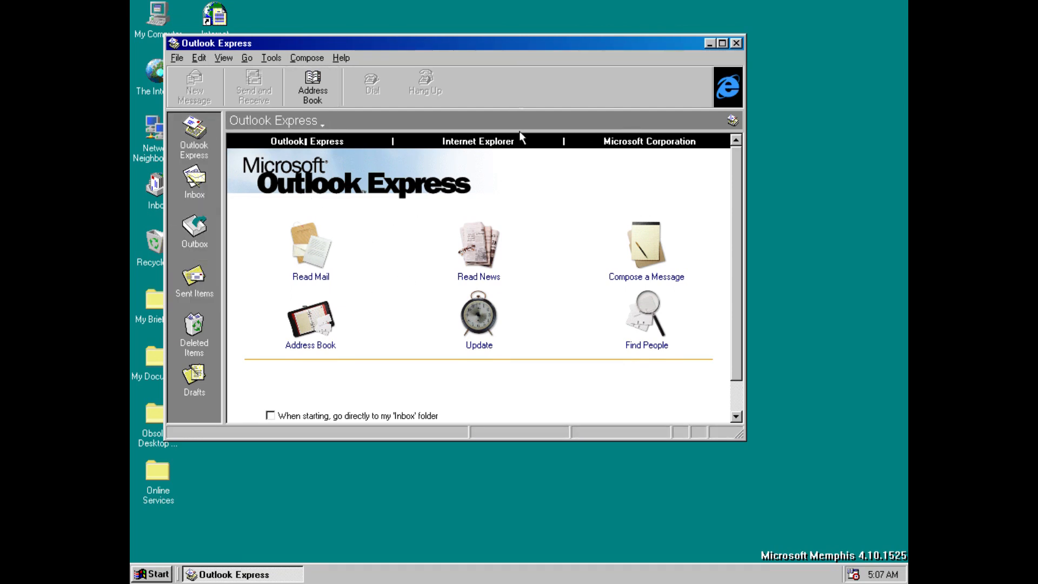
{"action": "left_click_drag", "start_coordinate": [500, 42], "coordinate": [561, 84]}
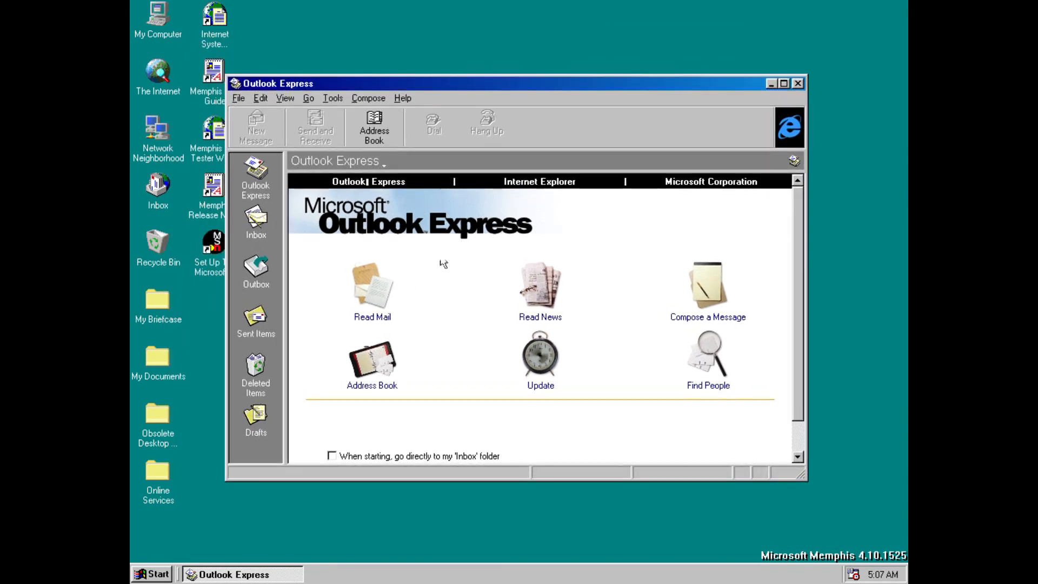
{"action": "left_click", "coordinate": [798, 456]}
{"action": "left_click", "coordinate": [799, 180]}
View the Outlook Express version in the About box and close it.
{"action": "left_click", "coordinate": [402, 98]}
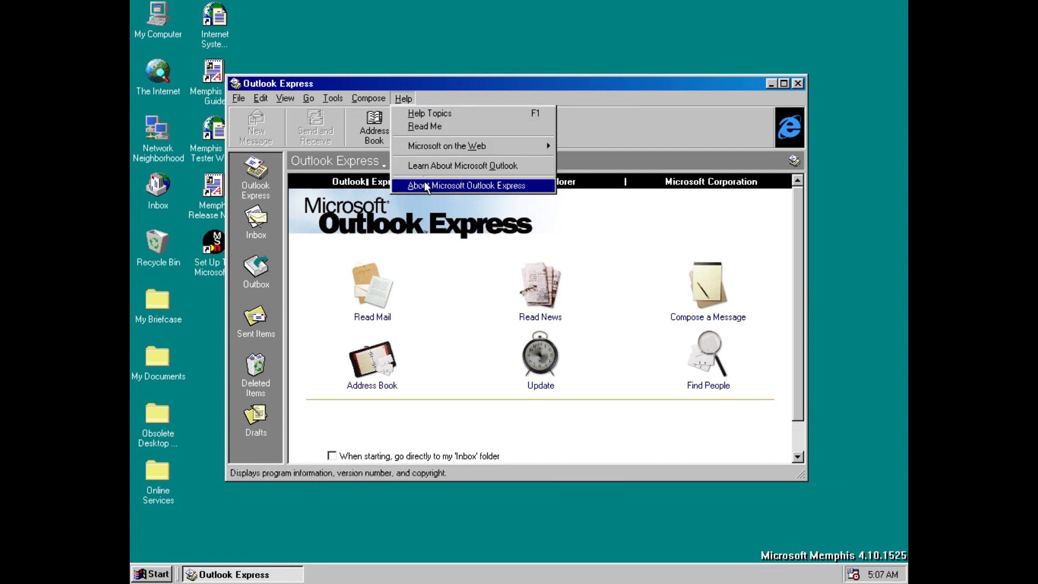
{"action": "left_click", "coordinate": [438, 187]}
{"action": "left_click", "coordinate": [513, 353]}
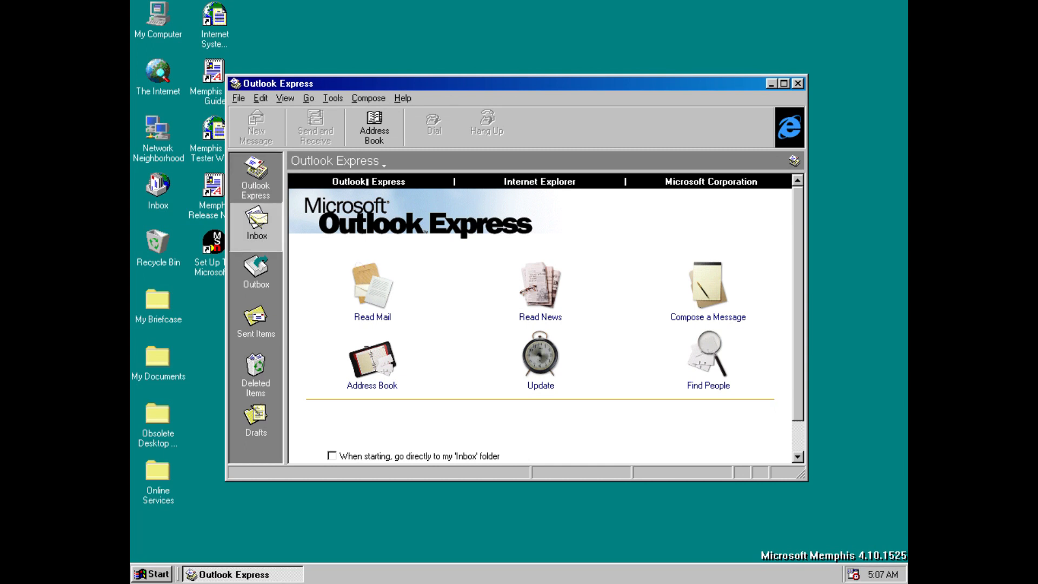
Browse the Inbox, Outbox, Sent Items and Deleted Items folders, declining the default mail client prompt, then close Outlook Express and bring up the Start menu.
{"action": "left_click", "coordinate": [257, 226]}
{"action": "left_click", "coordinate": [552, 306]}
{"action": "left_click", "coordinate": [258, 275]}
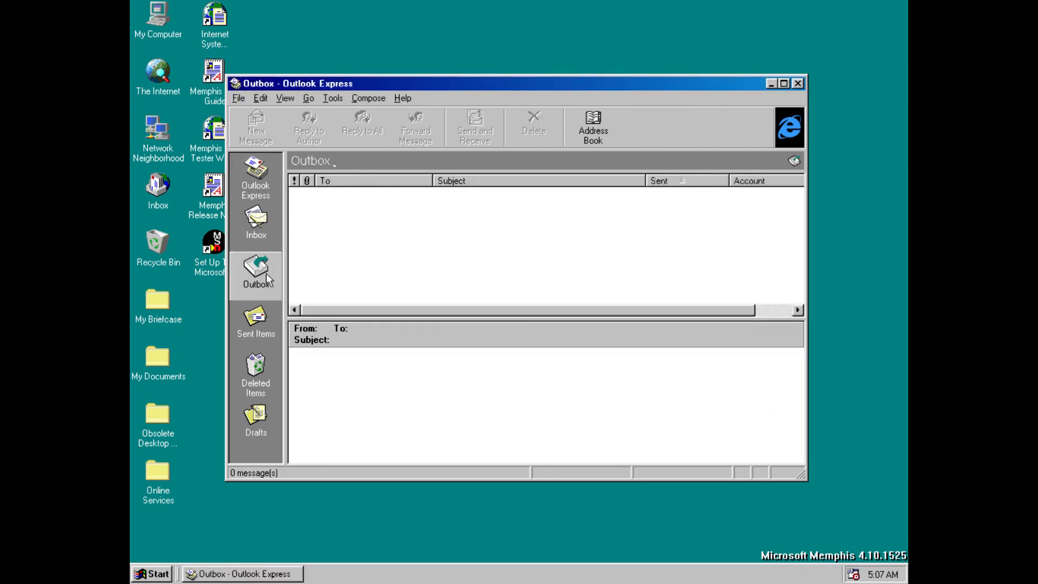
{"action": "left_click", "coordinate": [256, 322]}
{"action": "left_click", "coordinate": [255, 375]}
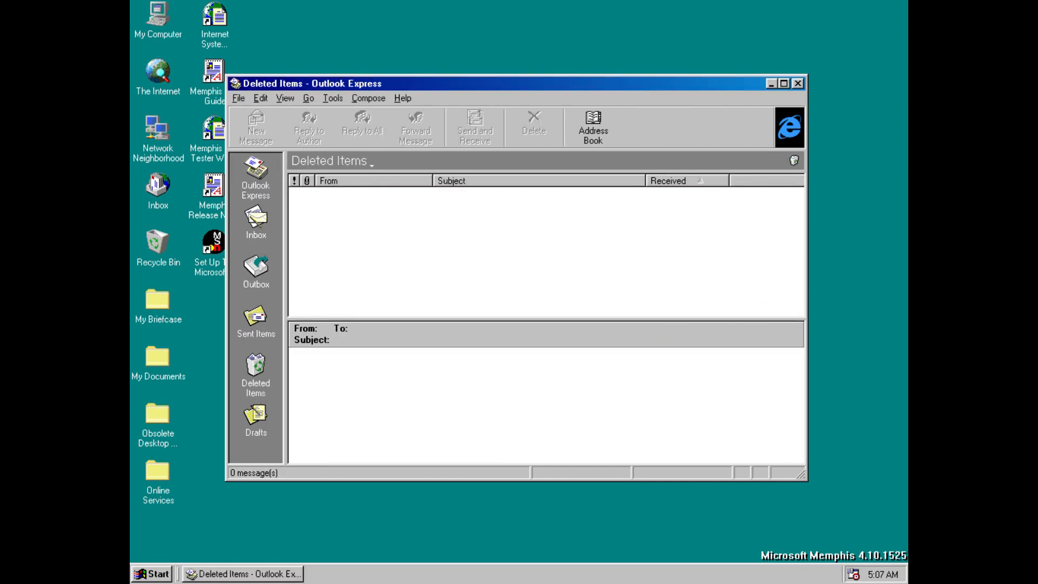
{"action": "left_click", "coordinate": [800, 84]}
{"action": "key", "text": "super"}
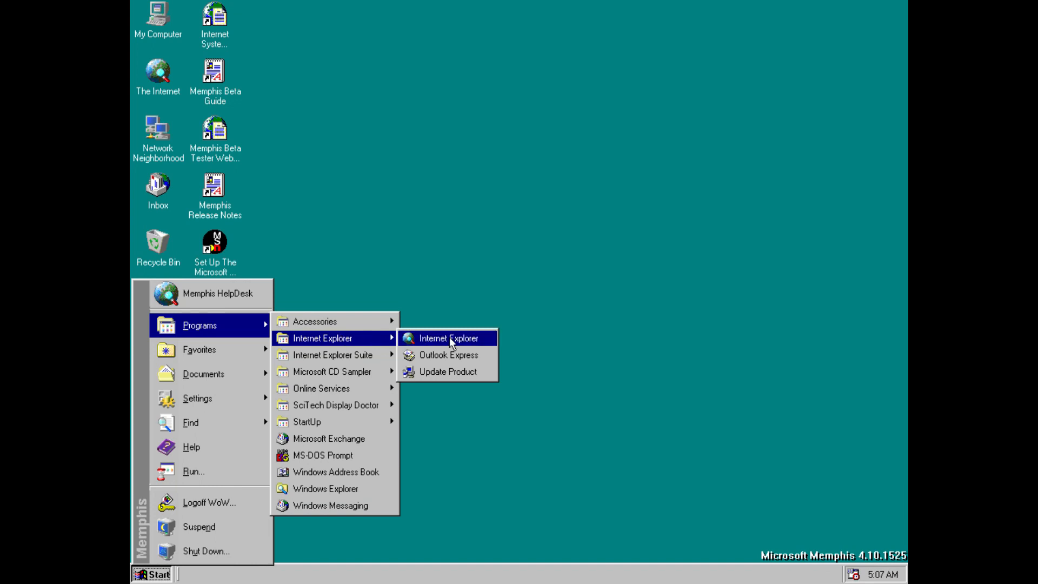
Launch Update Product and move the resulting no-connection error dialog lower on screen.
{"action": "left_click", "coordinate": [456, 375]}
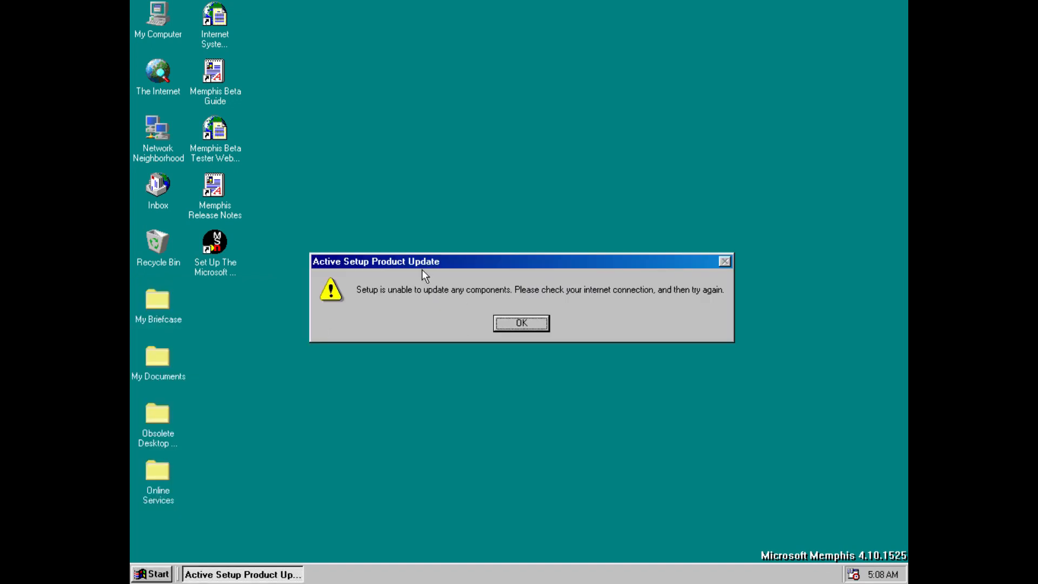
{"action": "left_click_drag", "start_coordinate": [417, 263], "coordinate": [420, 365]}
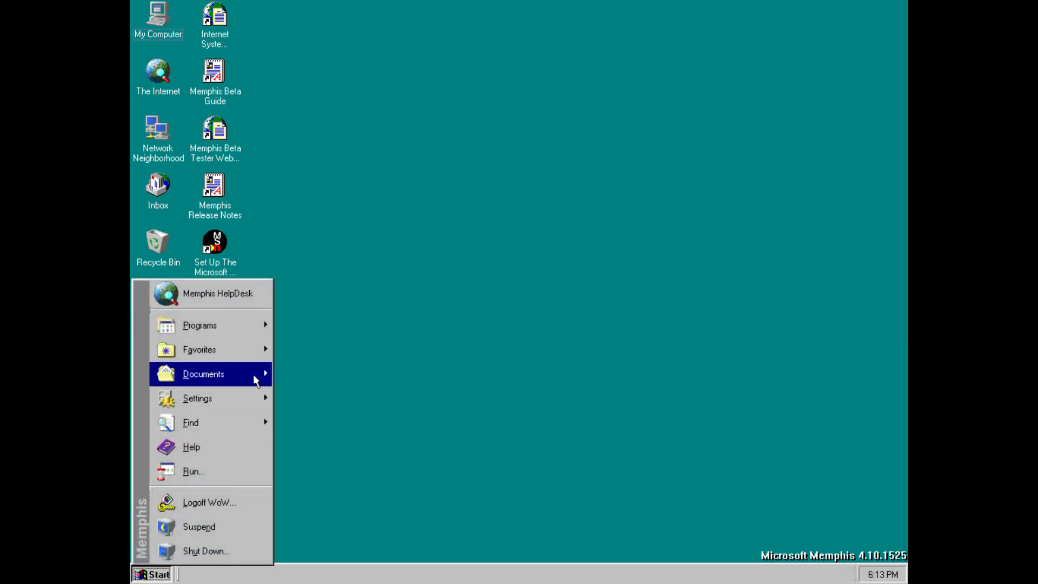
{"action": "mouse_move", "coordinate": [200, 325]}
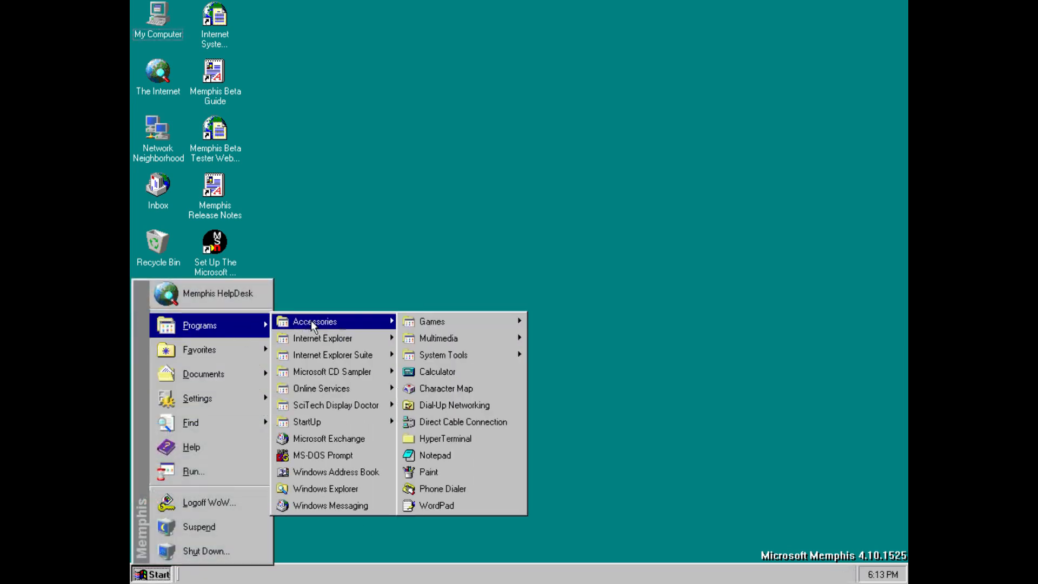
{"action": "mouse_move", "coordinate": [444, 355]}
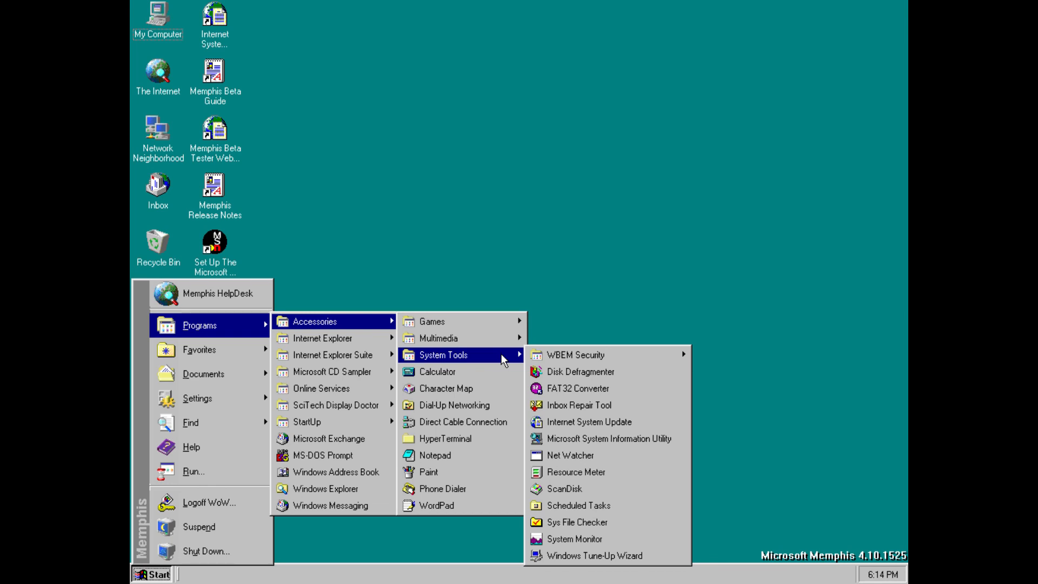
Run the FAT32 Converter wizard through its warnings and drive C summary, cancel it, and reopen the Start menu.
{"action": "left_click", "coordinate": [578, 388]}
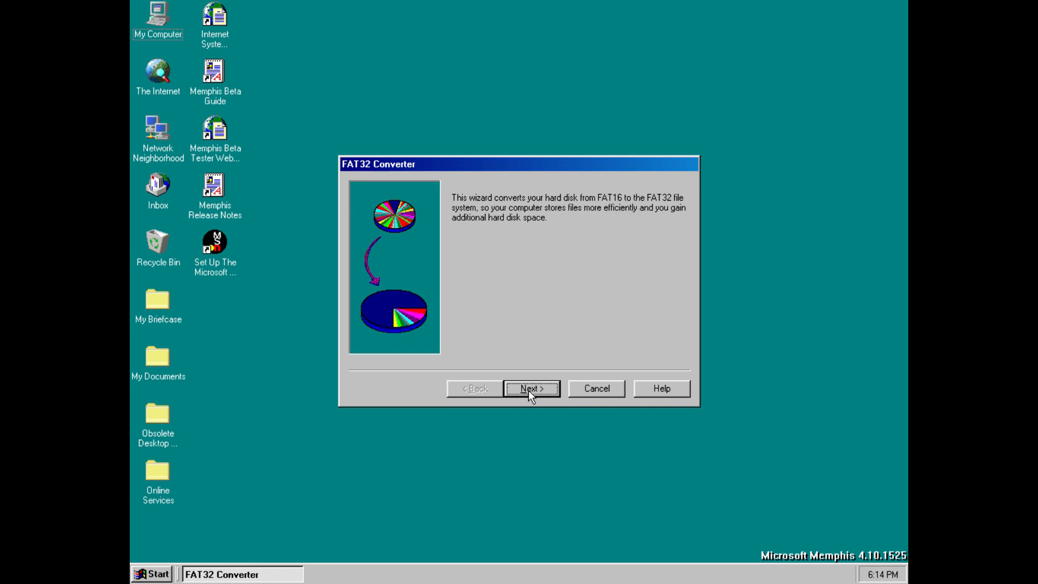
{"action": "left_click", "coordinate": [528, 390]}
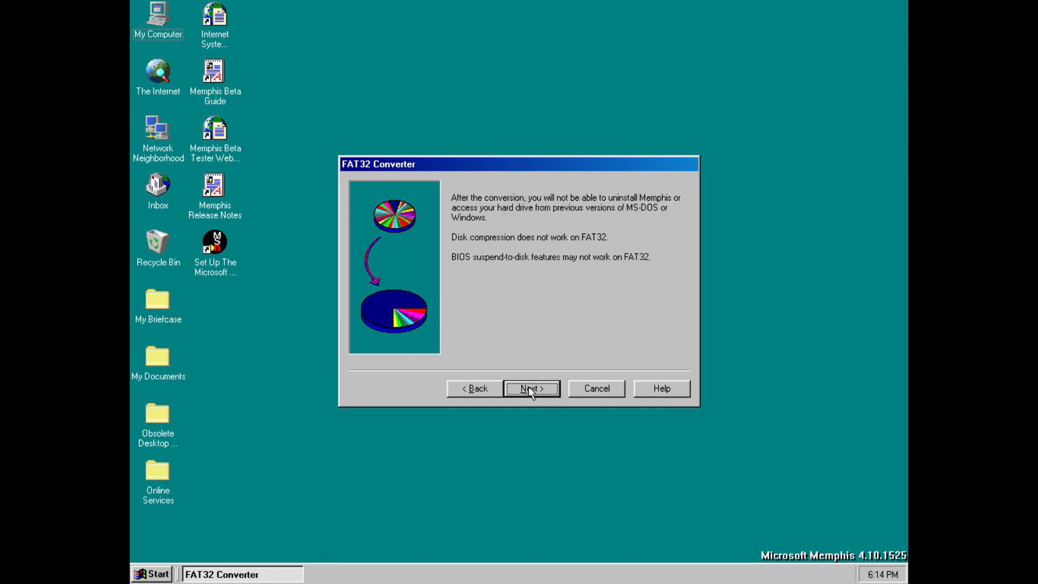
{"action": "left_click", "coordinate": [528, 389]}
{"action": "left_click", "coordinate": [529, 389]}
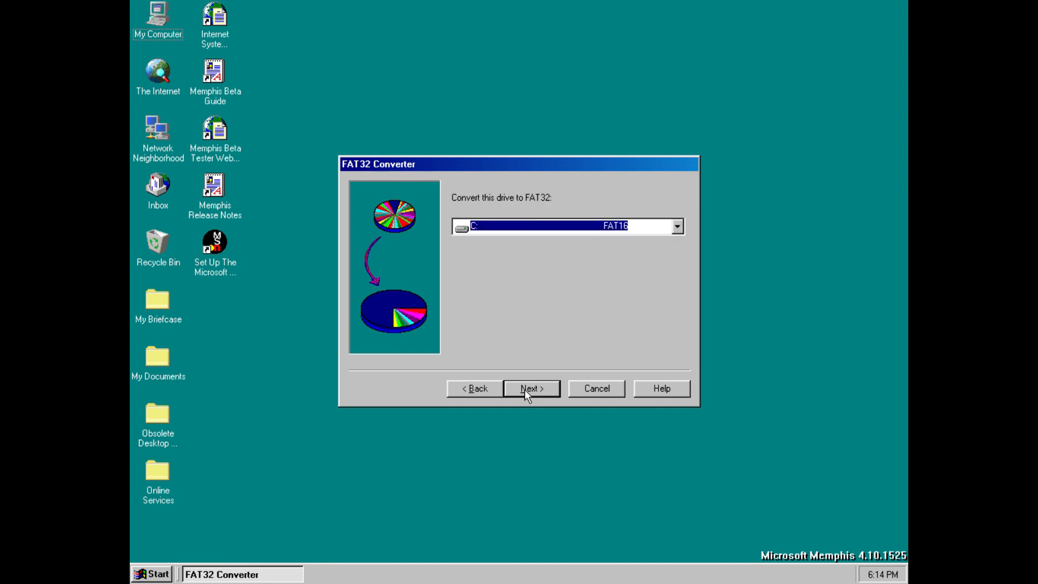
{"action": "left_click", "coordinate": [524, 390]}
{"action": "left_click", "coordinate": [524, 387]}
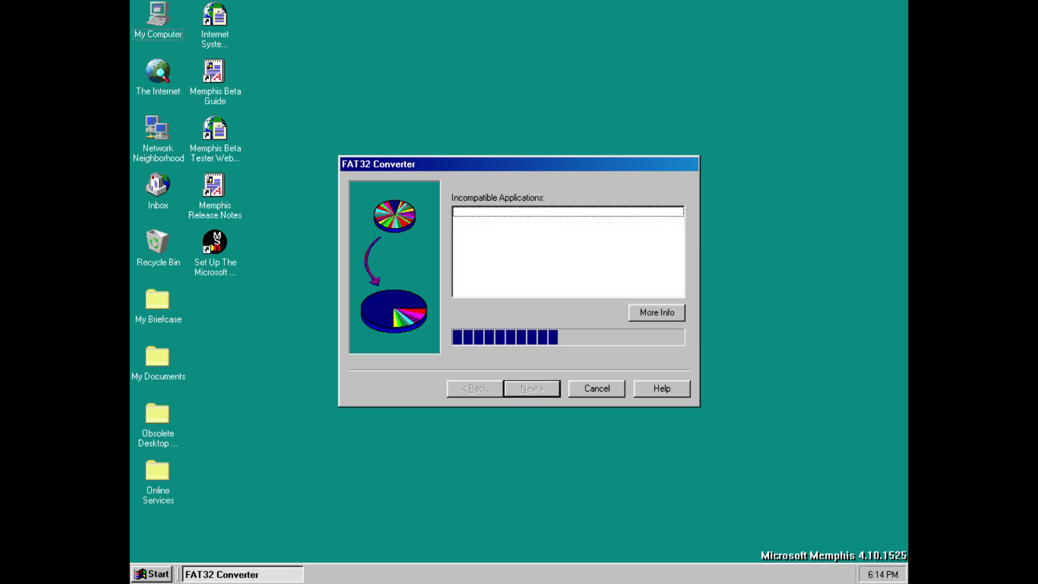
{"action": "left_click", "coordinate": [570, 389]}
{"action": "left_click", "coordinate": [151, 574]}
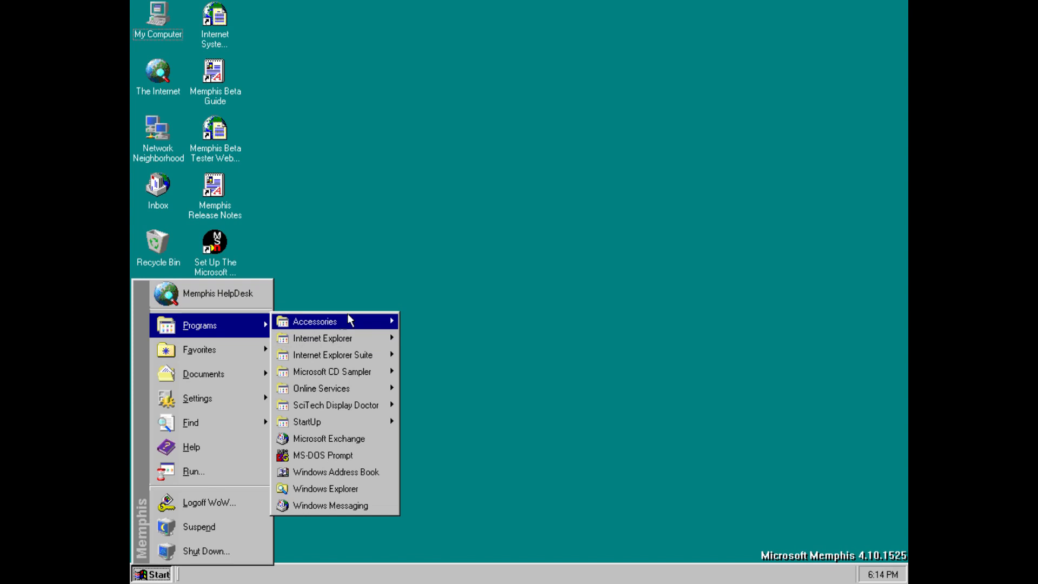
{"action": "mouse_move", "coordinate": [333, 322]}
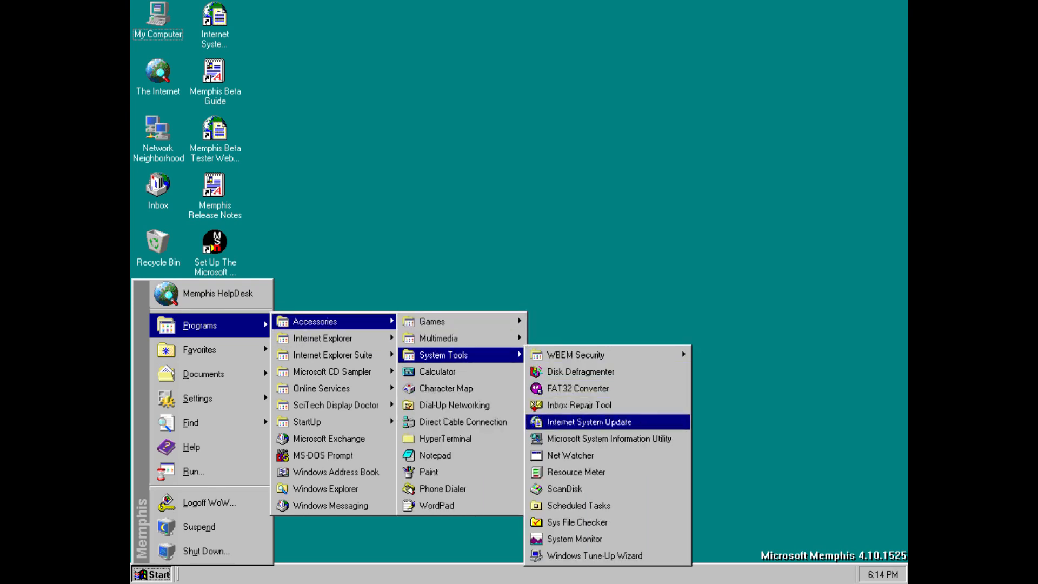
Launch System Information, view 16-bit and 32-bit modules, Audio, CD-ROM and MS-DOS driver details, then close it.
{"action": "left_click", "coordinate": [638, 438]}
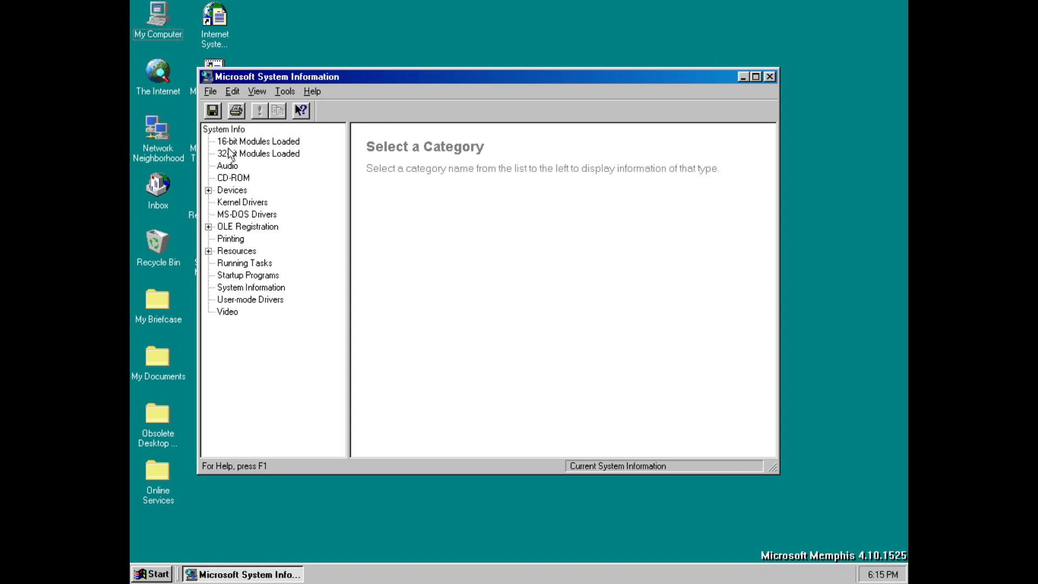
{"action": "left_click", "coordinate": [243, 141]}
{"action": "left_click", "coordinate": [243, 153]}
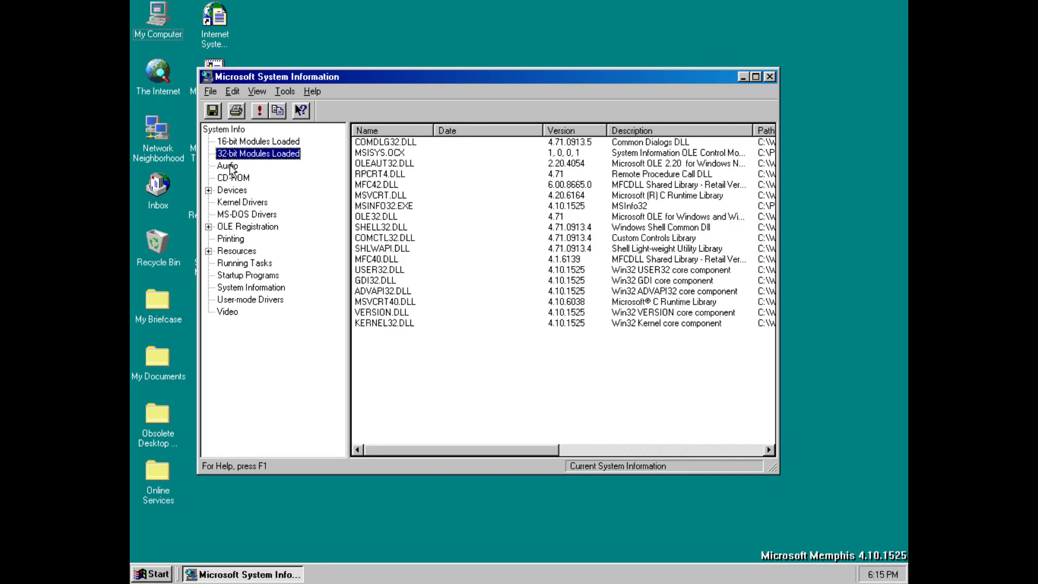
{"action": "left_click", "coordinate": [228, 165]}
{"action": "left_click", "coordinate": [234, 178]}
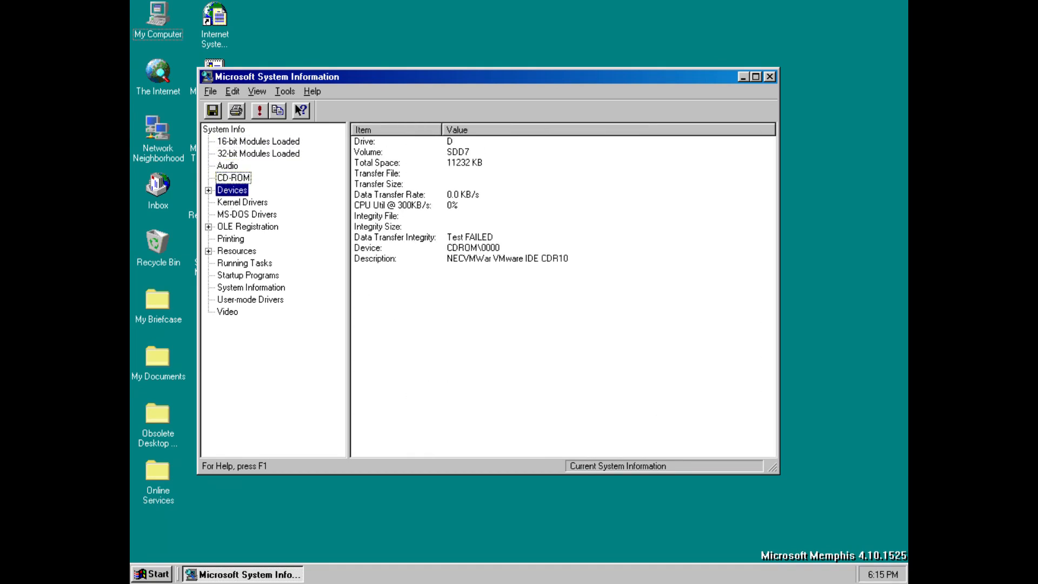
{"action": "left_click", "coordinate": [242, 202]}
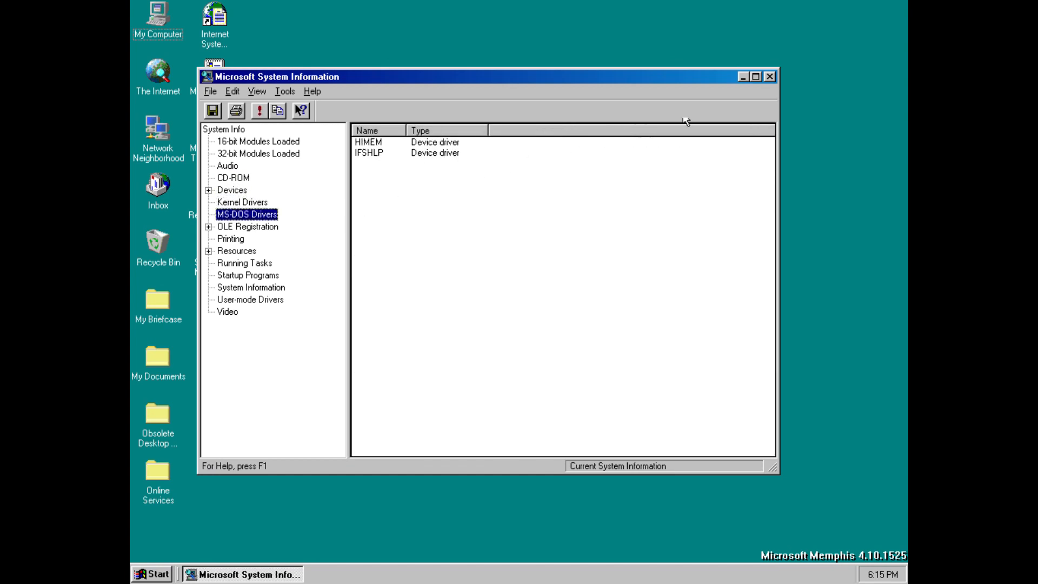
{"action": "left_click", "coordinate": [770, 76]}
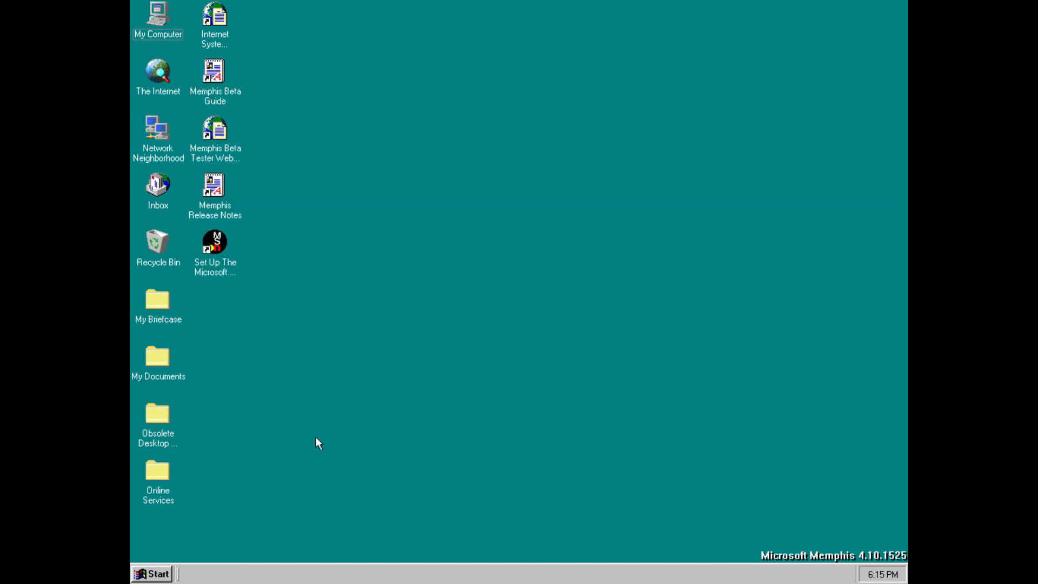
Launch Scheduled Tasks from System Tools and enlarge its window.
{"action": "left_click", "coordinate": [153, 575]}
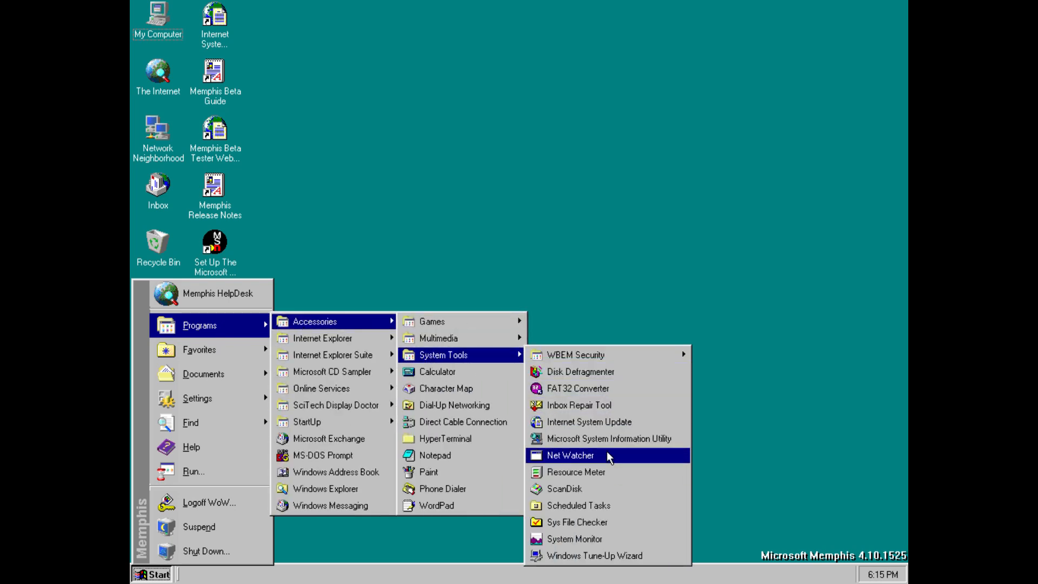
{"action": "left_click", "coordinate": [615, 505]}
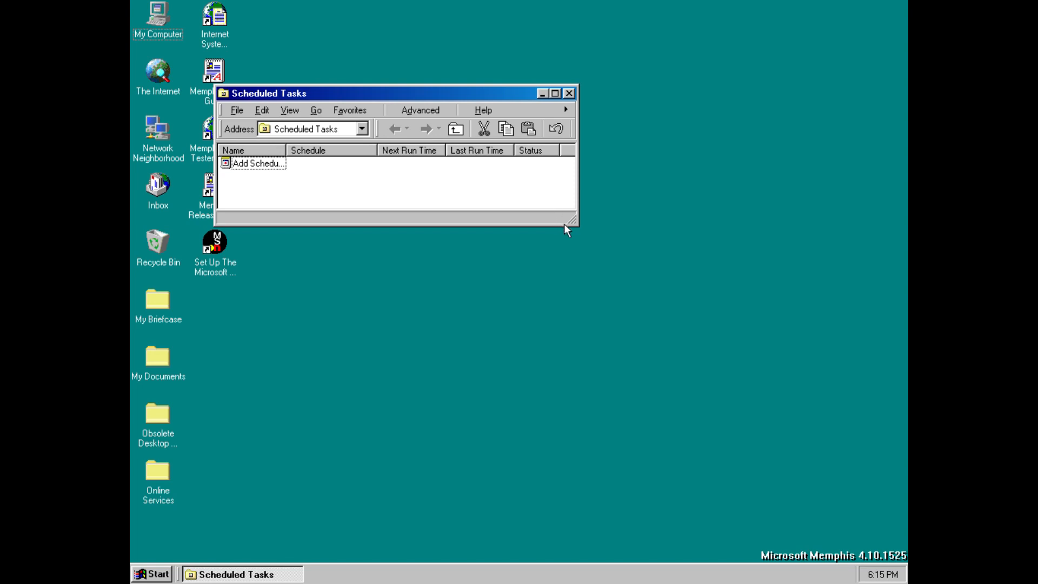
{"action": "left_click_drag", "start_coordinate": [571, 221], "coordinate": [740, 284]}
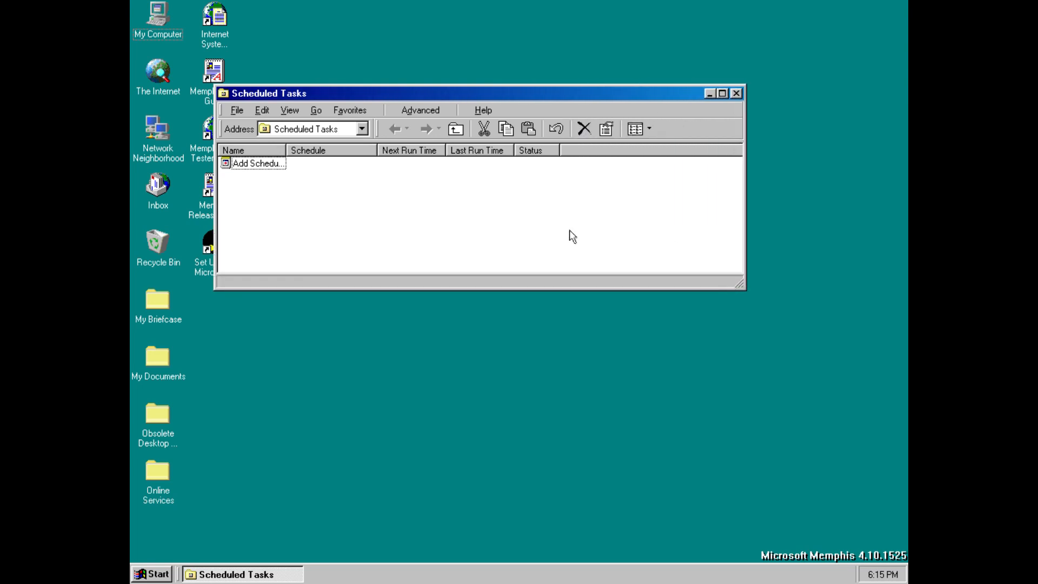
Begin the Add Scheduled Task Wizard and choose Calculator as the program.
{"action": "double_click", "coordinate": [255, 163]}
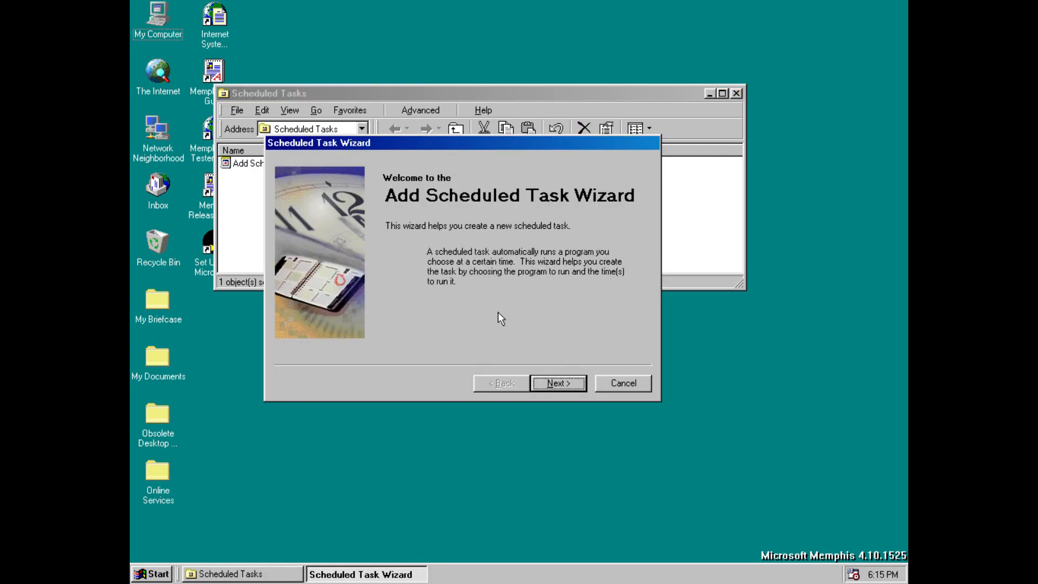
{"action": "left_click", "coordinate": [557, 383]}
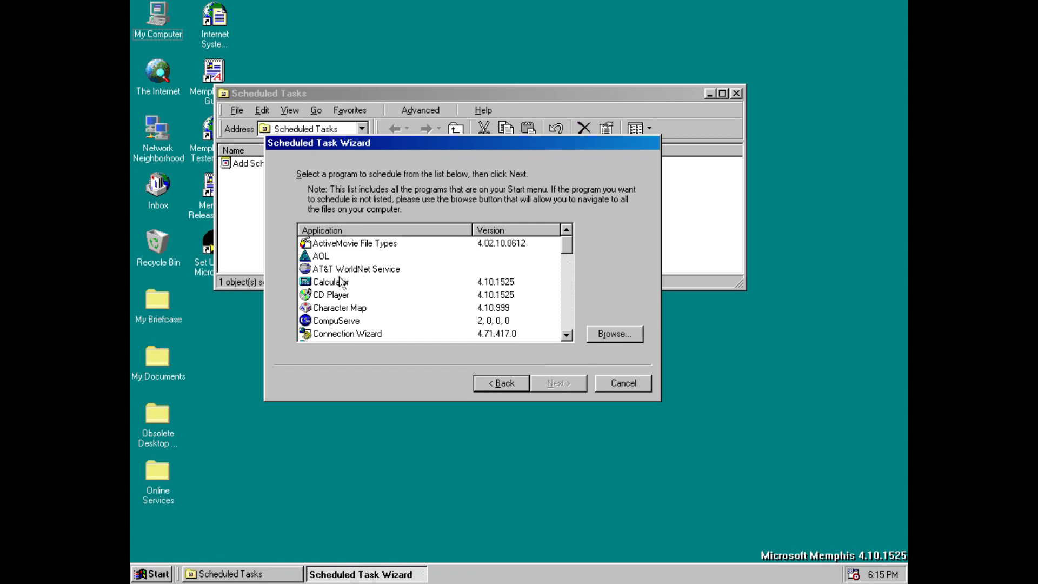
{"action": "left_click", "coordinate": [339, 283]}
{"action": "left_click", "coordinate": [557, 383]}
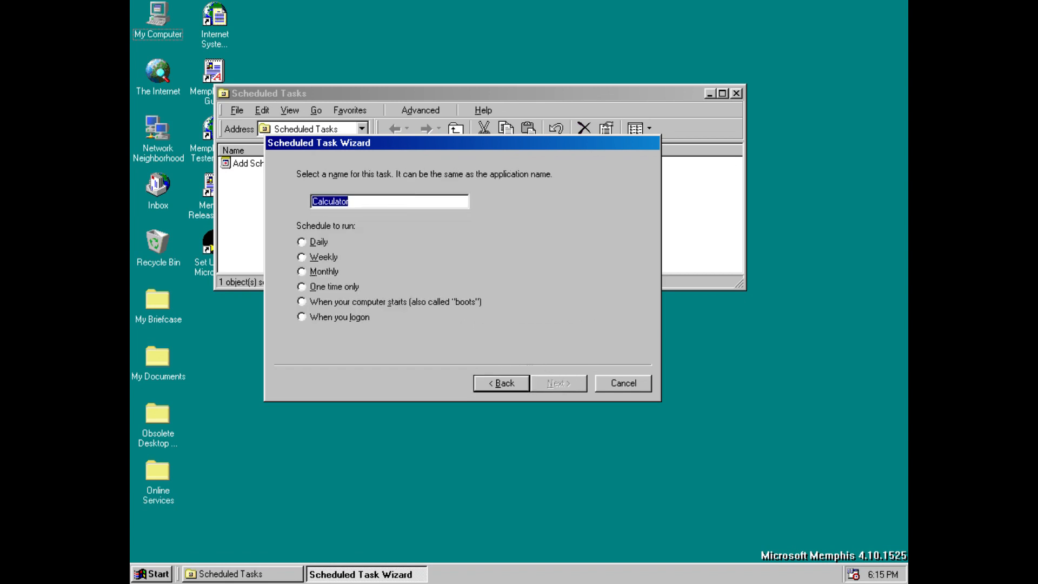
Schedule the task to run when you log on and finish with advanced properties requested.
{"action": "left_click", "coordinate": [300, 246]}
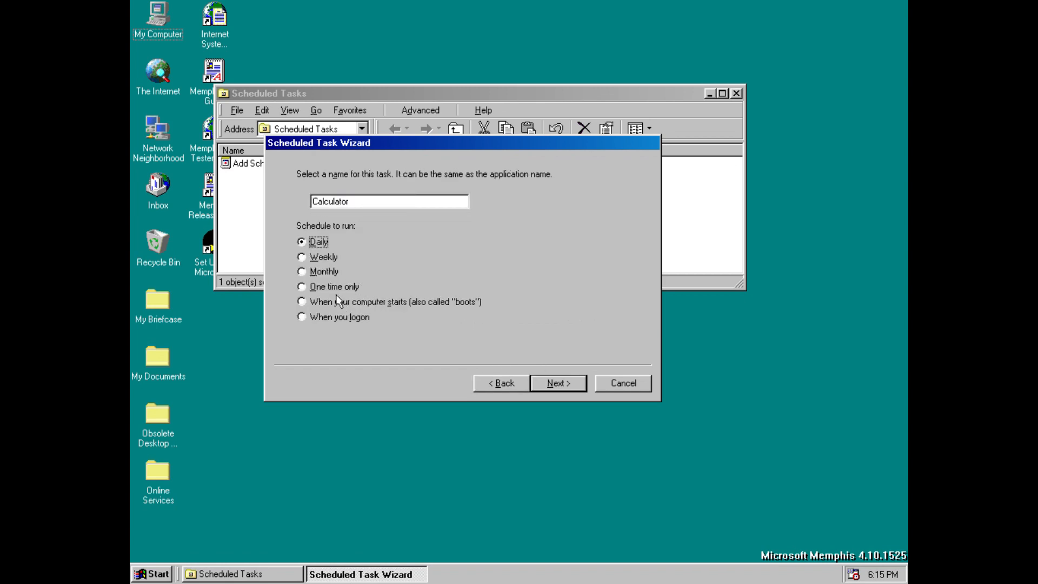
{"action": "left_click", "coordinate": [346, 317]}
{"action": "left_click", "coordinate": [541, 384]}
{"action": "left_click", "coordinate": [486, 348]}
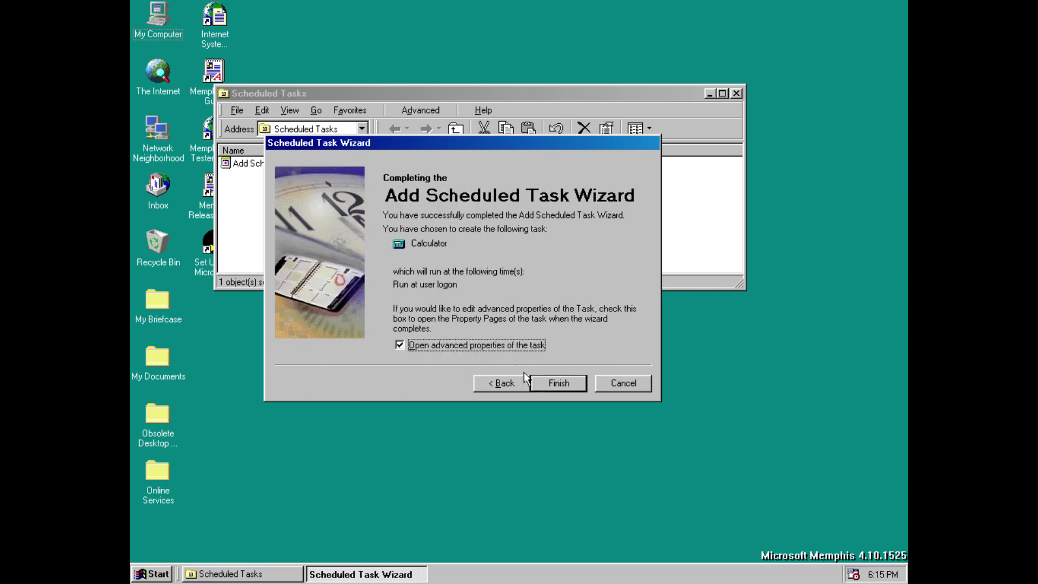
{"action": "left_click", "coordinate": [558, 383]}
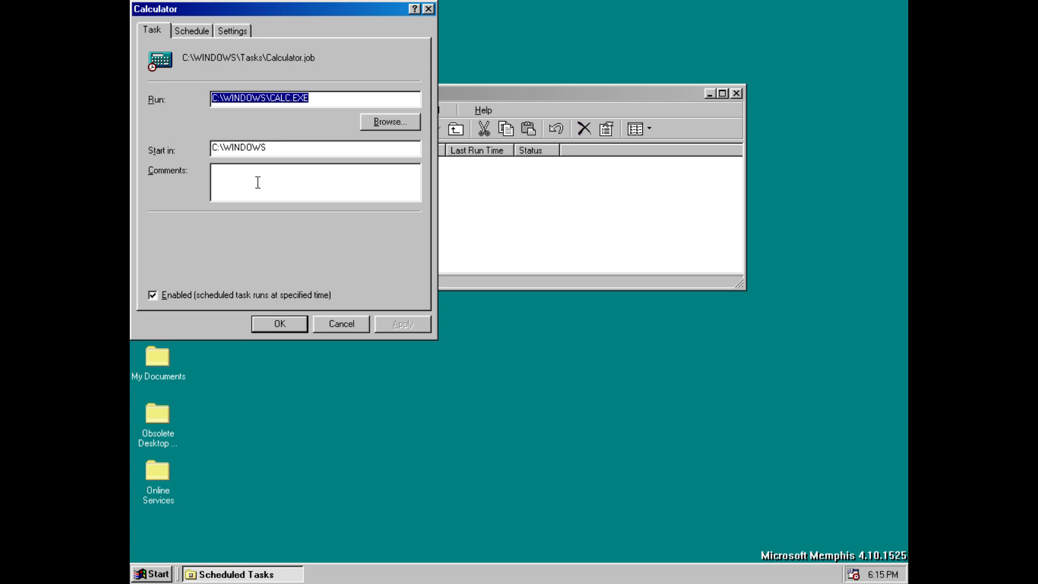
Review the Calculator task's Schedule and Settings pages and accept its properties.
{"action": "left_click", "coordinate": [191, 31]}
{"action": "left_click", "coordinate": [232, 31]}
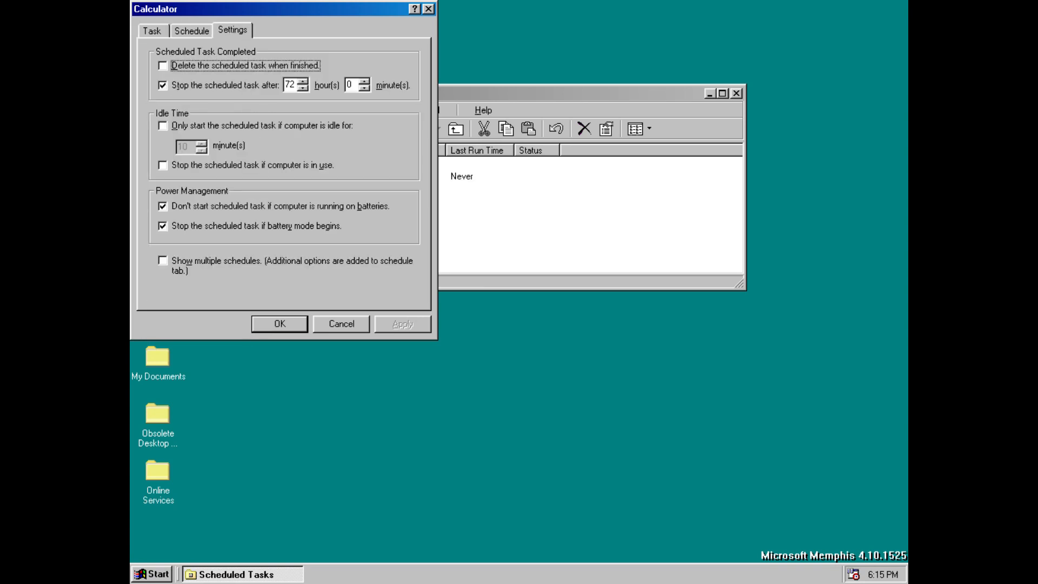
{"action": "left_click", "coordinate": [279, 323]}
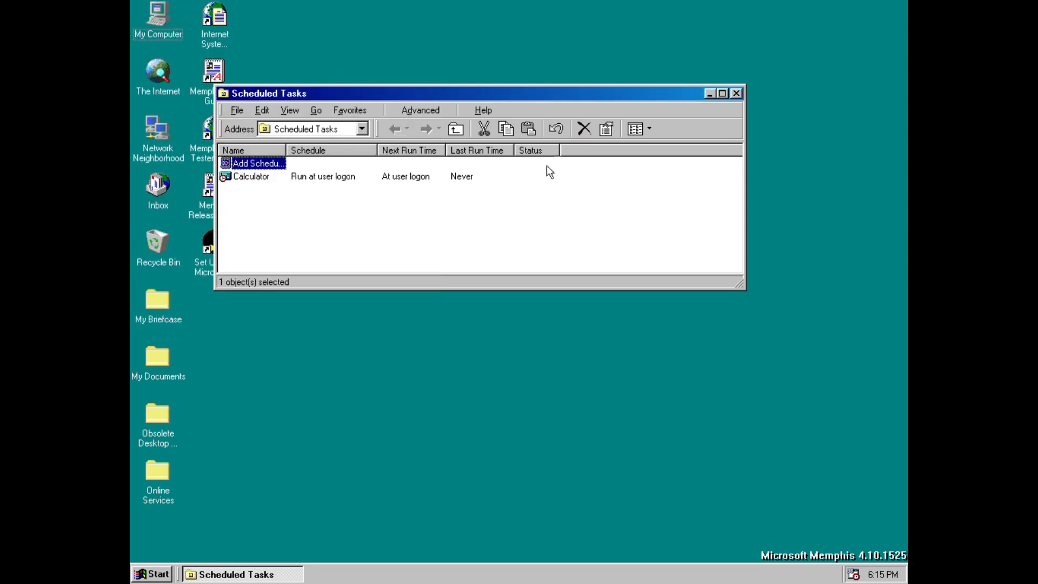
Close Scheduled Tasks and launch System File Checker from System Tools.
{"action": "left_click", "coordinate": [736, 93]}
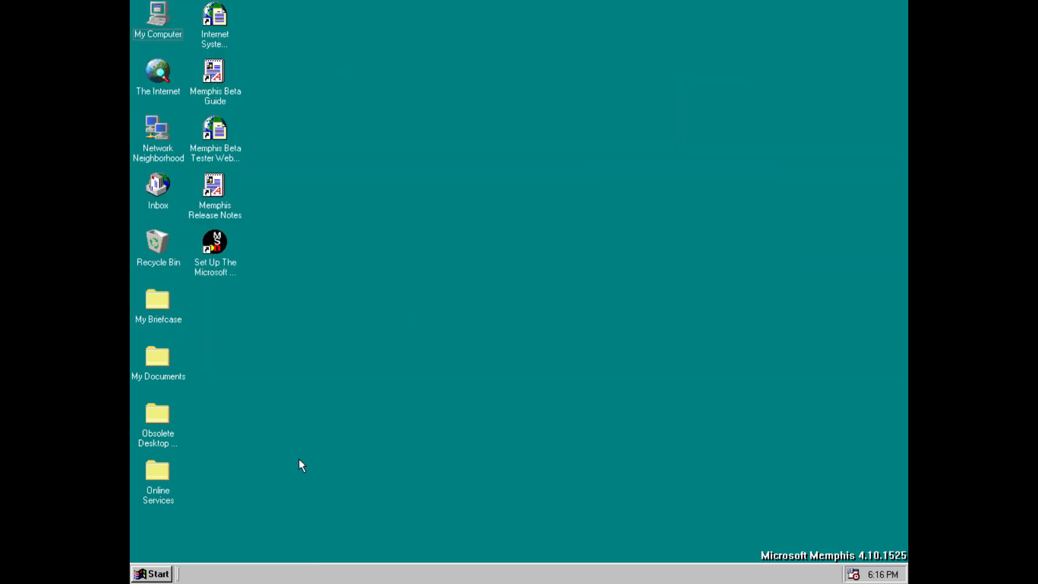
{"action": "left_click", "coordinate": [153, 575]}
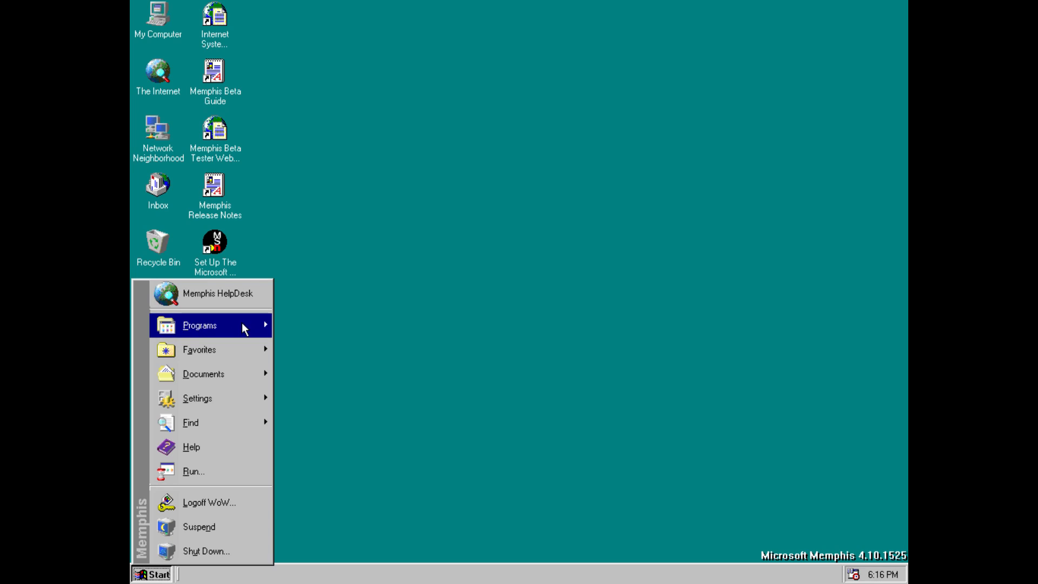
{"action": "mouse_move", "coordinate": [200, 325]}
{"action": "mouse_move", "coordinate": [443, 354]}
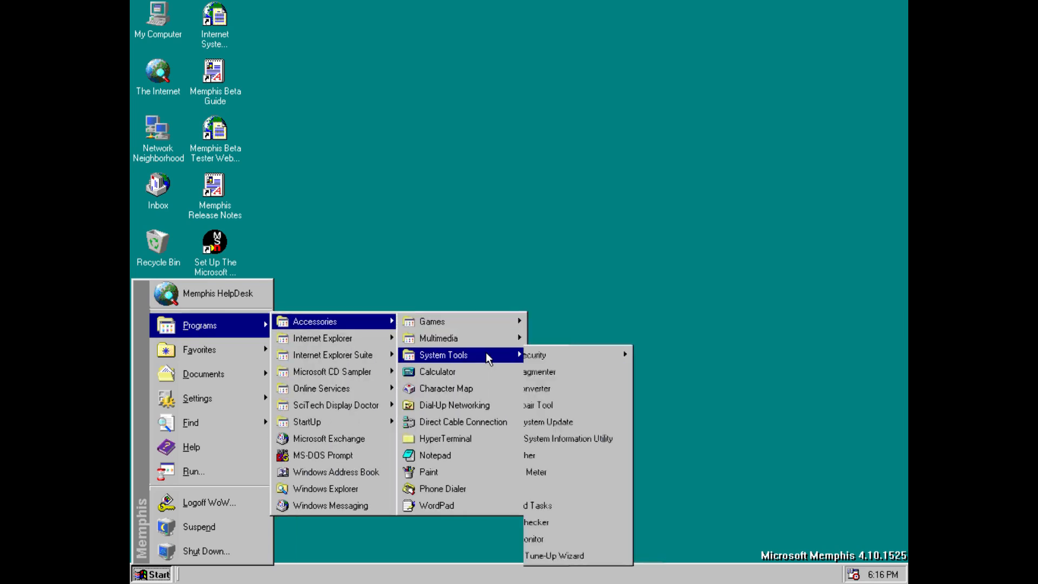
{"action": "left_click", "coordinate": [606, 522]}
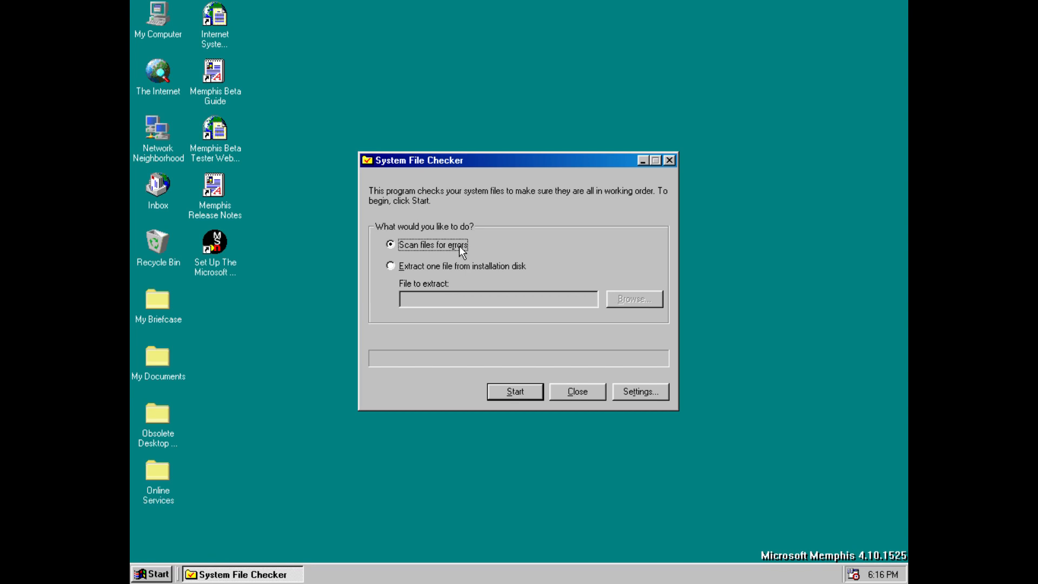
Select Scan files for errors, review Settings including Search Criteria, then cancel and close the checker.
{"action": "left_click", "coordinate": [450, 269]}
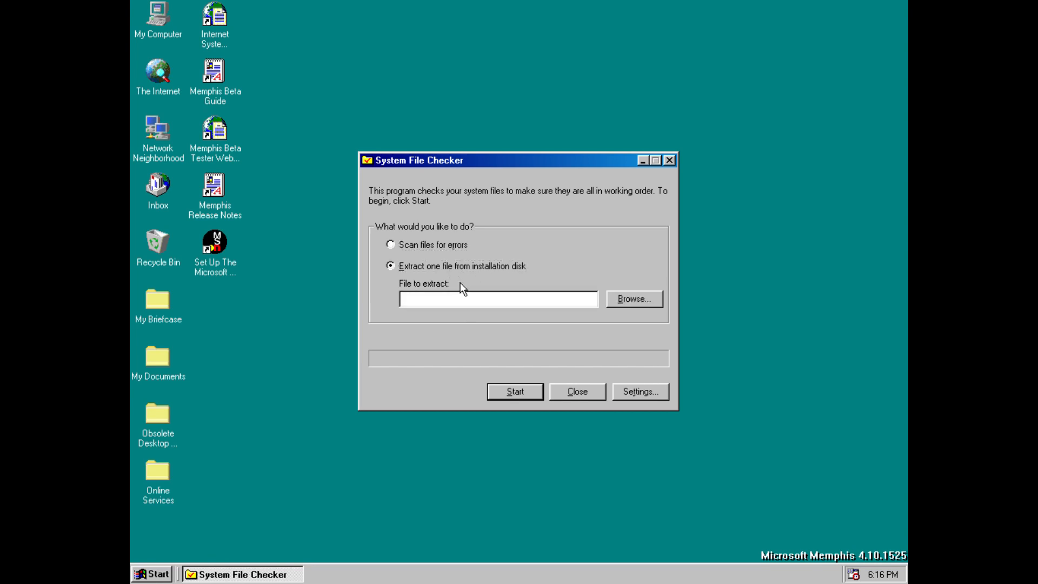
{"action": "left_click", "coordinate": [448, 246]}
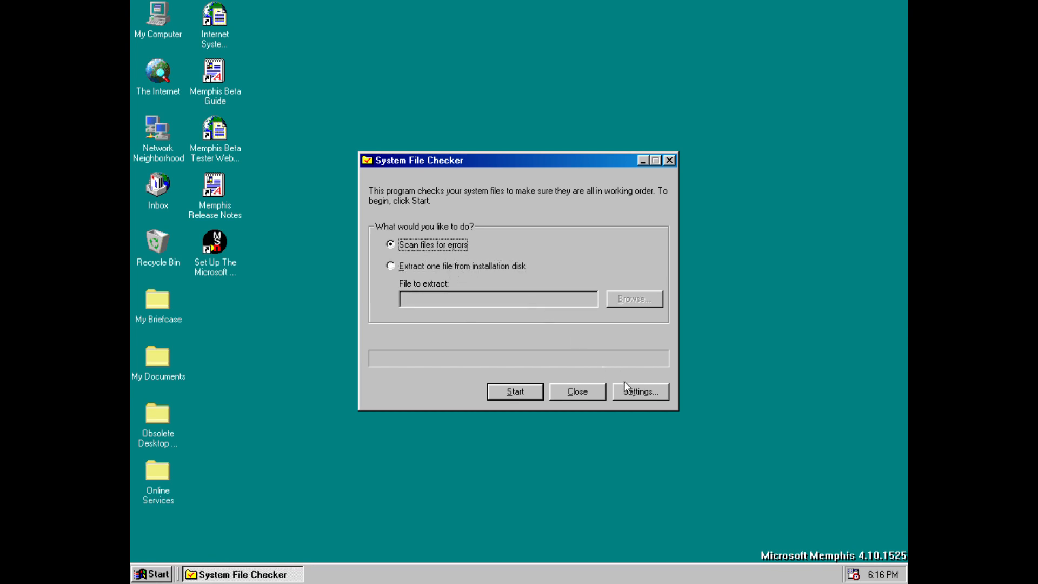
{"action": "left_click", "coordinate": [637, 391]}
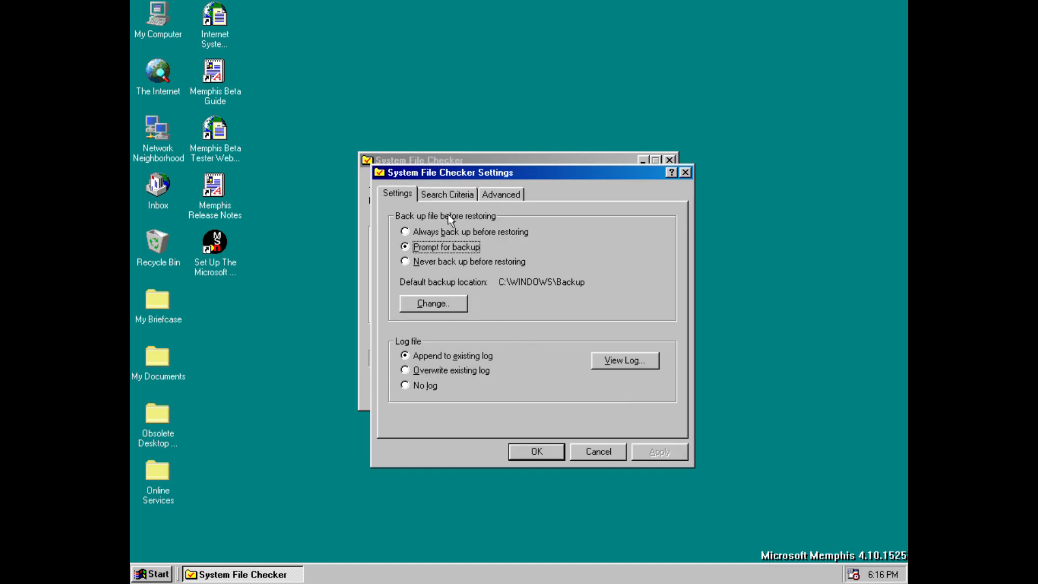
{"action": "left_click", "coordinate": [447, 194]}
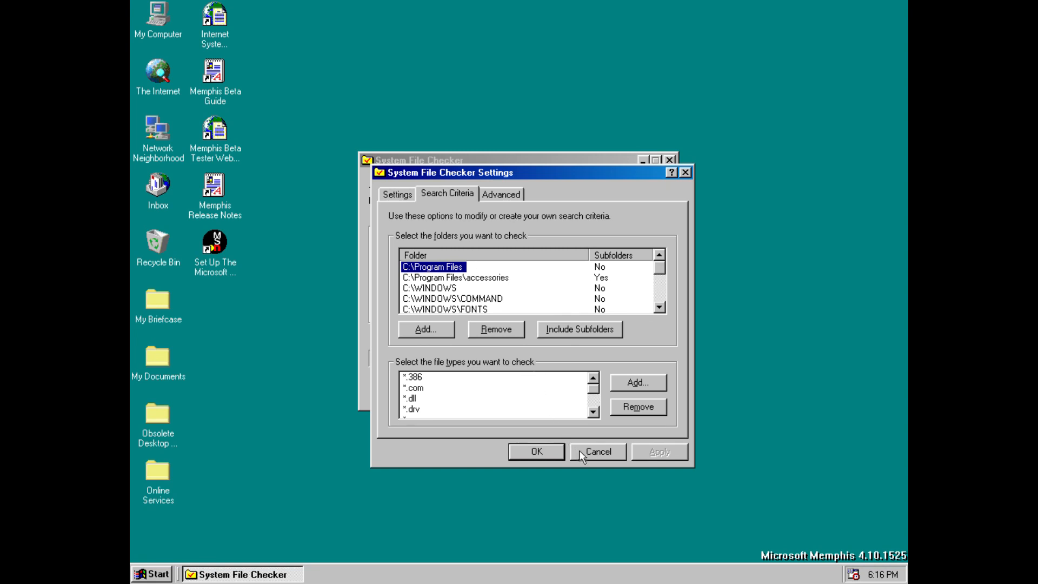
{"action": "left_click", "coordinate": [598, 452]}
{"action": "left_click", "coordinate": [591, 391]}
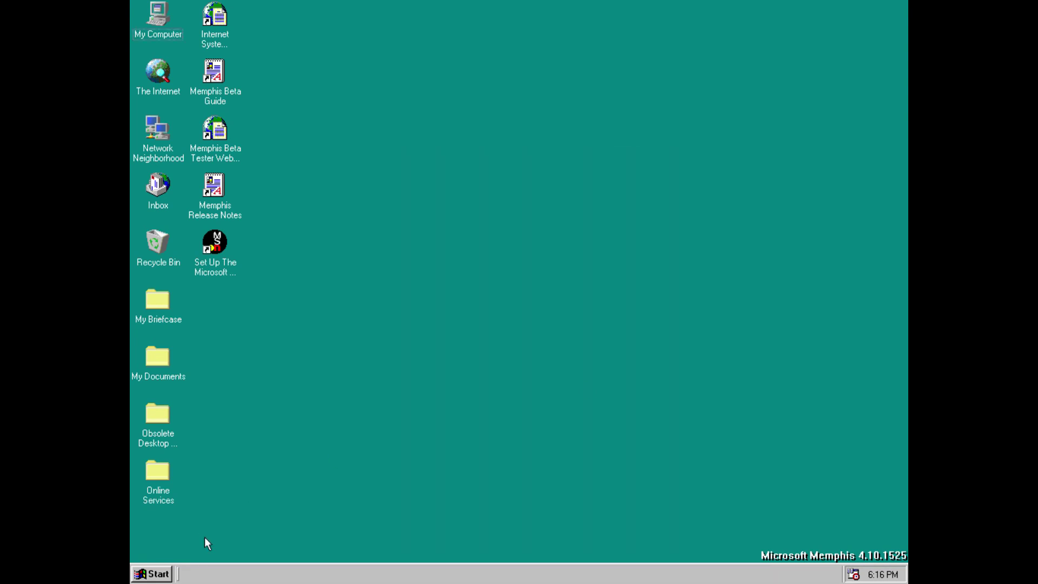
Launch the Windows Tune Up Wizard, centre it, and advance to its task list page.
{"action": "left_click", "coordinate": [154, 574]}
{"action": "mouse_move", "coordinate": [200, 325]}
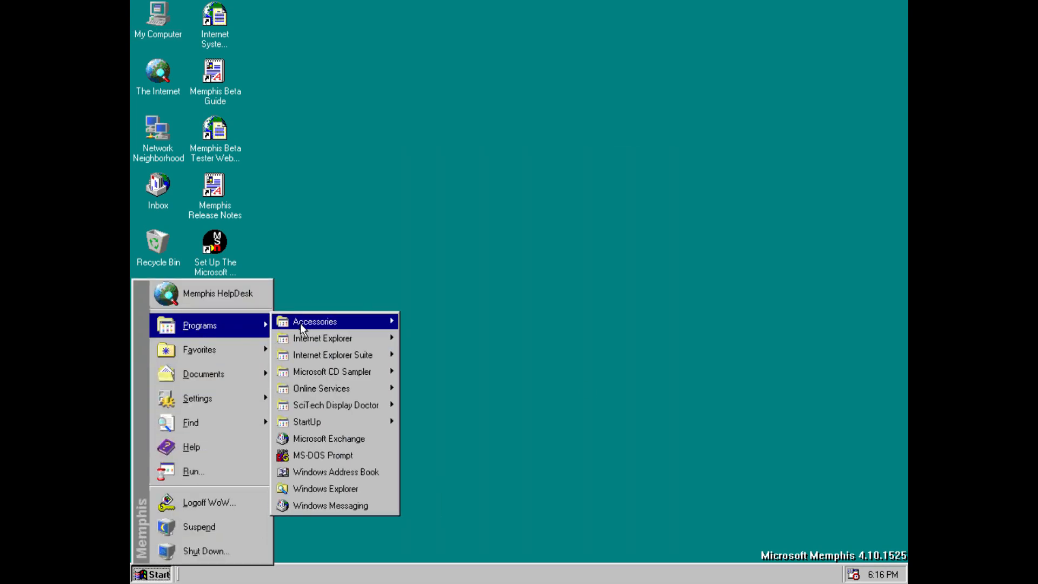
{"action": "mouse_move", "coordinate": [443, 354]}
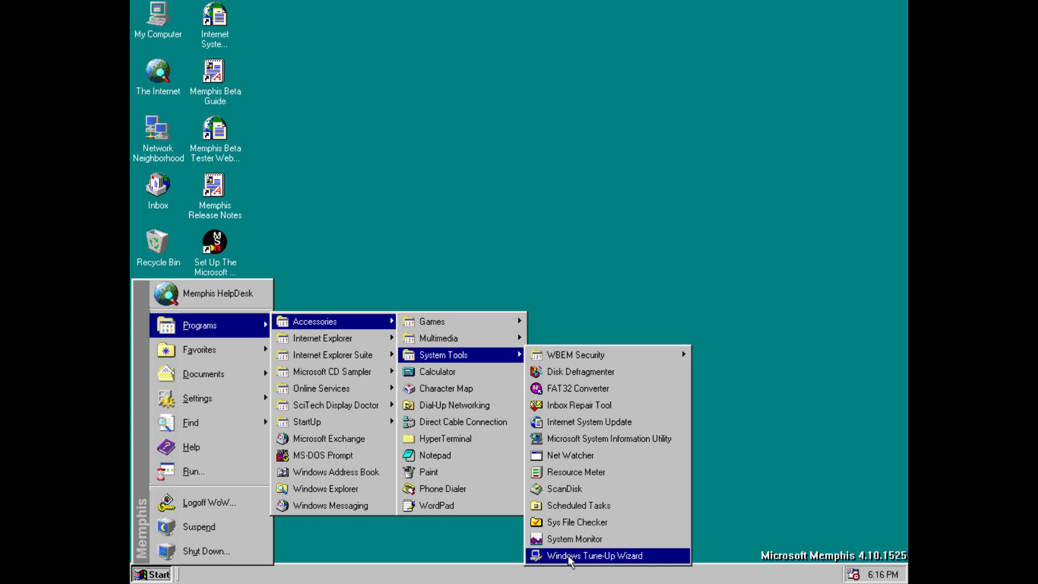
{"action": "left_click", "coordinate": [567, 556]}
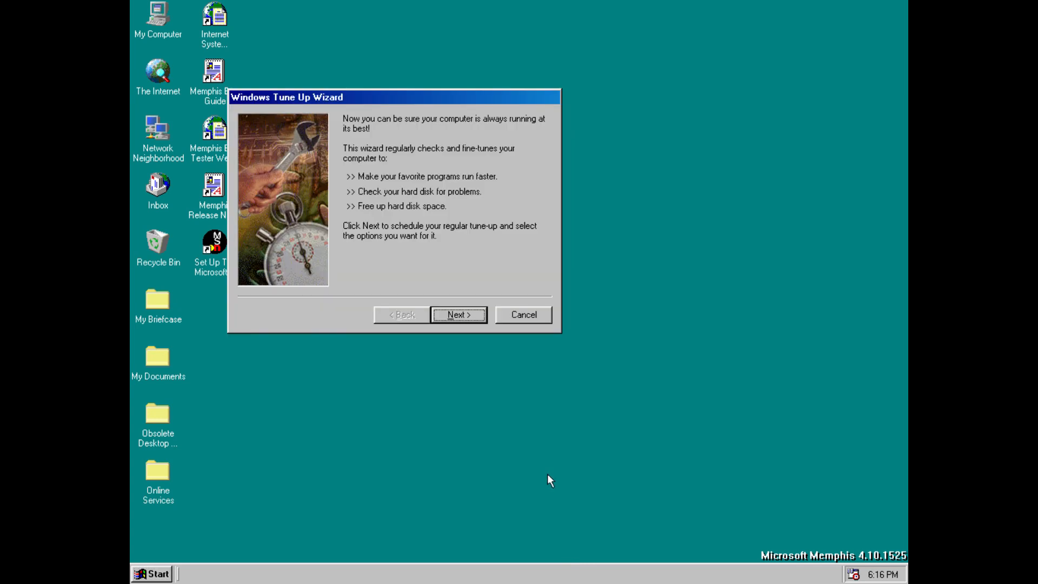
{"action": "left_click_drag", "start_coordinate": [399, 96], "coordinate": [517, 175]}
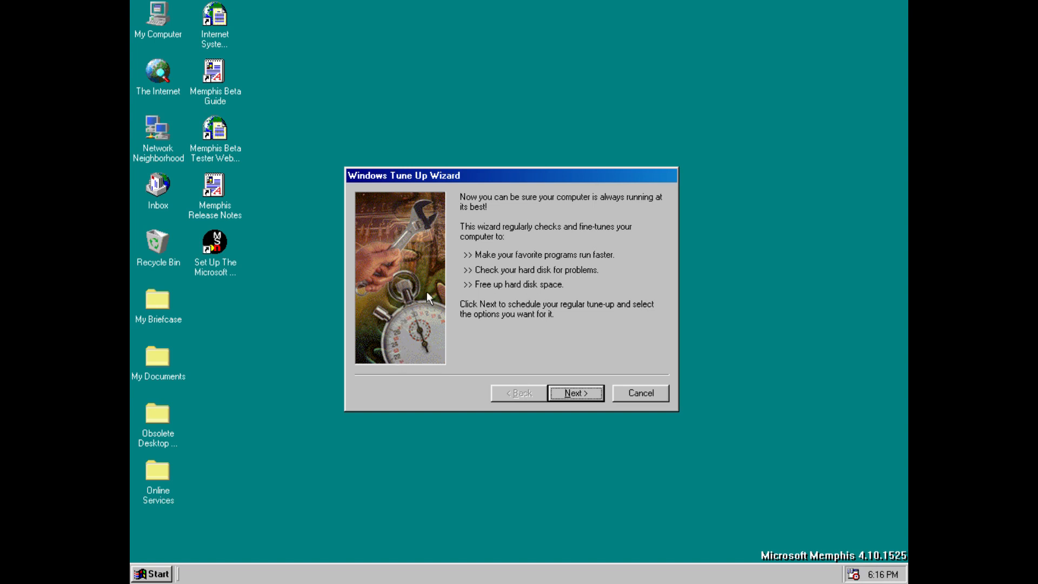
{"action": "left_click", "coordinate": [598, 392]}
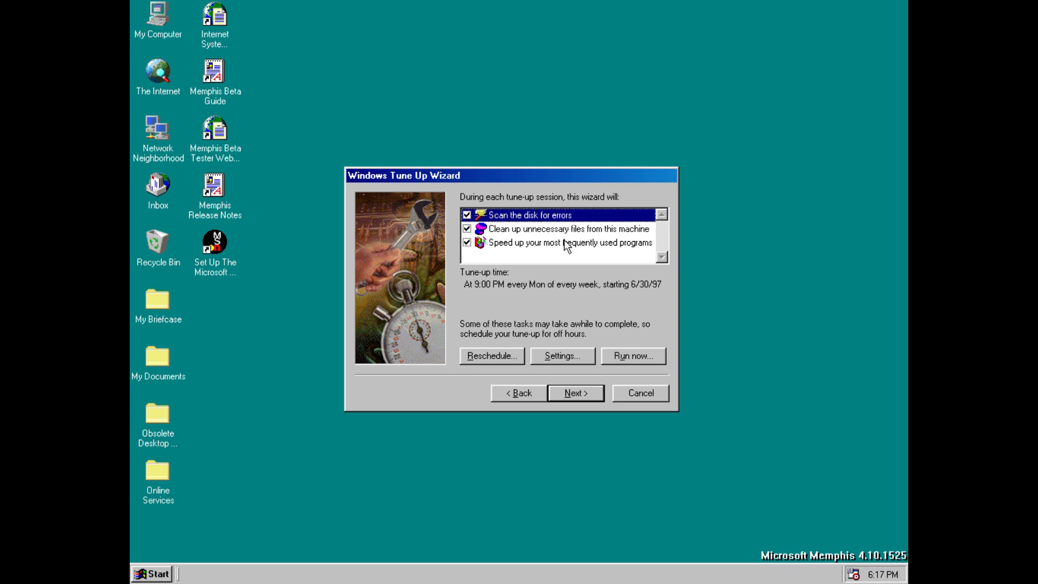
Open Reschedule, check the frequency list, keep Weekly and cancel without changes.
{"action": "left_click", "coordinate": [497, 356]}
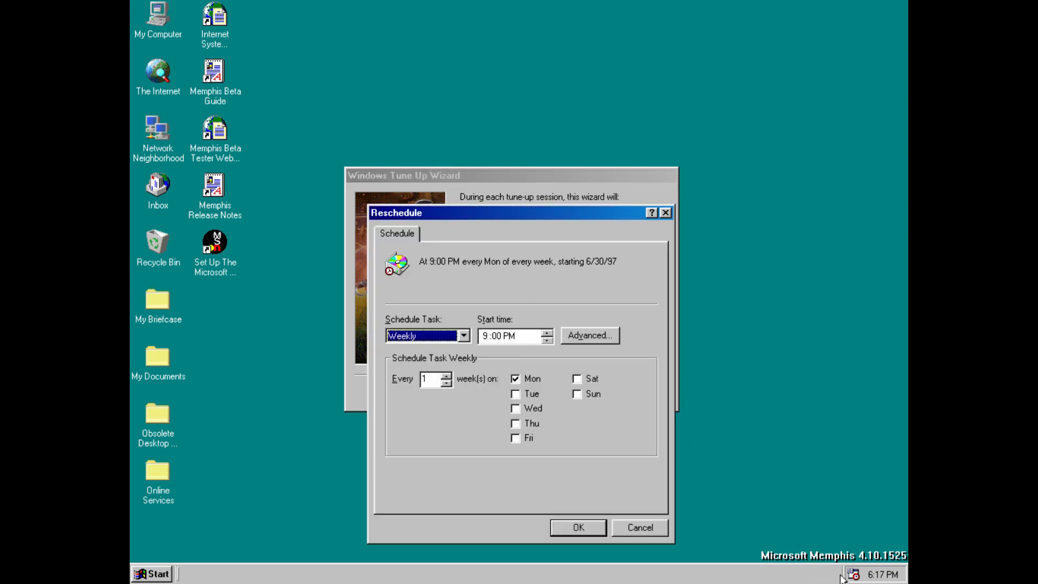
{"action": "left_click", "coordinate": [431, 334]}
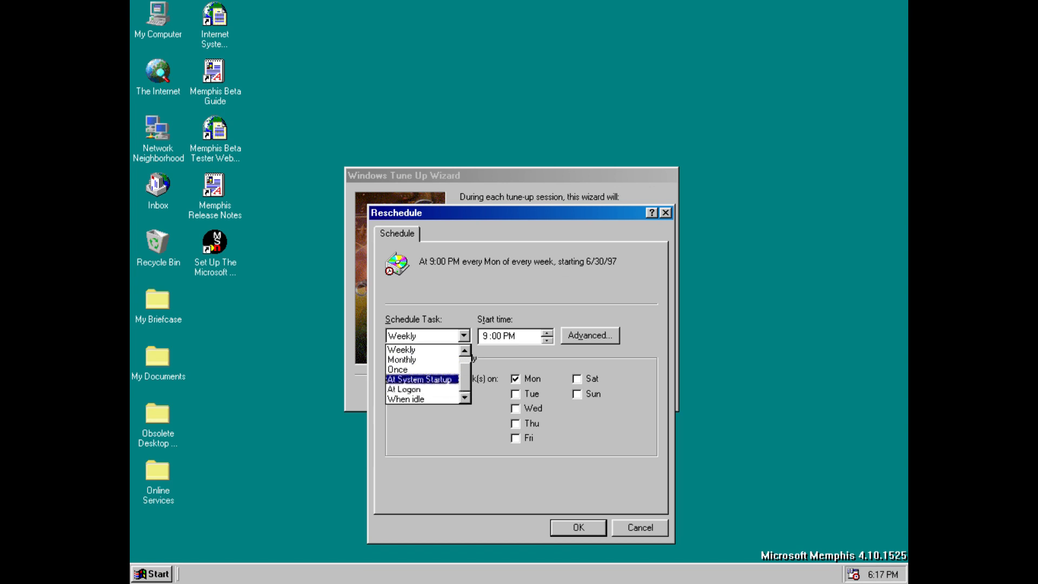
{"action": "left_click", "coordinate": [422, 349]}
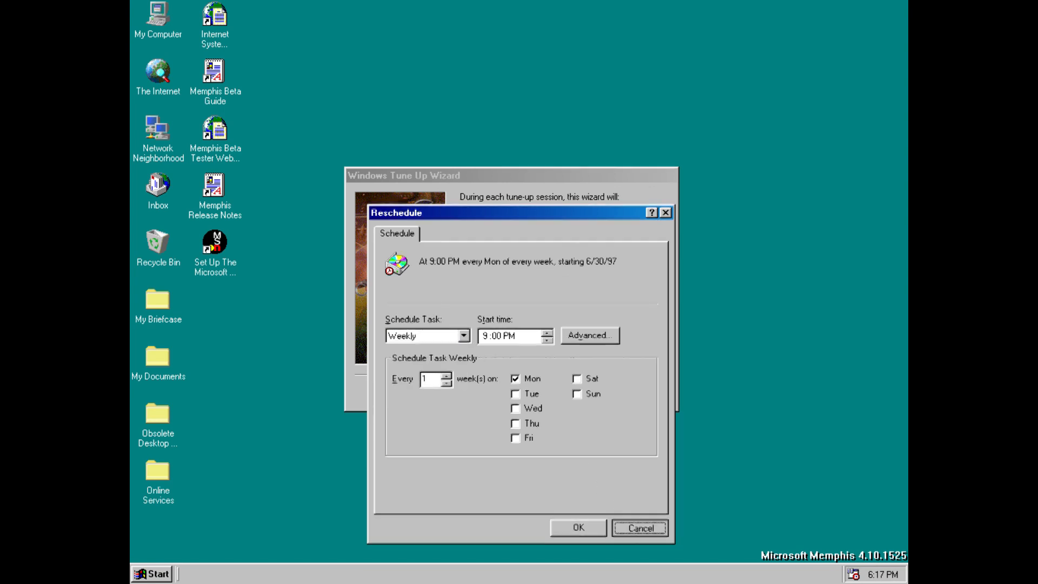
{"action": "left_click", "coordinate": [638, 528]}
Set ScanDisk's scheduled settings to Thorough test with automatic error fixing.
{"action": "left_click", "coordinate": [560, 357]}
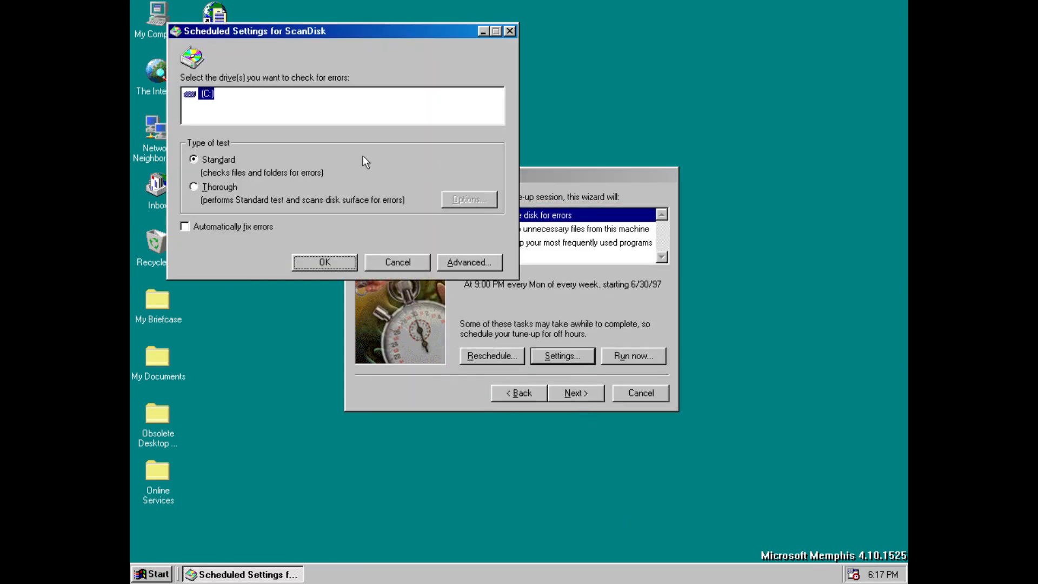
{"action": "left_click", "coordinate": [248, 228]}
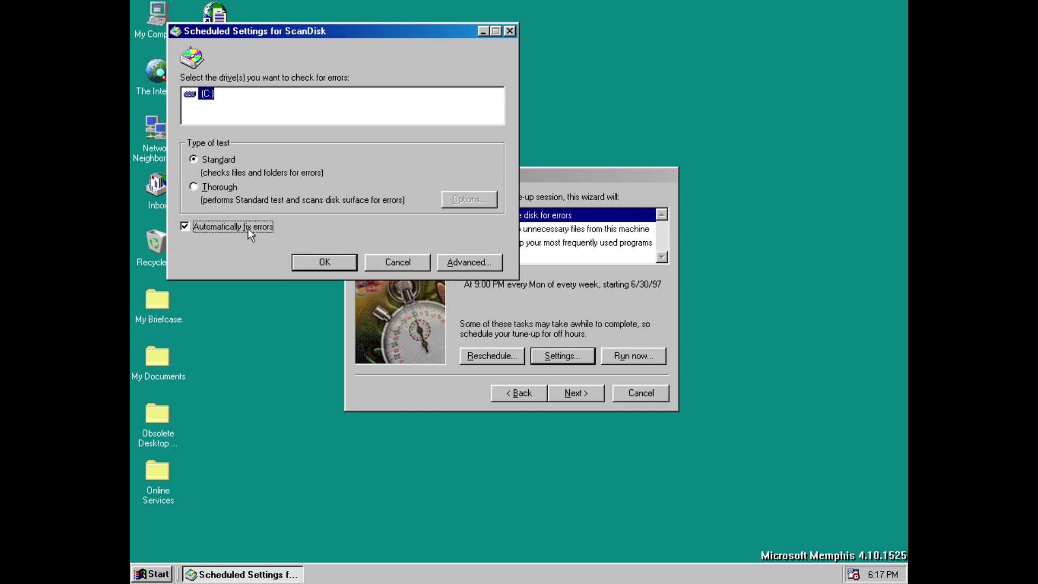
{"action": "left_click", "coordinate": [217, 187]}
{"action": "left_click", "coordinate": [324, 262]}
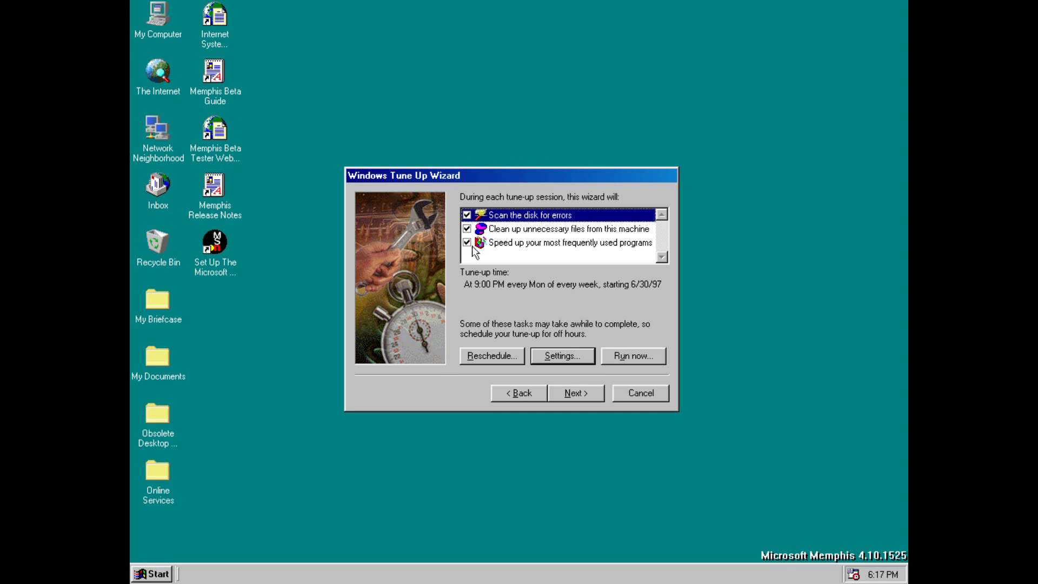
Try Settings on the cleanup and speed-up-programs tasks, dismissing the unavailable messages.
{"action": "left_click", "coordinate": [528, 229]}
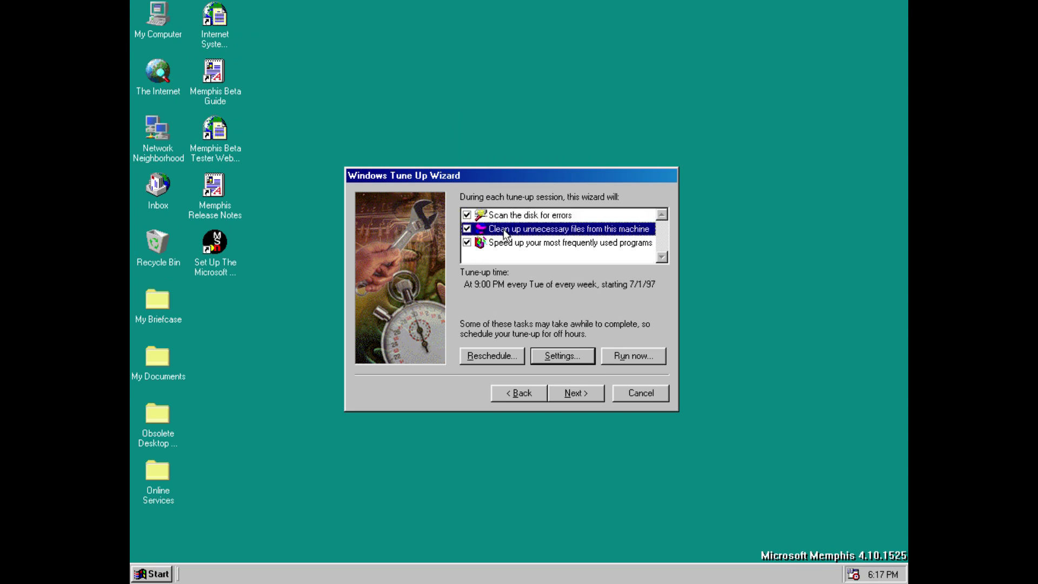
{"action": "left_click", "coordinate": [549, 360]}
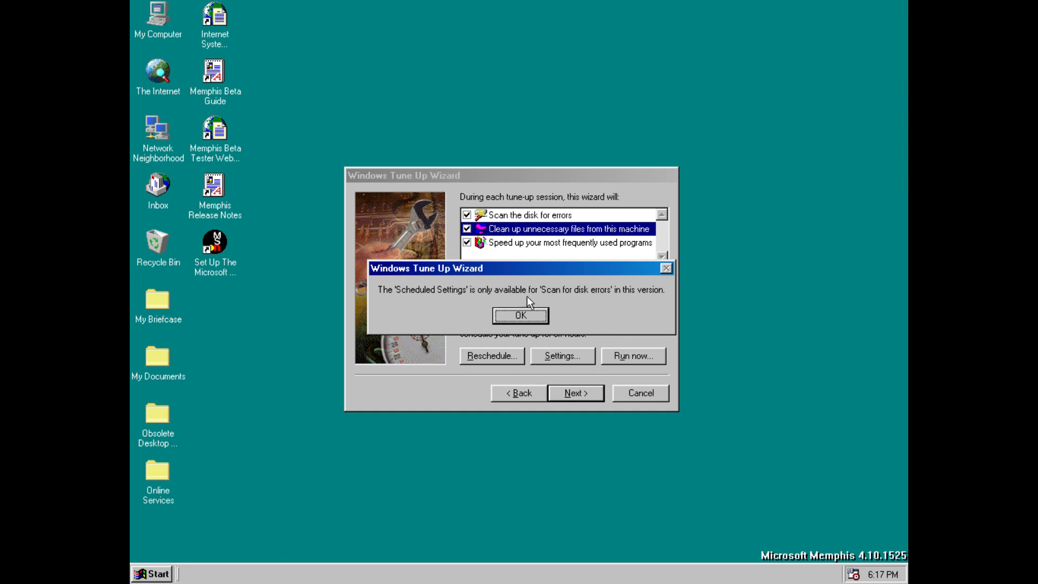
{"action": "left_click", "coordinate": [521, 319]}
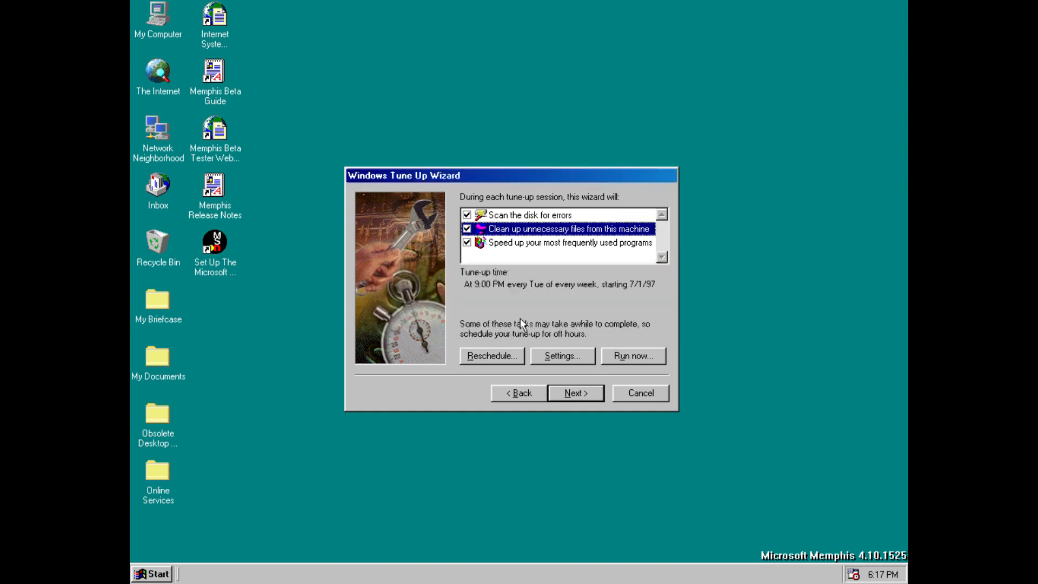
{"action": "left_click", "coordinate": [568, 243]}
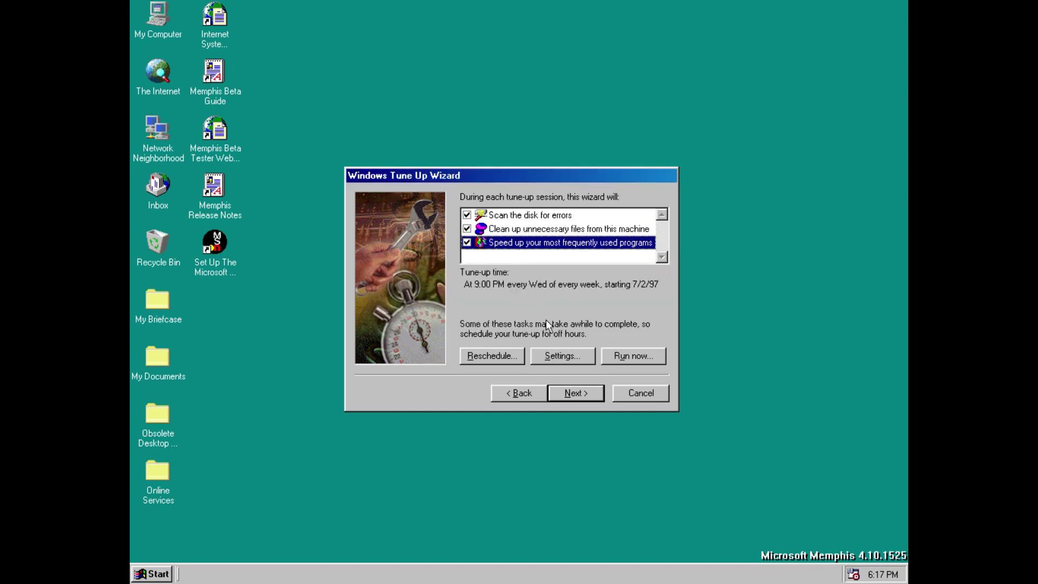
{"action": "left_click", "coordinate": [562, 356]}
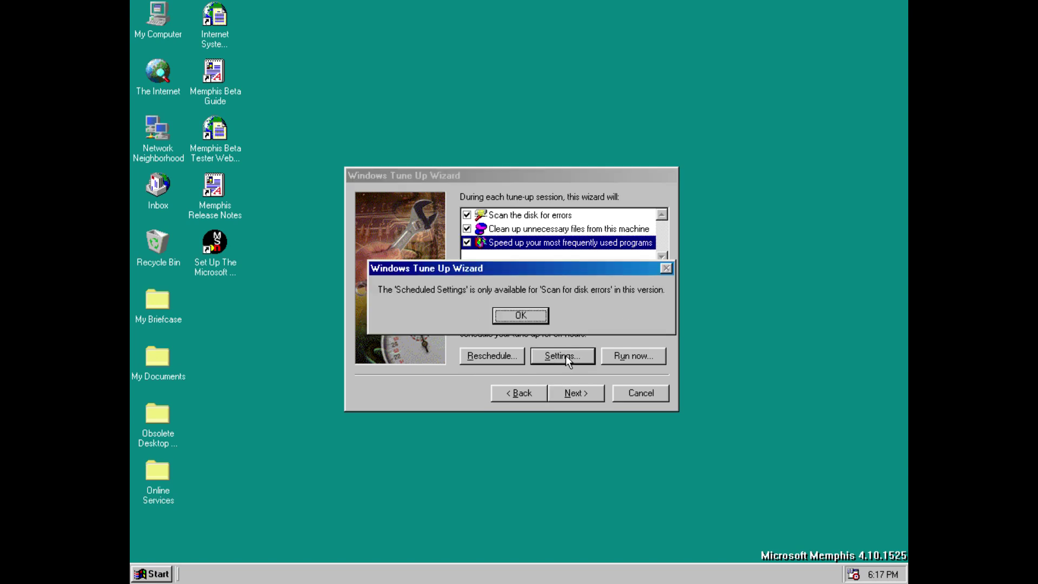
{"action": "left_click", "coordinate": [528, 315]}
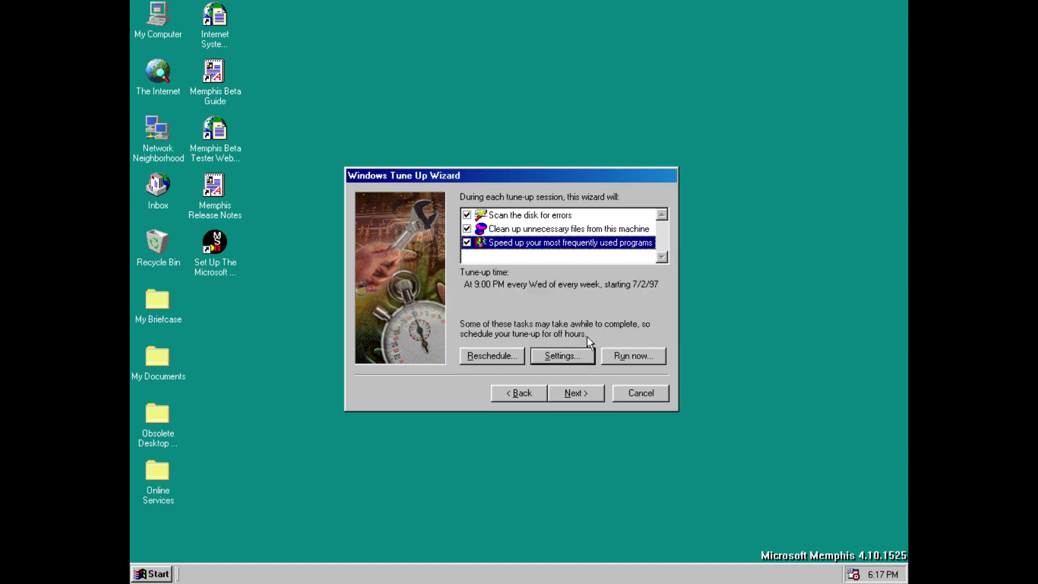
Finish the wizard, let it find programs, then cancel the defragmenter optimization and close the wizard.
{"action": "left_click", "coordinate": [596, 387]}
{"action": "left_click", "coordinate": [583, 387]}
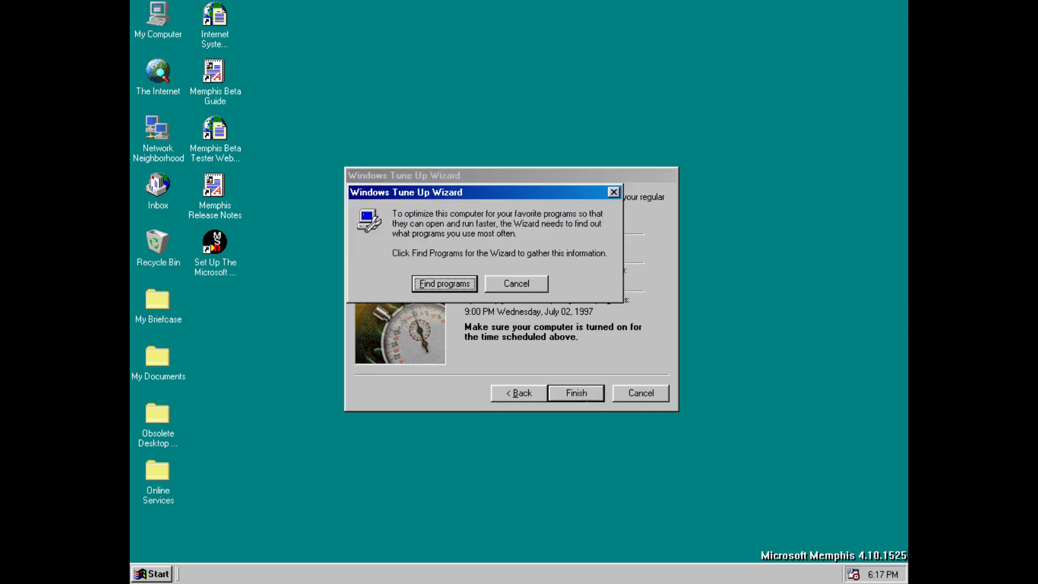
{"action": "left_click", "coordinate": [445, 284]}
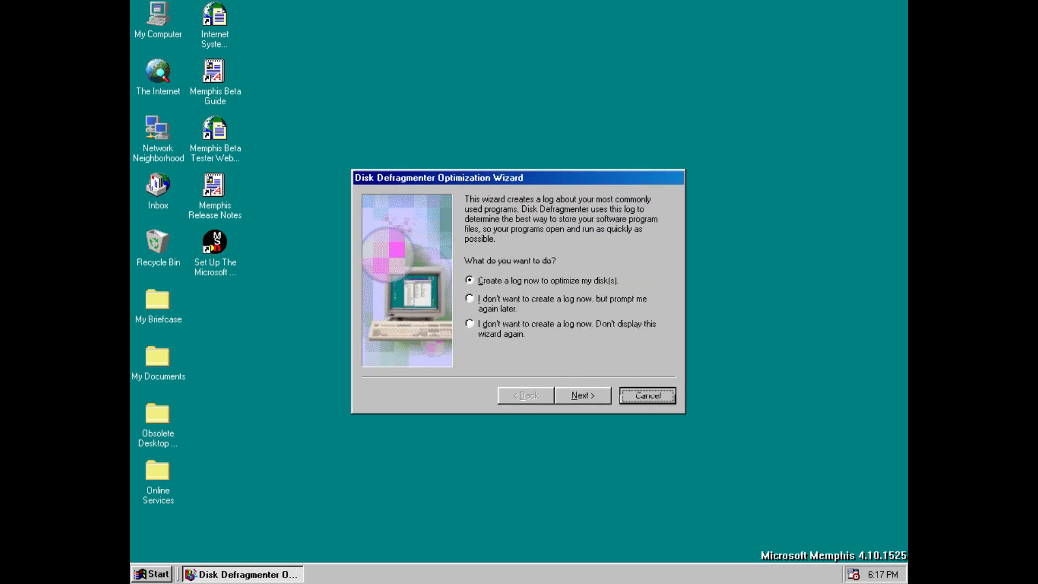
{"action": "left_click", "coordinate": [646, 395]}
{"action": "left_click", "coordinate": [491, 326]}
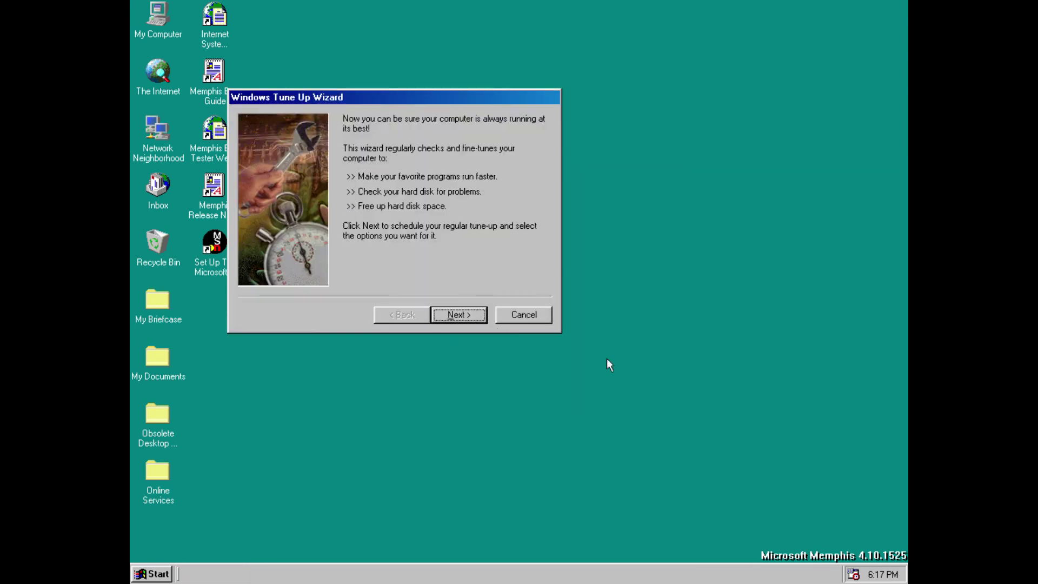
{"action": "left_click", "coordinate": [505, 320]}
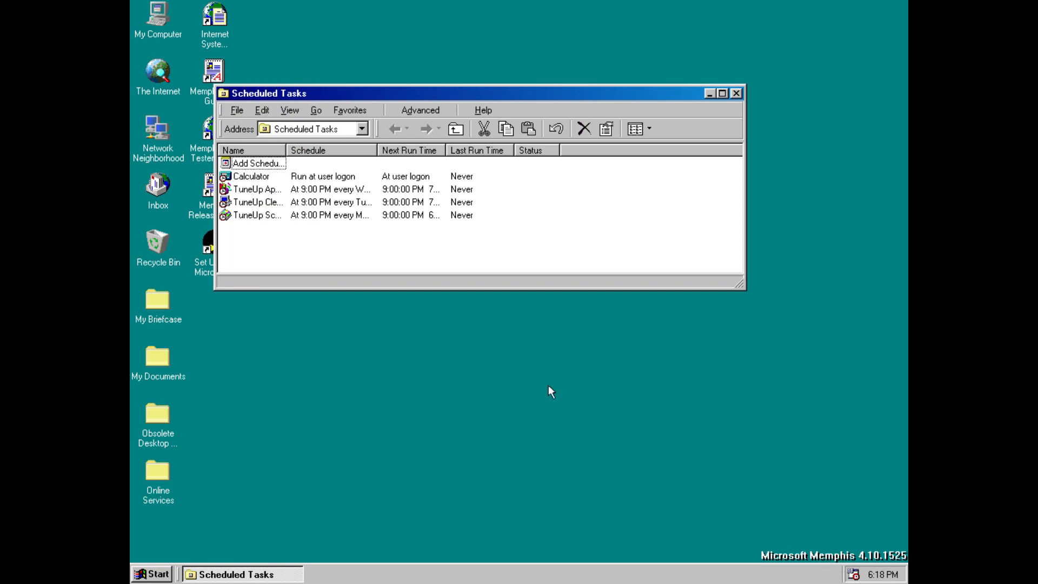
Widen the Scheduled Tasks Name column so every TuneUp task name is readable.
{"action": "double_click", "coordinate": [286, 150]}
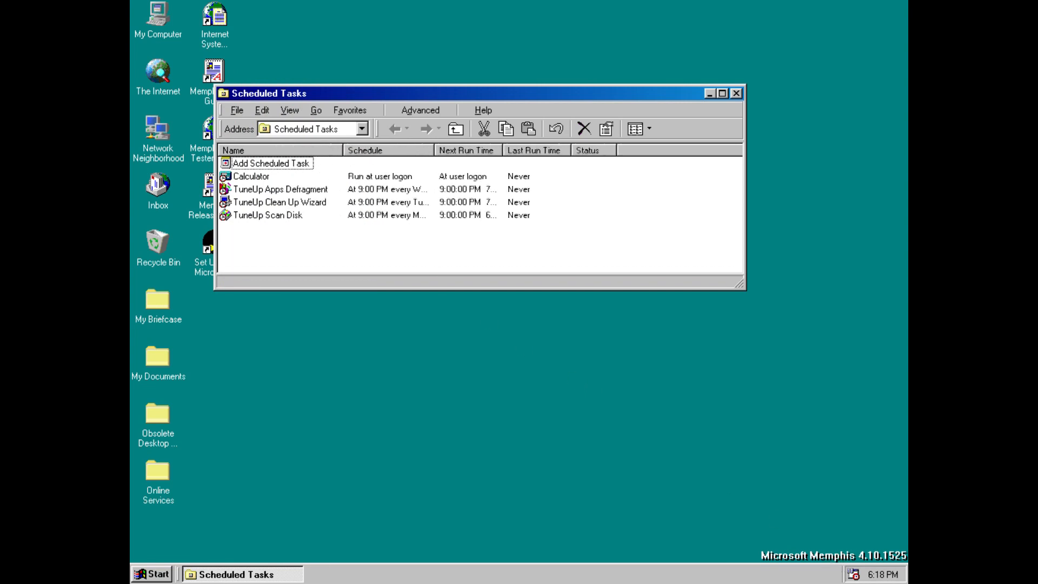
{"action": "left_click_drag", "start_coordinate": [347, 150], "coordinate": [374, 150]}
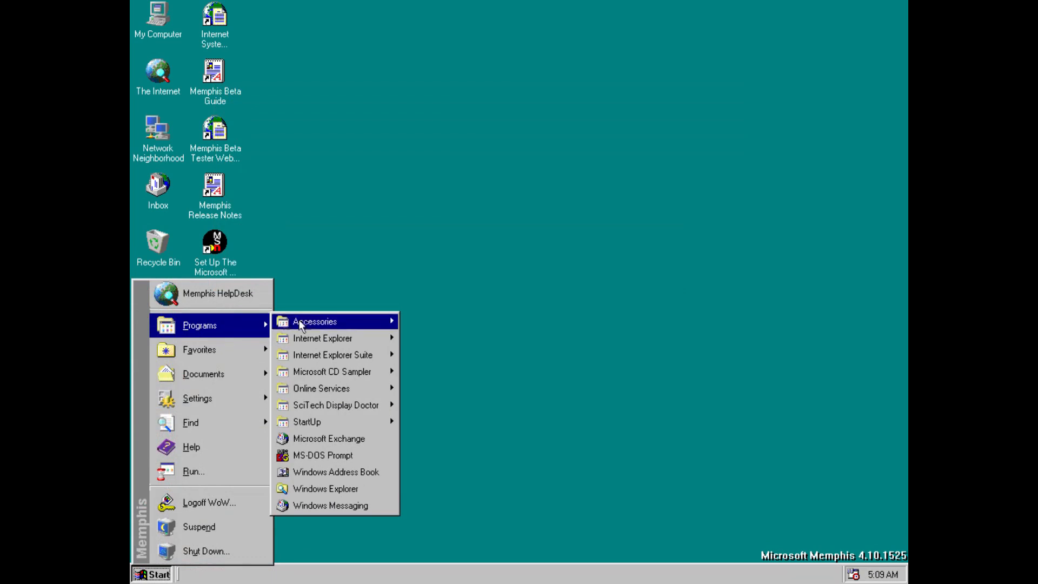
{"action": "mouse_move", "coordinate": [444, 354]}
{"action": "mouse_move", "coordinate": [605, 354]}
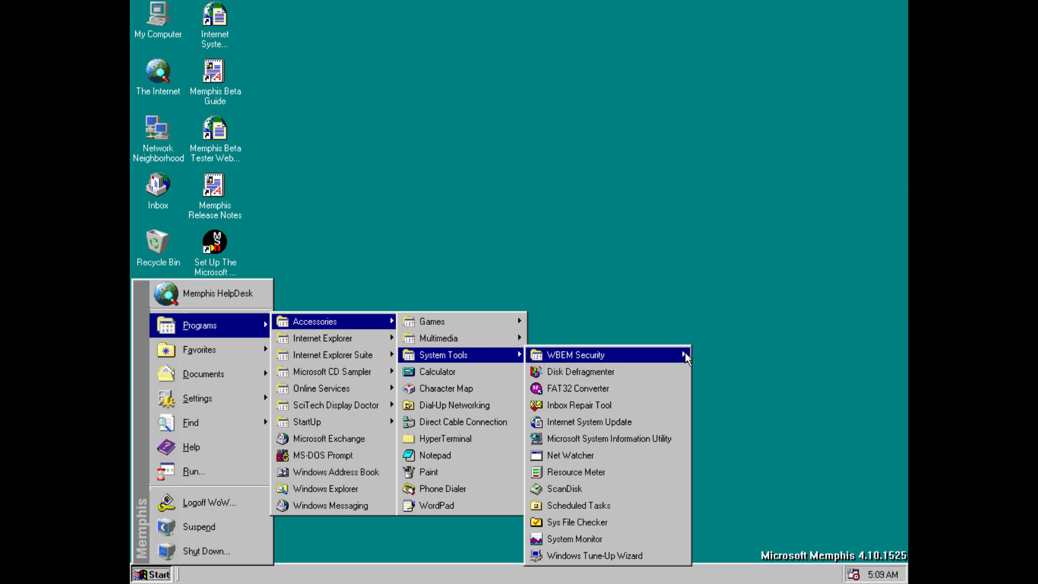
Launch WBEM Security, enter an account name, and submit the login.
{"action": "left_click", "coordinate": [709, 353]}
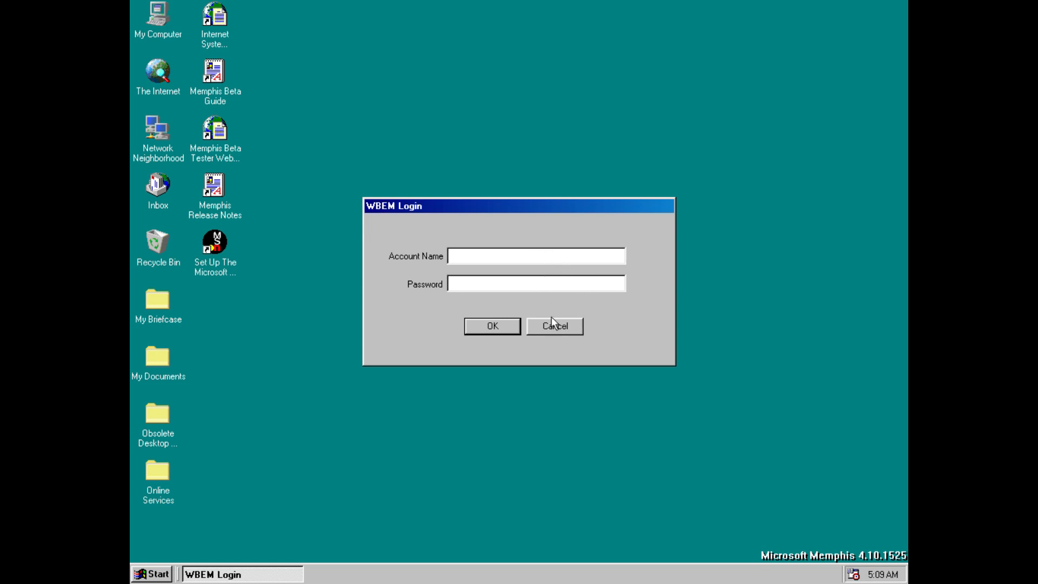
{"action": "type", "text": "wow"}
{"action": "key", "text": "Tab"}
{"action": "type", "text": "w"}
{"action": "key", "text": "Return"}
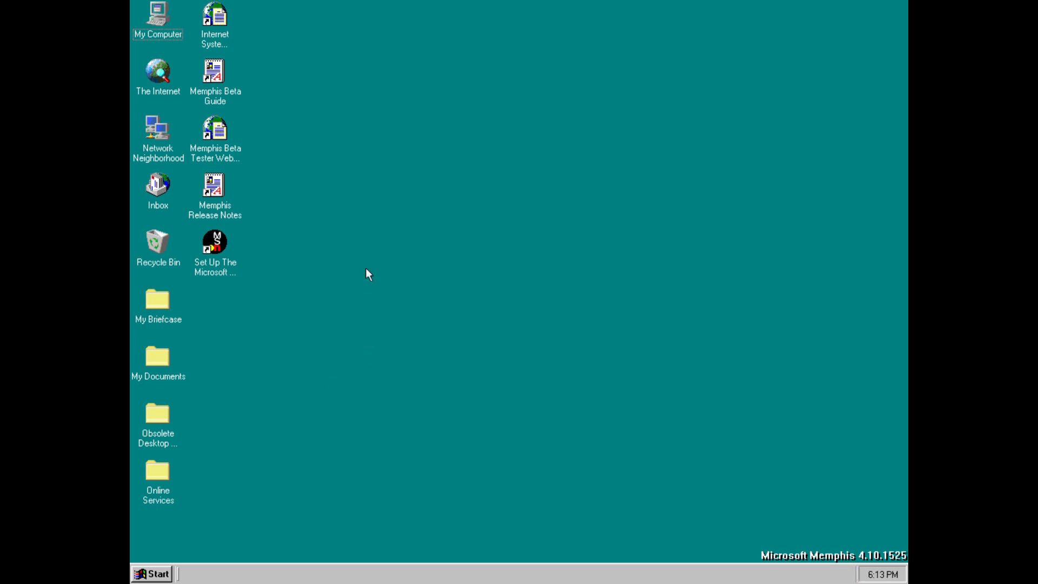
Browse My Computer to C:\Program Files\Accessories and launch Smtidy.
{"action": "double_click", "coordinate": [165, 35]}
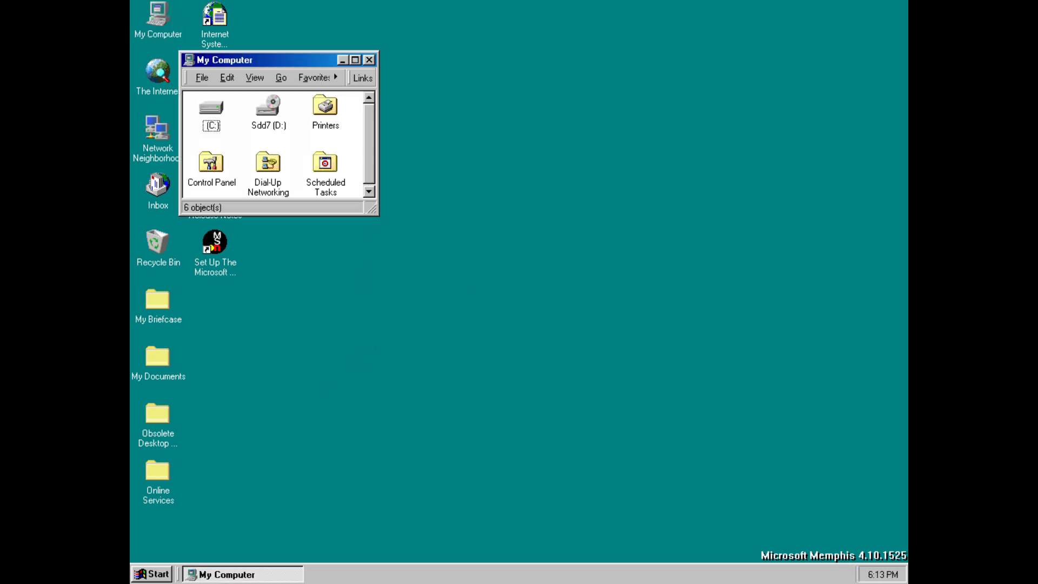
{"action": "double_click", "coordinate": [211, 113]}
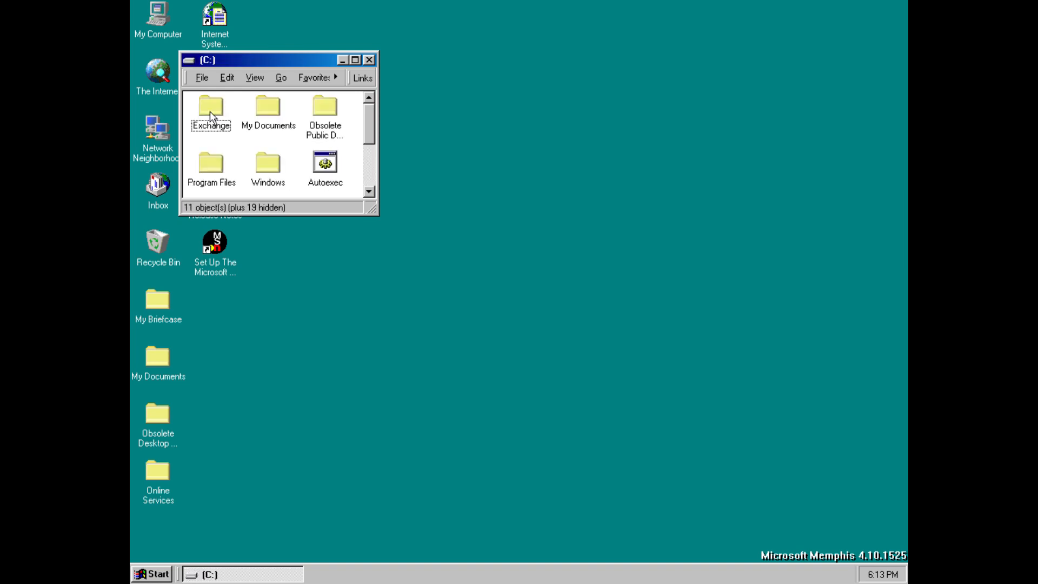
{"action": "double_click", "coordinate": [213, 166]}
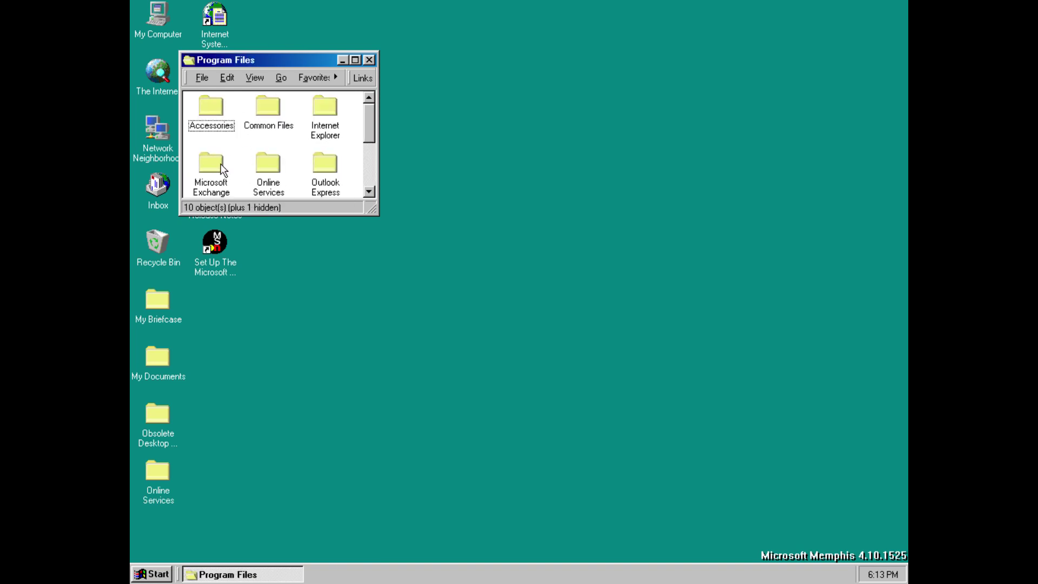
{"action": "double_click", "coordinate": [209, 123]}
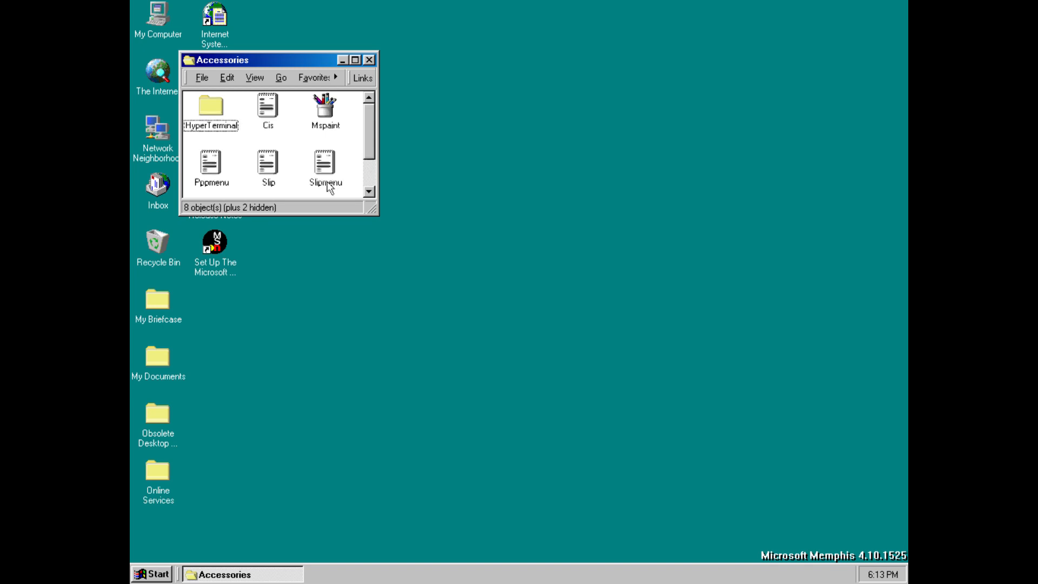
{"action": "scroll", "coordinate": [244, 130], "scroll_direction": "down", "scroll_amount": 2}
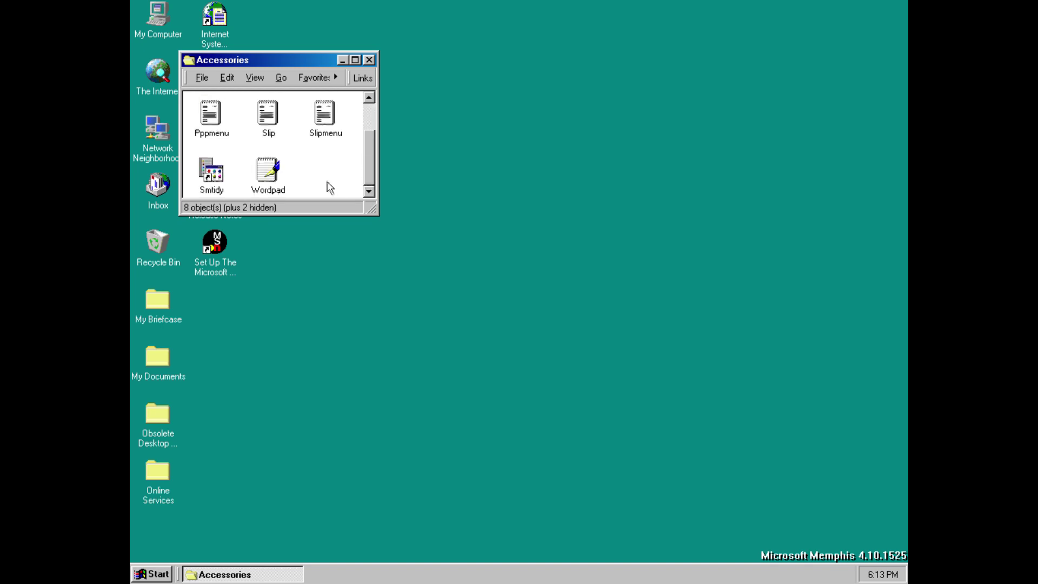
{"action": "double_click", "coordinate": [211, 173]}
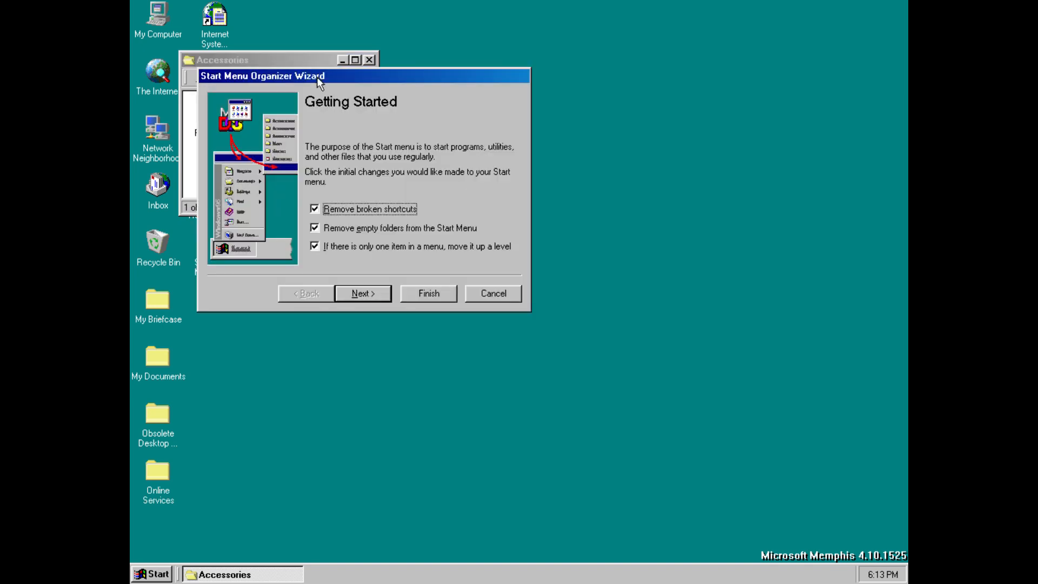
Move the wizard aside and advance to its Old Shortcuts page.
{"action": "left_click_drag", "start_coordinate": [315, 76], "coordinate": [507, 198]}
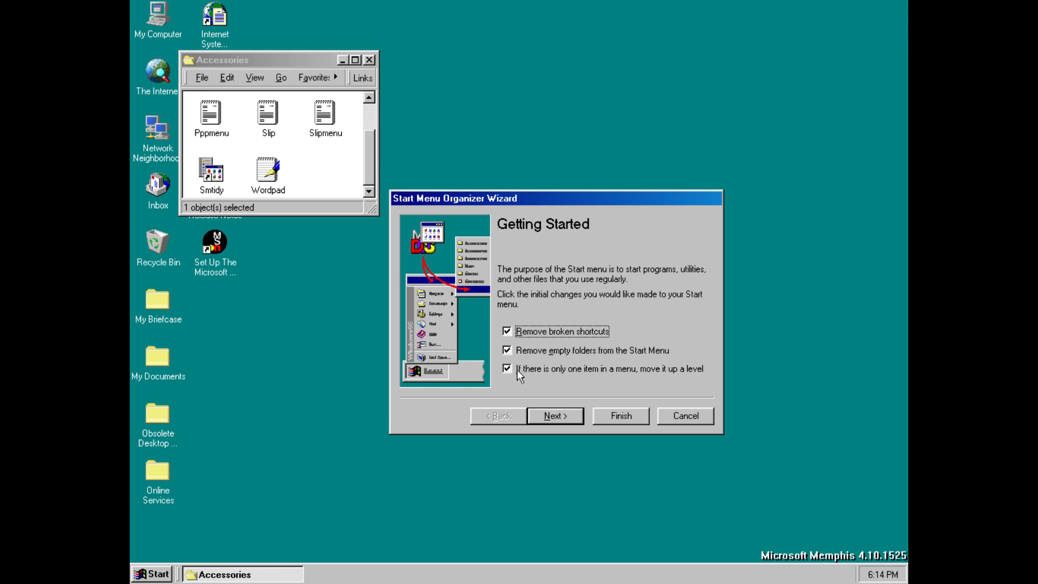
{"action": "left_click", "coordinate": [547, 425]}
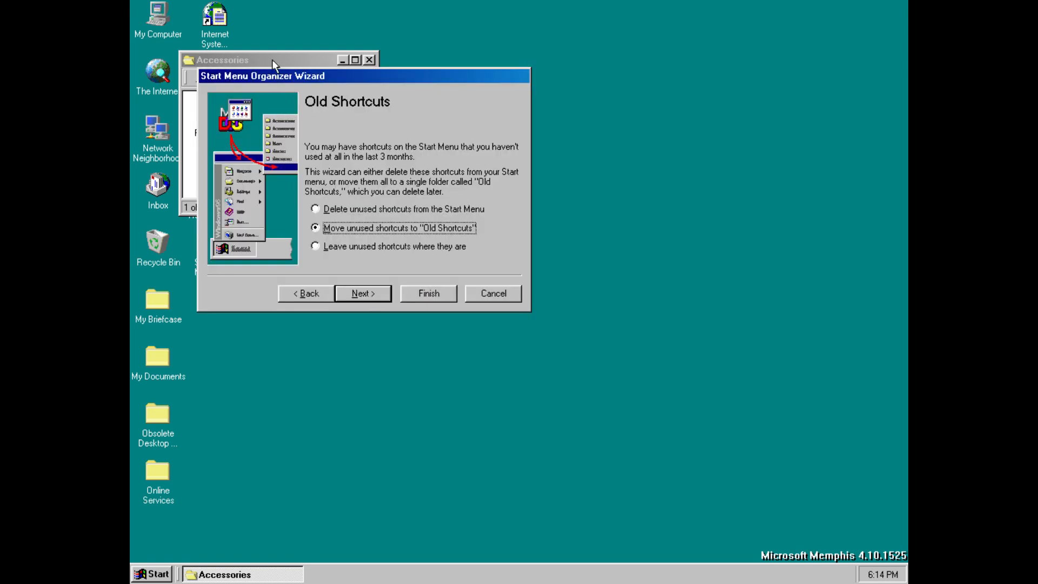
{"action": "left_click_drag", "start_coordinate": [280, 77], "coordinate": [451, 163]}
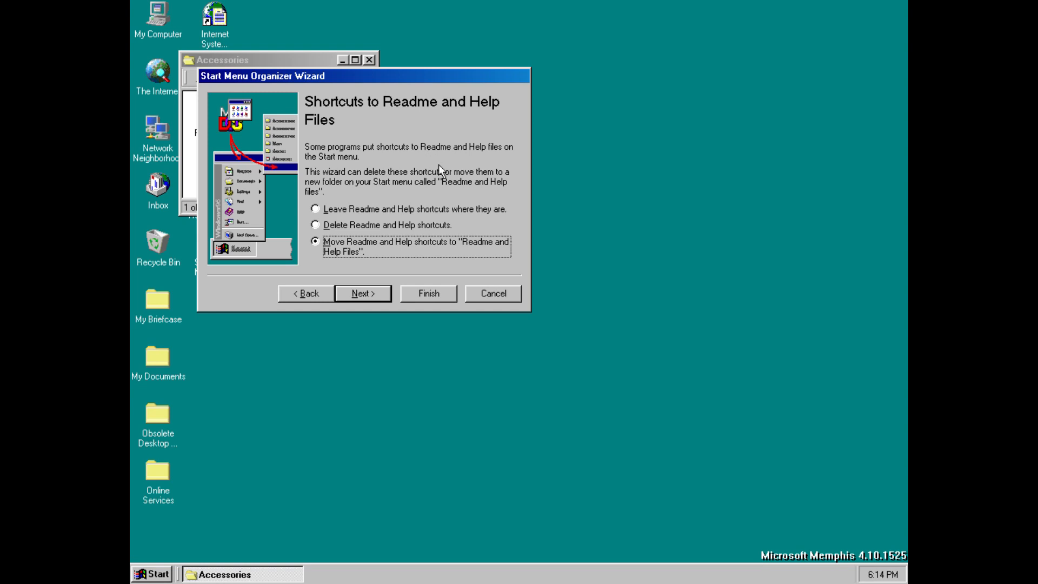
{"action": "left_click_drag", "start_coordinate": [385, 79], "coordinate": [556, 162]}
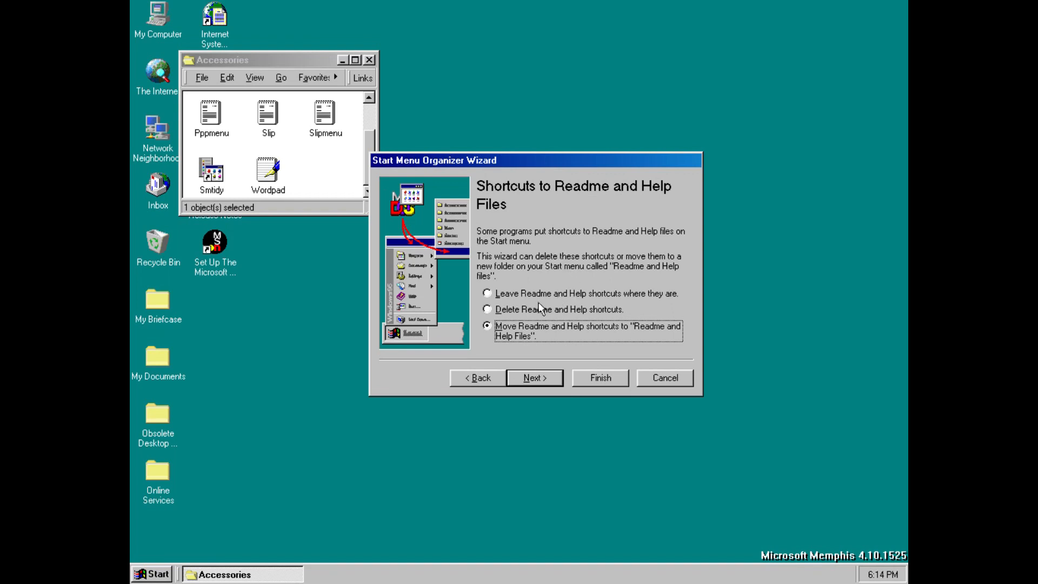
Choose 'Delete Readme and Help shortcuts' and continue to Further Customization.
{"action": "left_click", "coordinate": [493, 309]}
{"action": "left_click", "coordinate": [533, 379]}
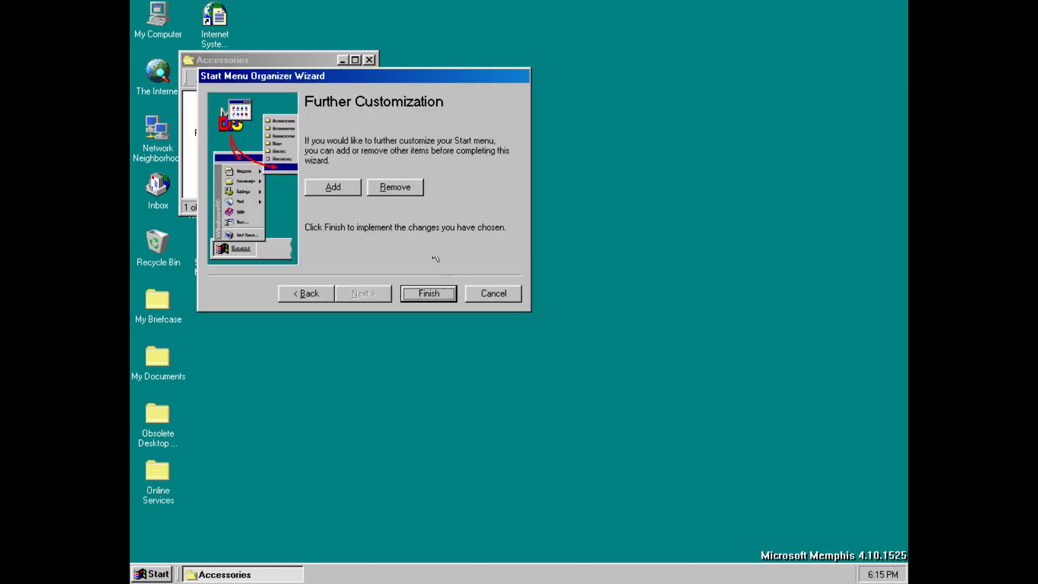
Cancel adding a shortcut, then browse the Remove list to StartUp and close it unchanged.
{"action": "left_click", "coordinate": [341, 187]}
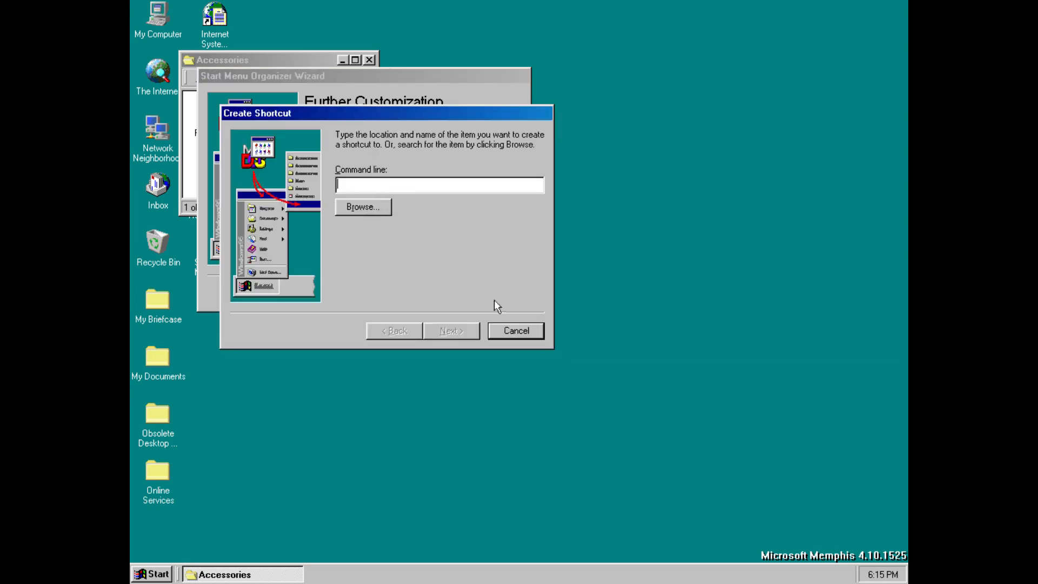
{"action": "left_click", "coordinate": [517, 330]}
{"action": "left_click", "coordinate": [395, 187]}
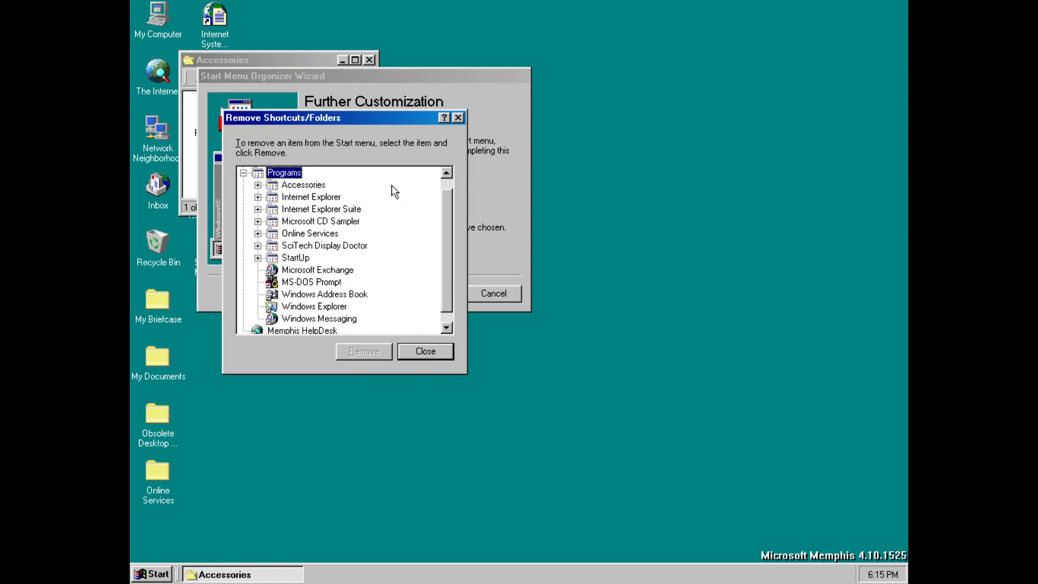
{"action": "scroll", "coordinate": [300, 255], "scroll_direction": "down", "scroll_amount": 1}
{"action": "left_click", "coordinate": [296, 246]}
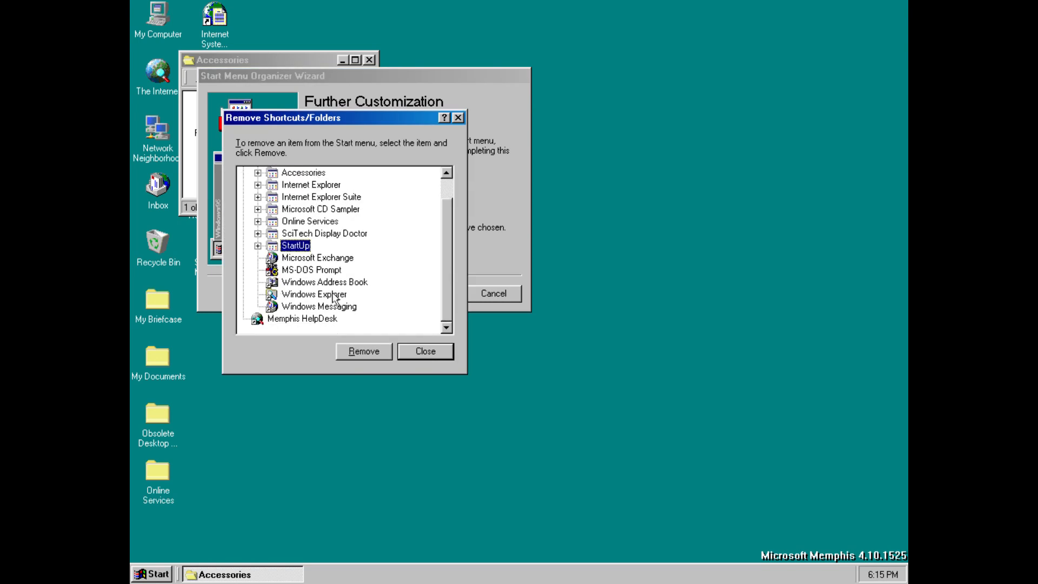
{"action": "left_click", "coordinate": [425, 352]}
Finish the wizard and dismiss the Smtidy illegal operation error.
{"action": "left_click", "coordinate": [428, 292]}
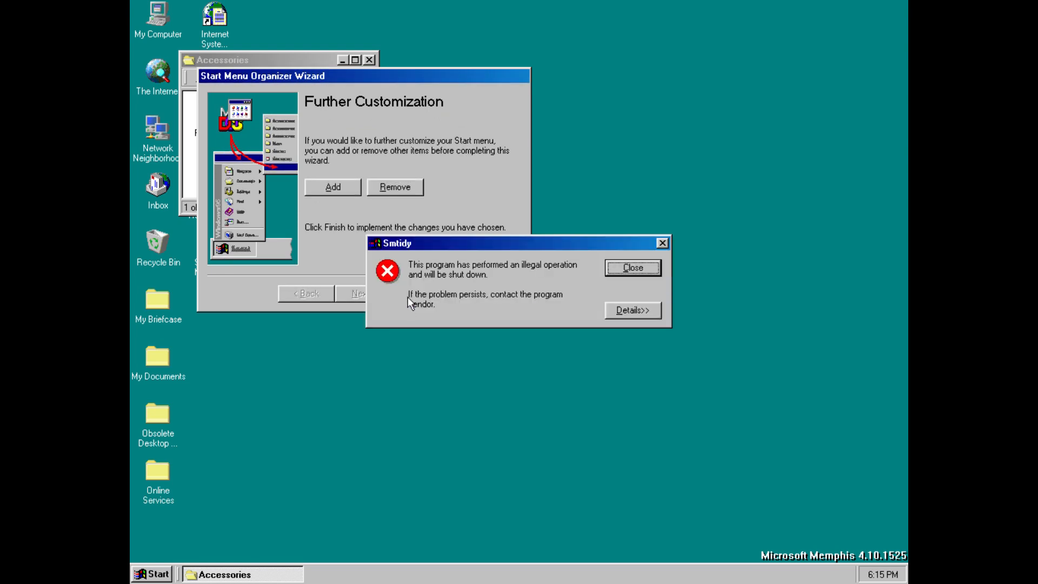
{"action": "left_click", "coordinate": [632, 268]}
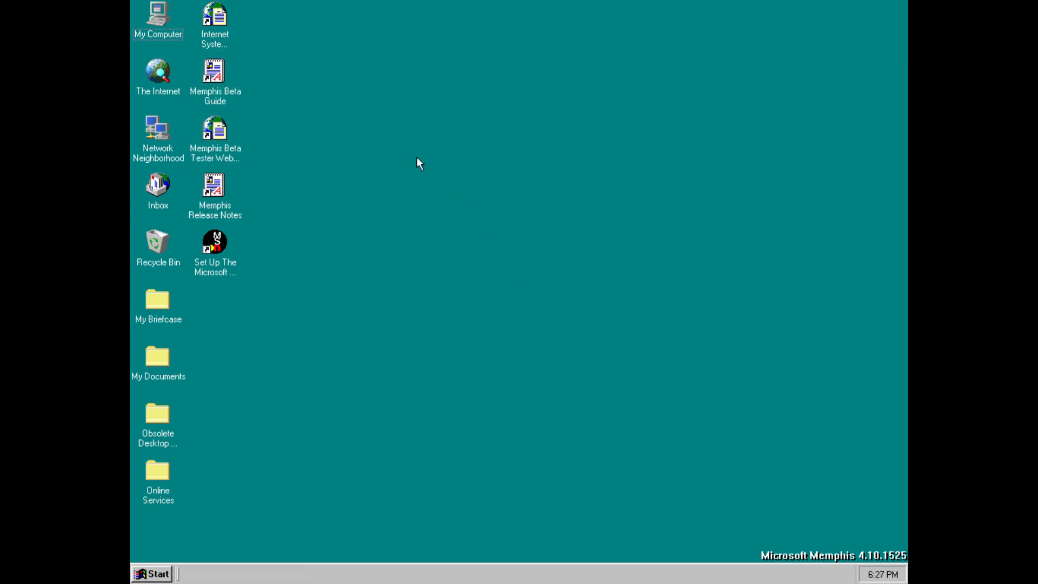
Open My Computer maximized and give the Links toolbar its own full row.
{"action": "double_click", "coordinate": [154, 36]}
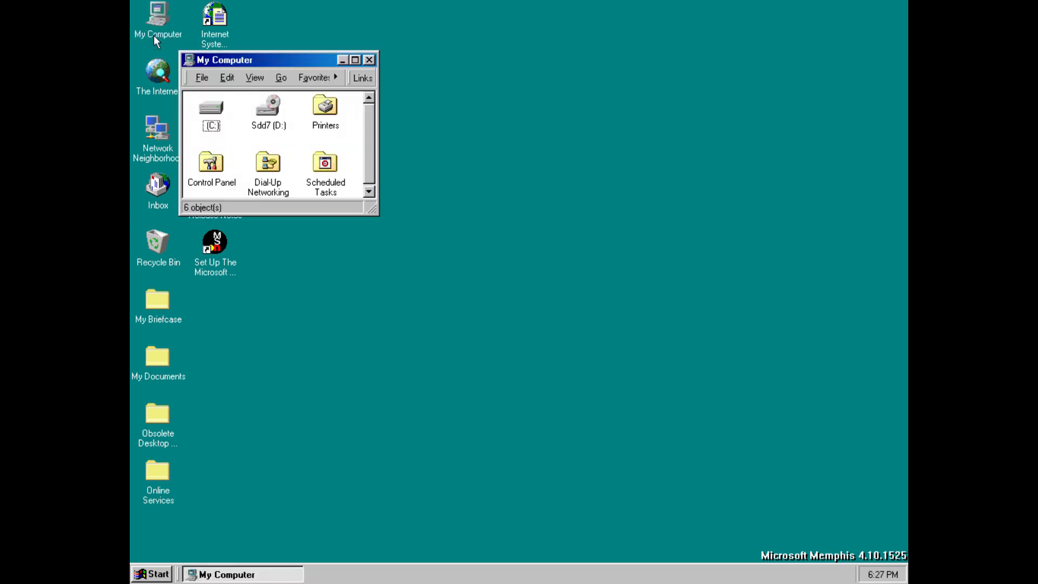
{"action": "left_click", "coordinate": [354, 60]}
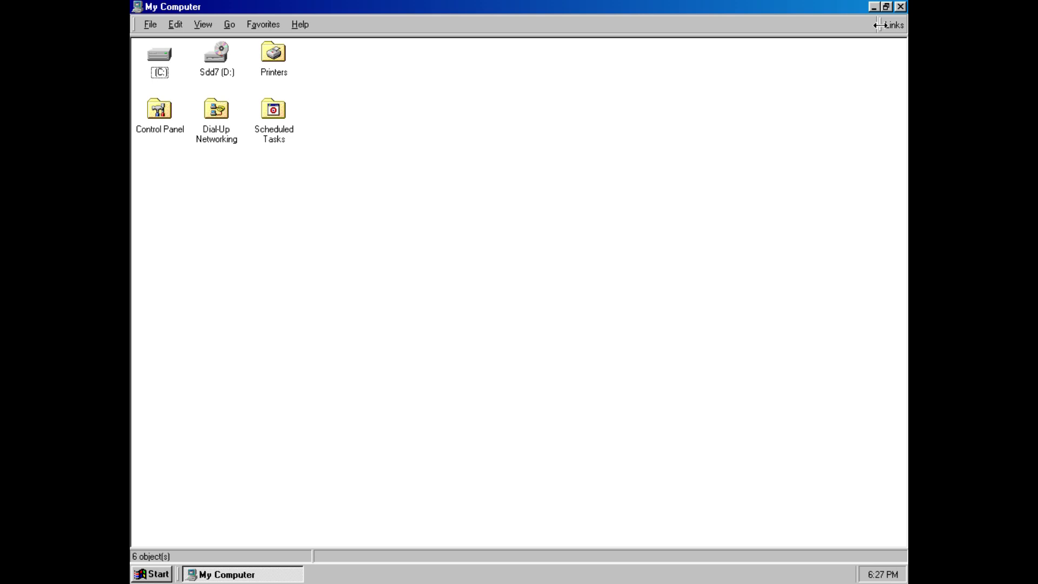
{"action": "left_click_drag", "start_coordinate": [878, 25], "coordinate": [880, 39]}
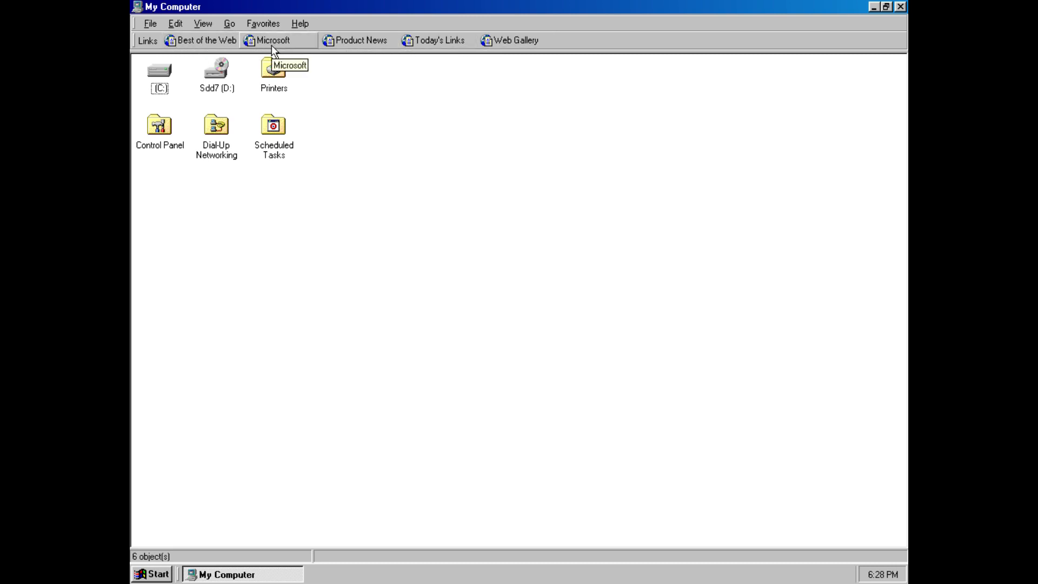
Try the Best of the Web link and dismiss the cannot-open-site error.
{"action": "left_click", "coordinate": [197, 41]}
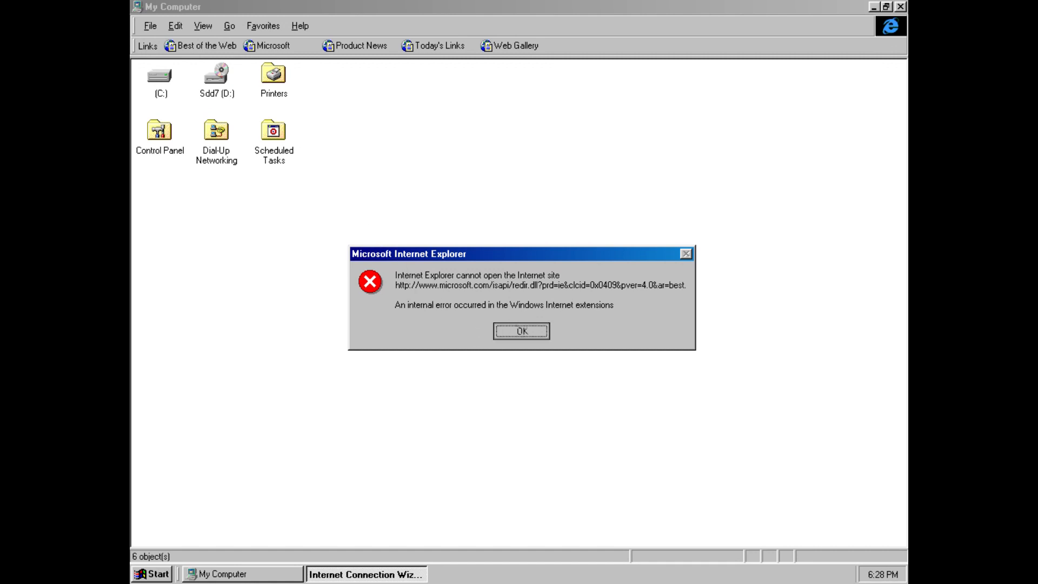
{"action": "left_click", "coordinate": [519, 330]}
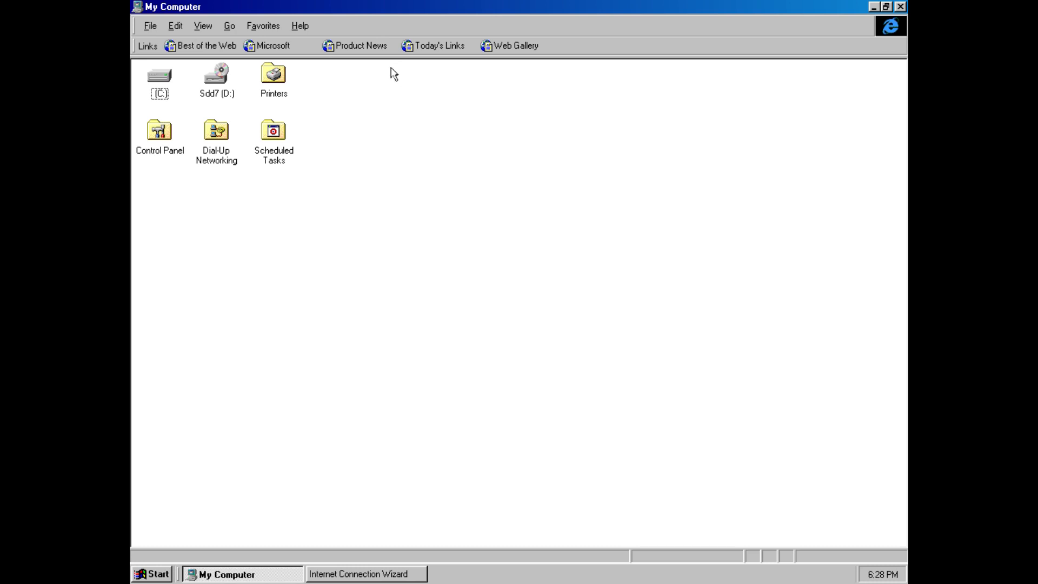
Enable the standard buttons toolbar and the address bar via View > Toolbar.
{"action": "left_click", "coordinate": [202, 27]}
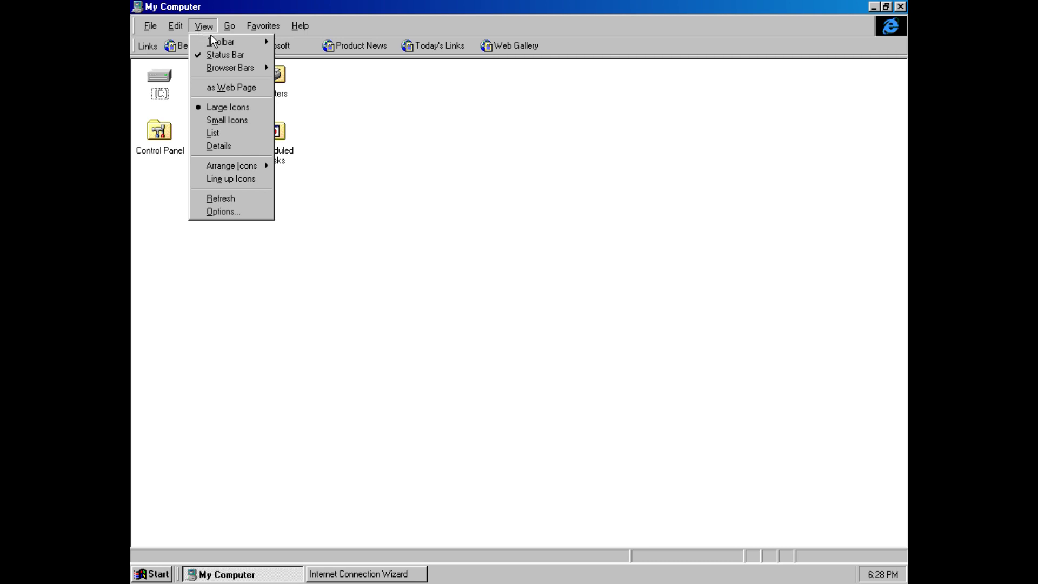
{"action": "mouse_move", "coordinate": [220, 42]}
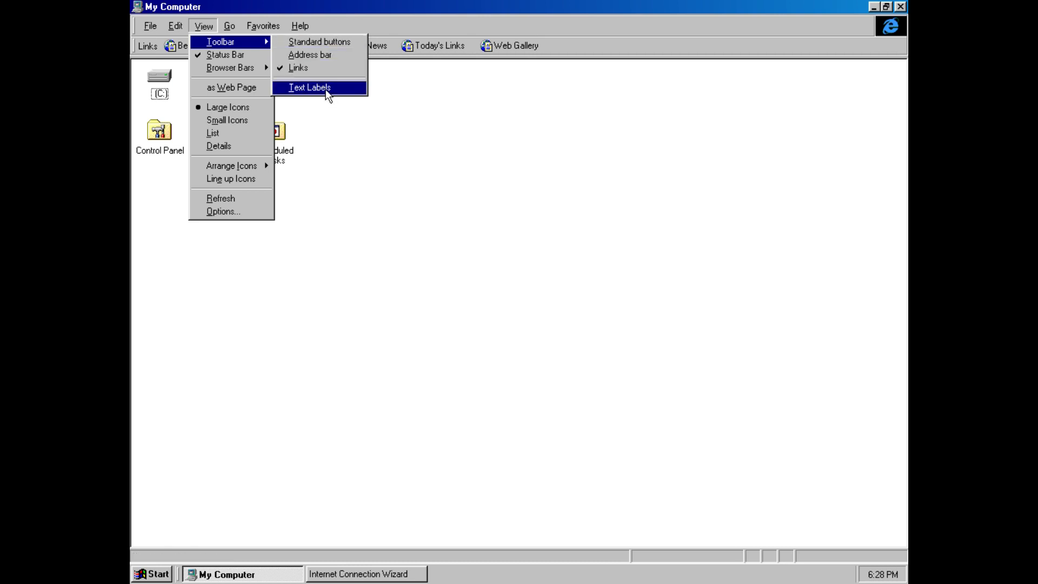
{"action": "left_click", "coordinate": [326, 88]}
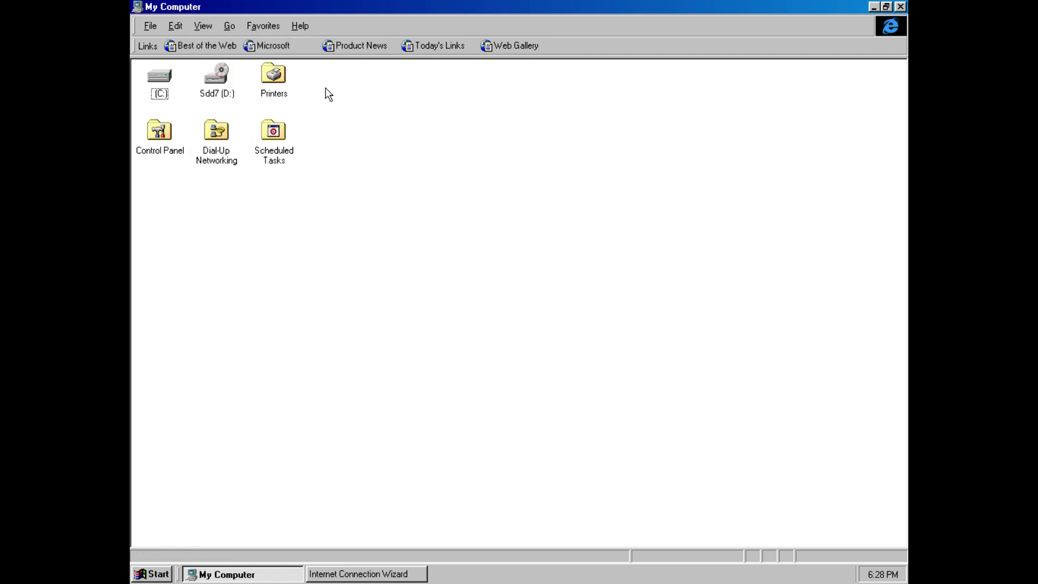
{"action": "left_click", "coordinate": [204, 26]}
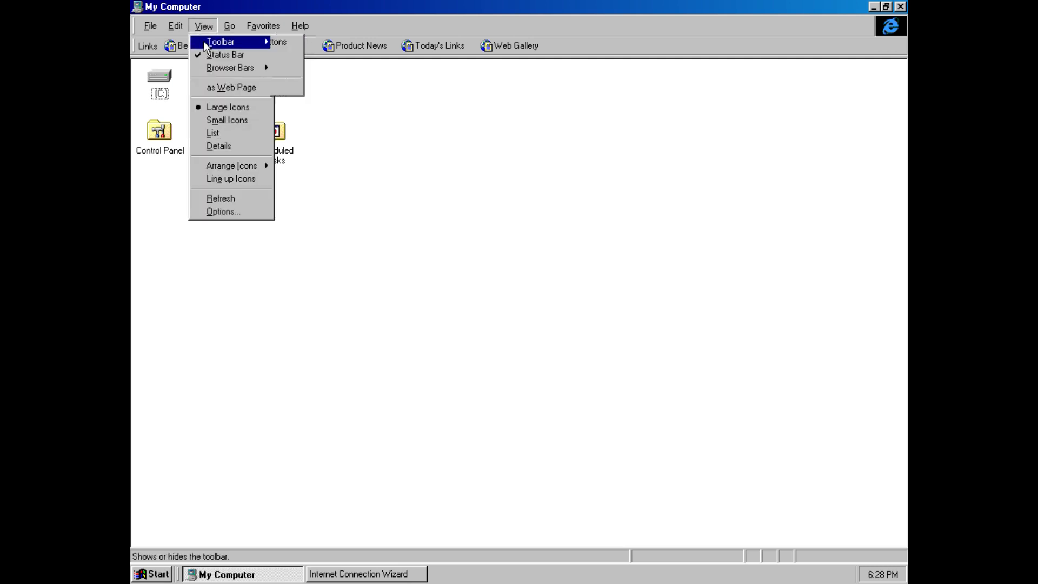
{"action": "left_click", "coordinate": [300, 43]}
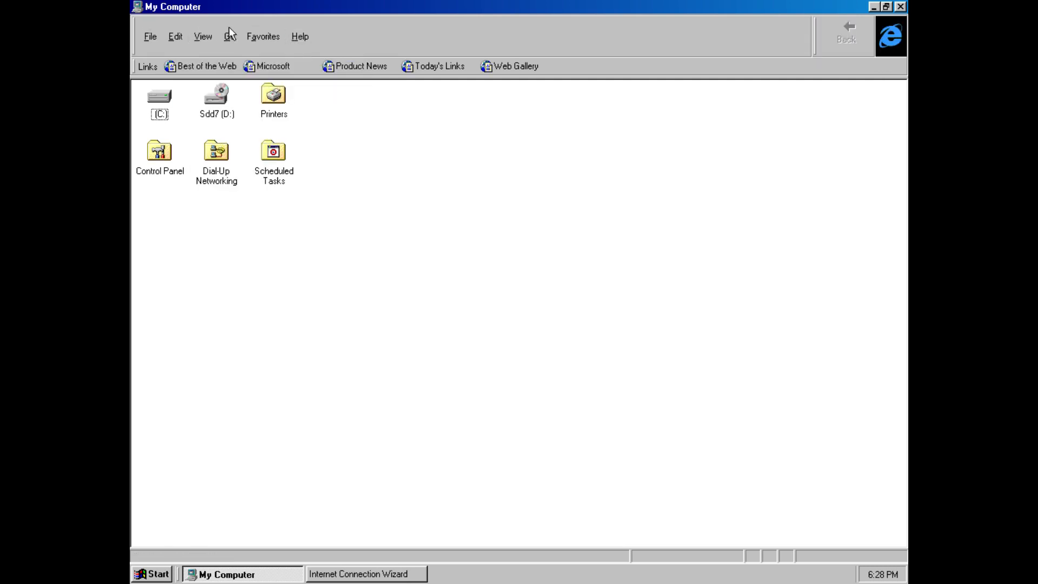
{"action": "left_click", "coordinate": [204, 35]}
{"action": "mouse_move", "coordinate": [220, 52]}
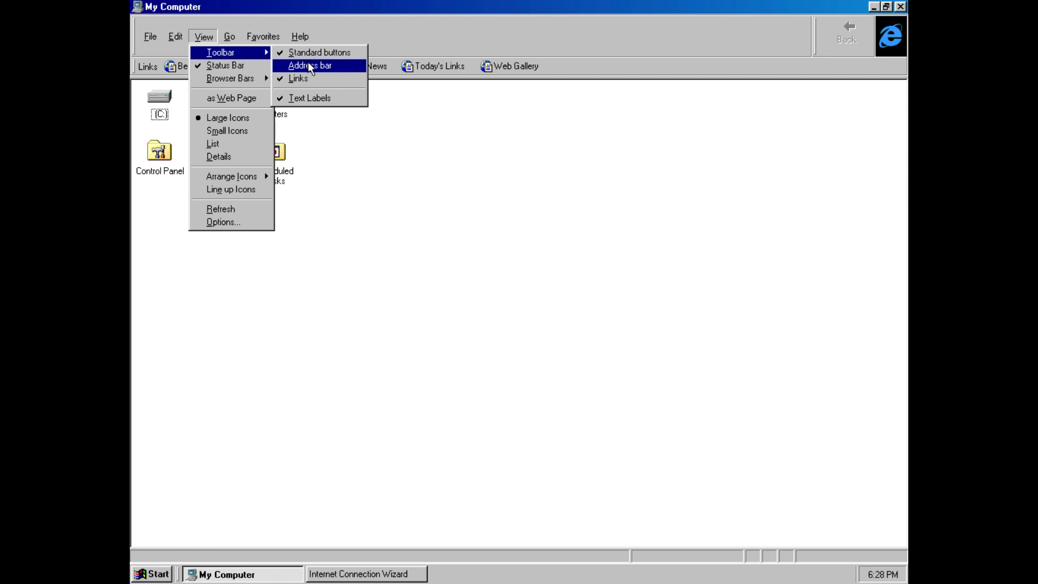
{"action": "left_click", "coordinate": [310, 66]}
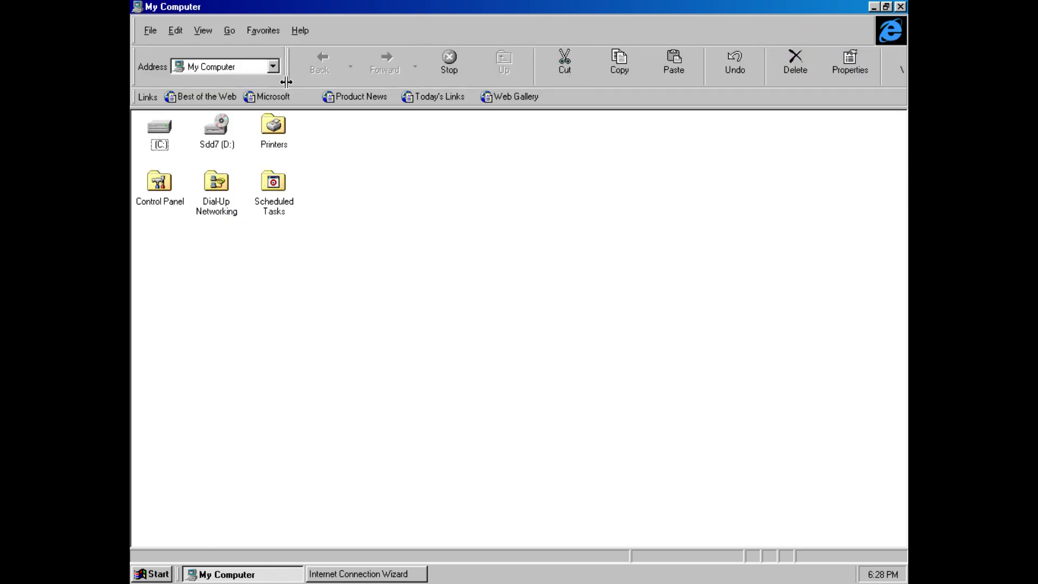
Rearrange the bands: buttons beside a collapsed Links bar, address bar on its own row below.
{"action": "left_click_drag", "start_coordinate": [283, 63], "coordinate": [287, 88]}
{"action": "left_click_drag", "start_coordinate": [221, 84], "coordinate": [134, 84]}
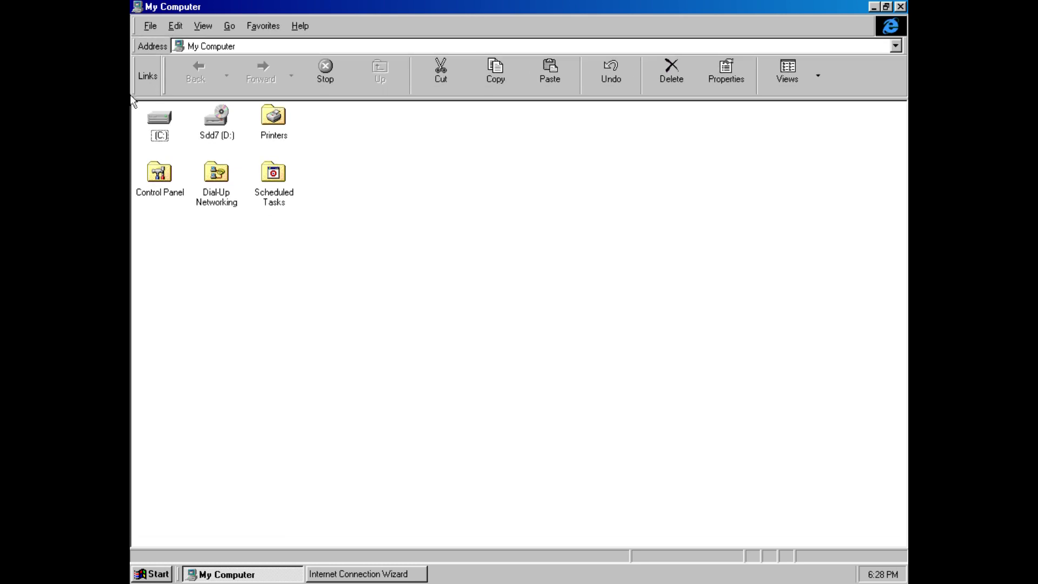
{"action": "left_click_drag", "start_coordinate": [203, 75], "coordinate": [892, 75]}
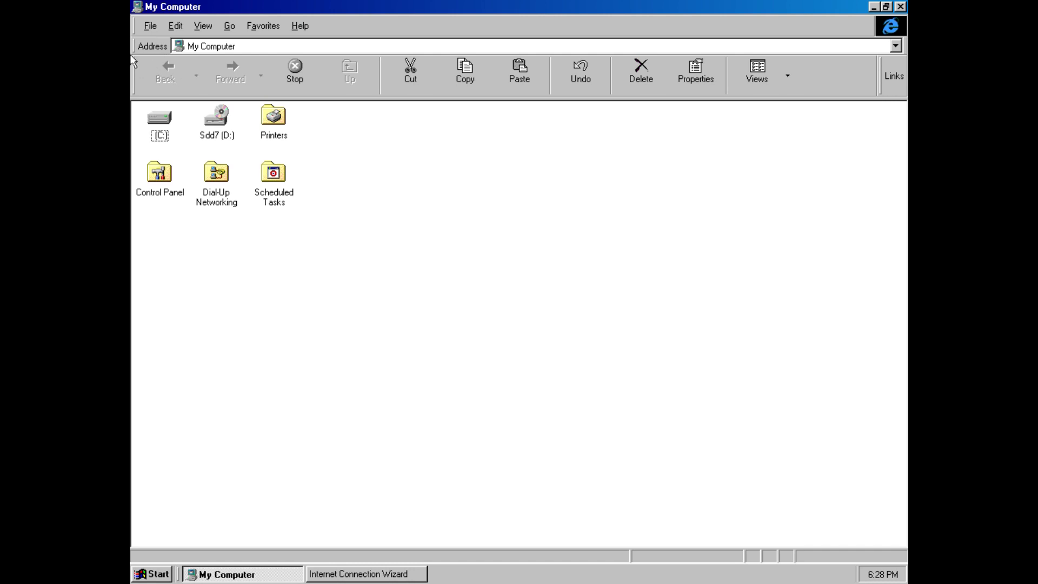
{"action": "left_click_drag", "start_coordinate": [138, 47], "coordinate": [142, 90]}
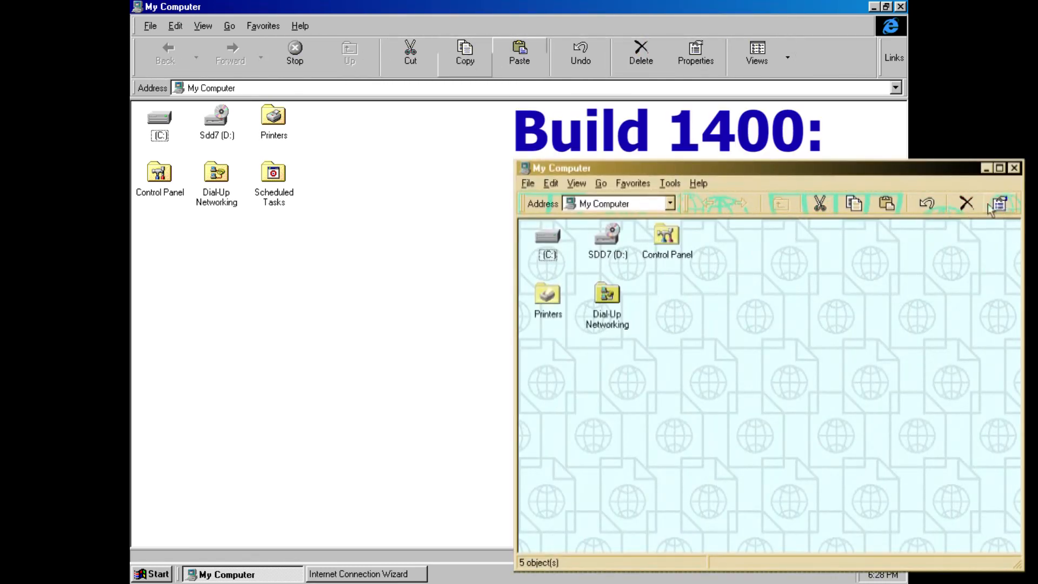
Toggle toolbar text labels off and back on so button captions show, then reopen View.
{"action": "left_click", "coordinate": [177, 26]}
{"action": "mouse_move", "coordinate": [221, 41]}
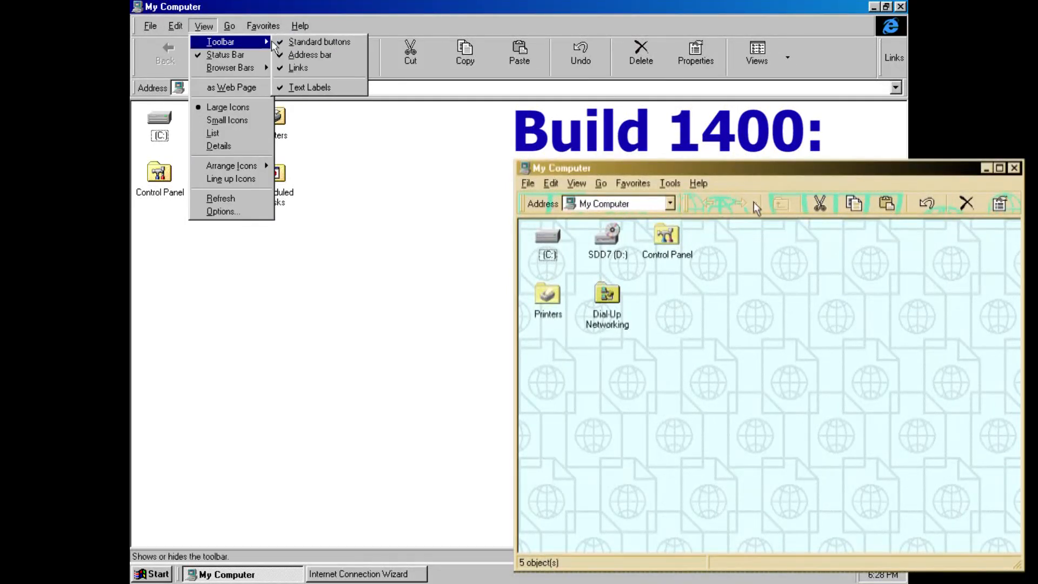
{"action": "left_click", "coordinate": [322, 88]}
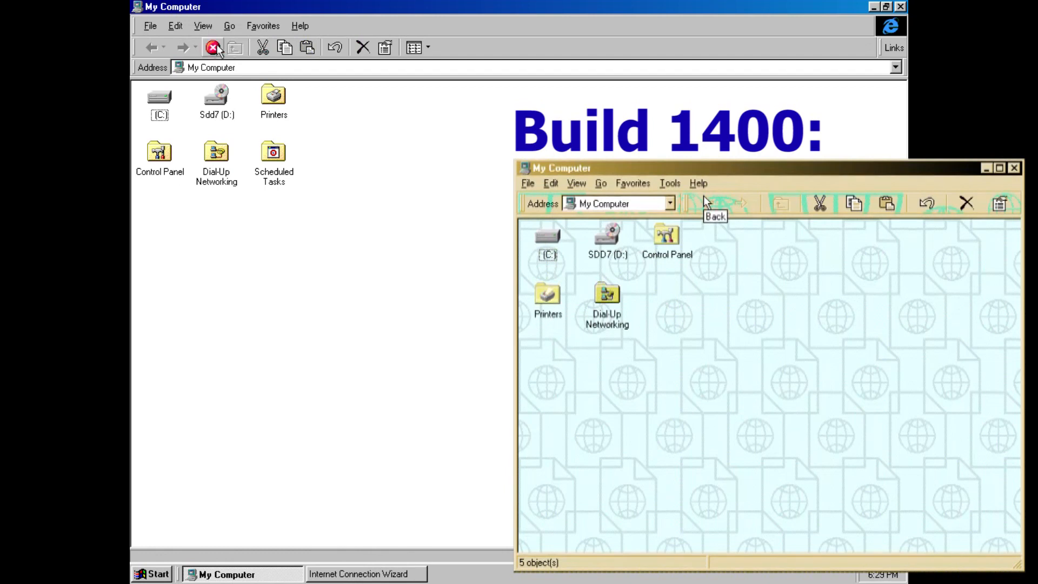
{"action": "left_click", "coordinate": [204, 26]}
{"action": "mouse_move", "coordinate": [221, 41]}
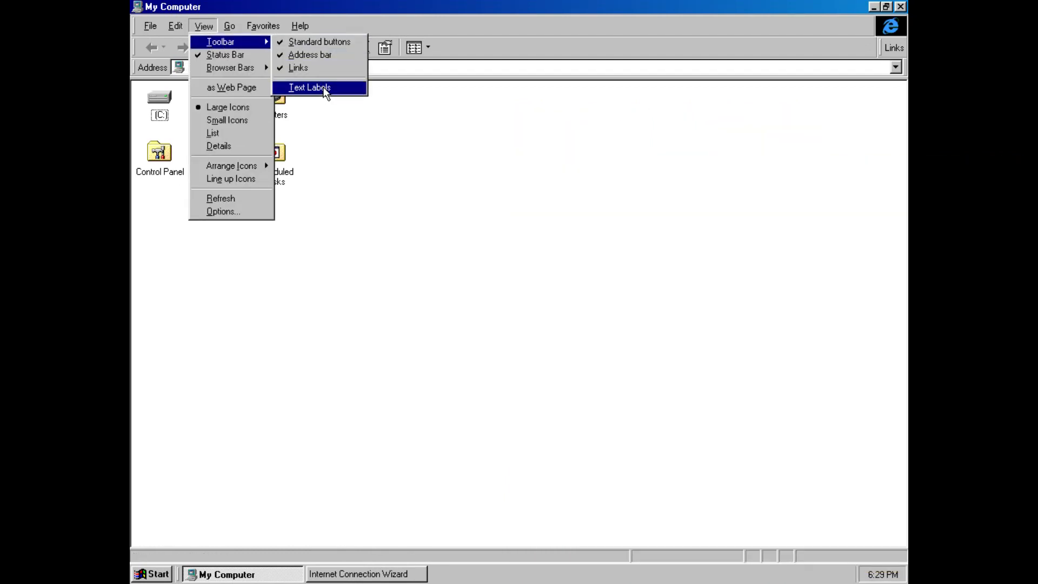
{"action": "left_click", "coordinate": [309, 88]}
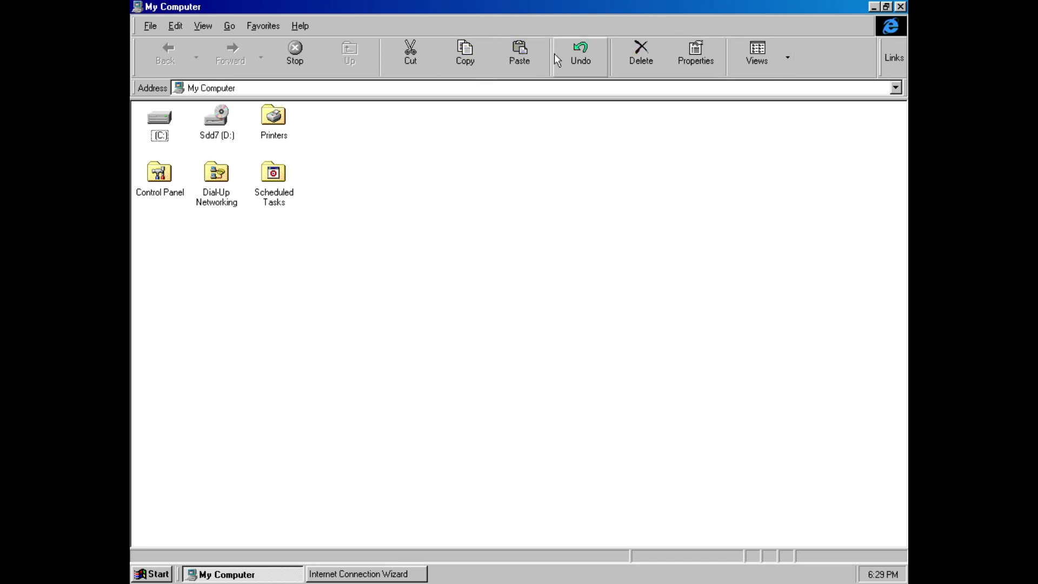
{"action": "left_click", "coordinate": [204, 26]}
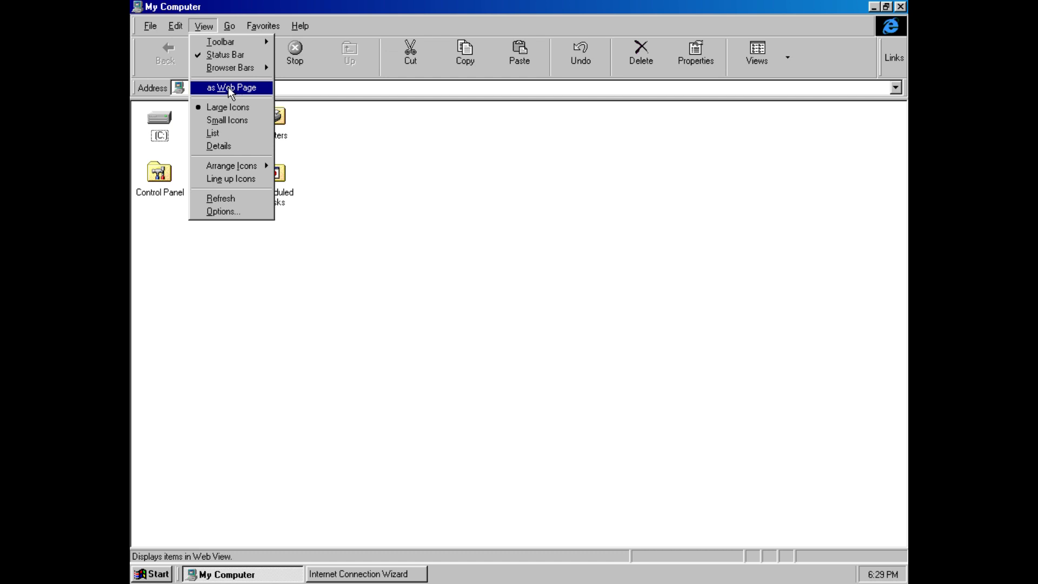
Switch to web page view, visit C:, return to My Computer and re-enable web page view.
{"action": "left_click", "coordinate": [228, 87]}
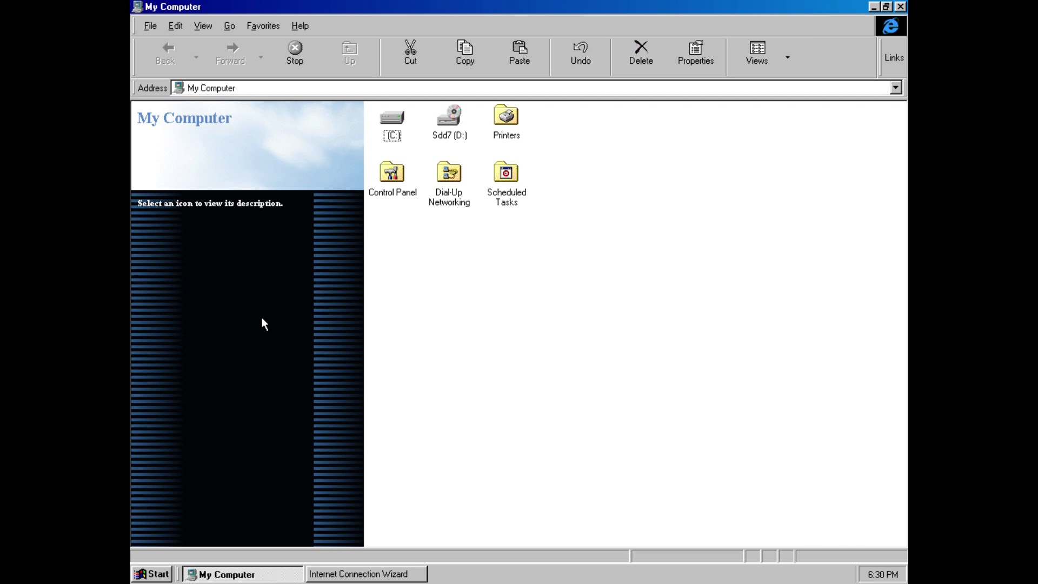
{"action": "double_click", "coordinate": [383, 116]}
{"action": "left_click", "coordinate": [203, 26]}
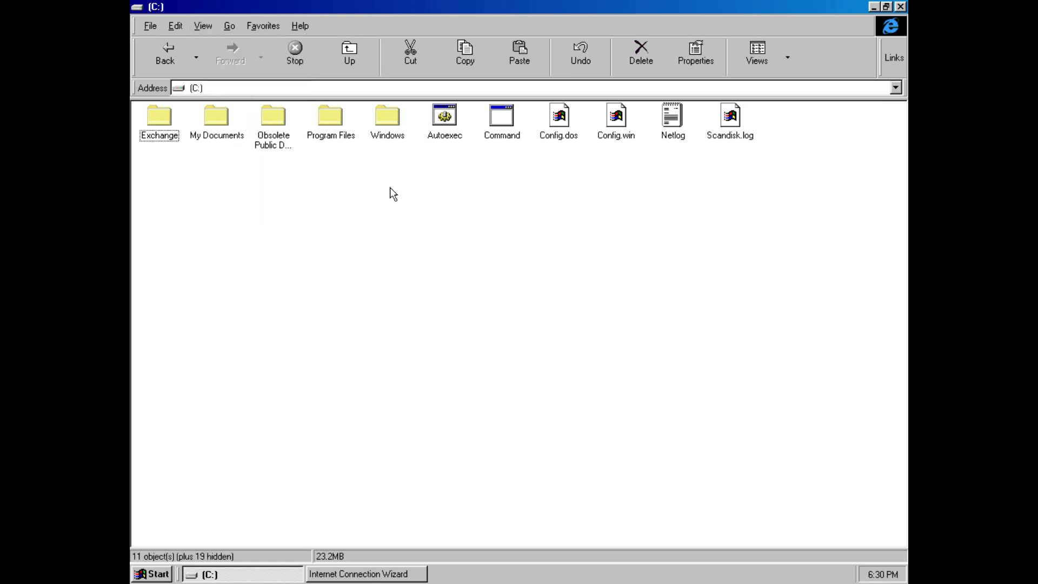
{"action": "left_click", "coordinate": [168, 53]}
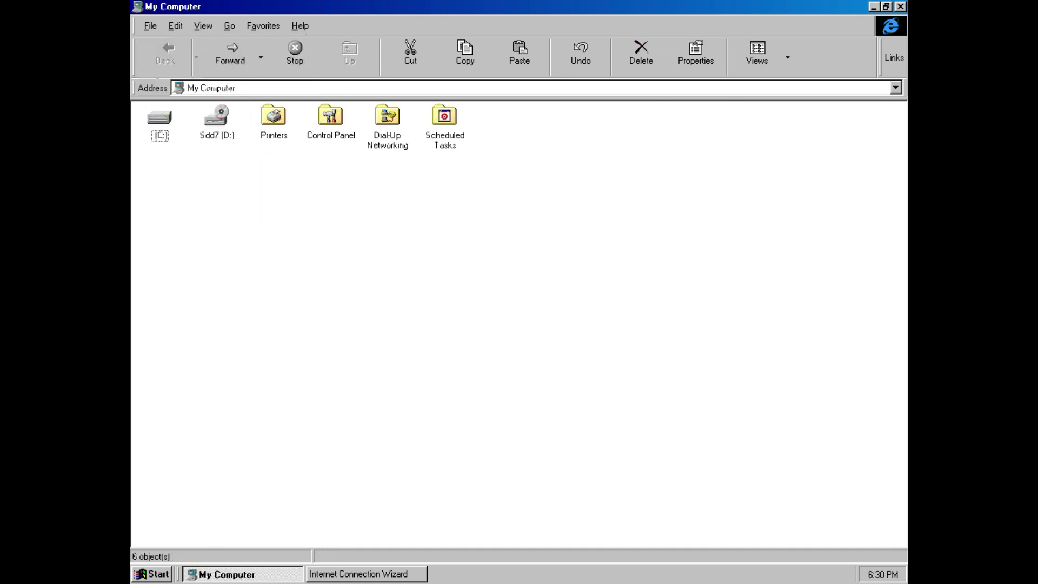
{"action": "left_click", "coordinate": [203, 26]}
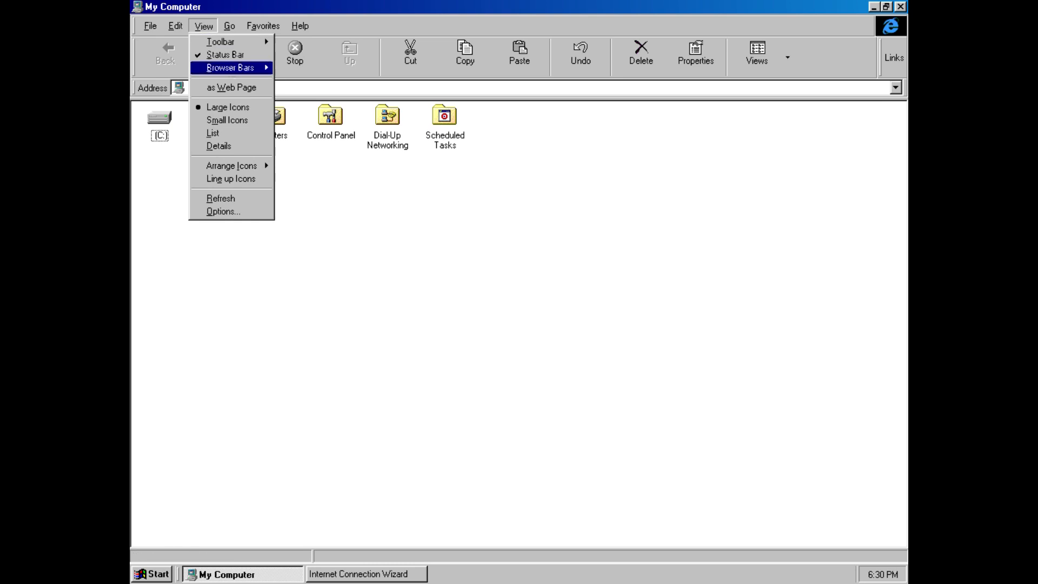
{"action": "left_click", "coordinate": [232, 87]}
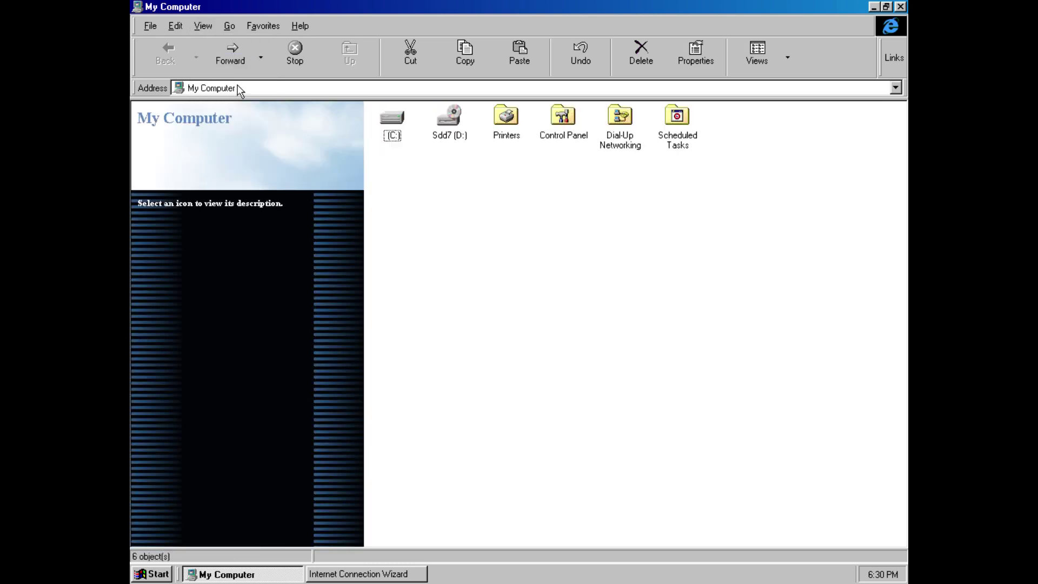
Select C:, D:, Printers and Control Panel to read their side-panel descriptions.
{"action": "left_click", "coordinate": [389, 123]}
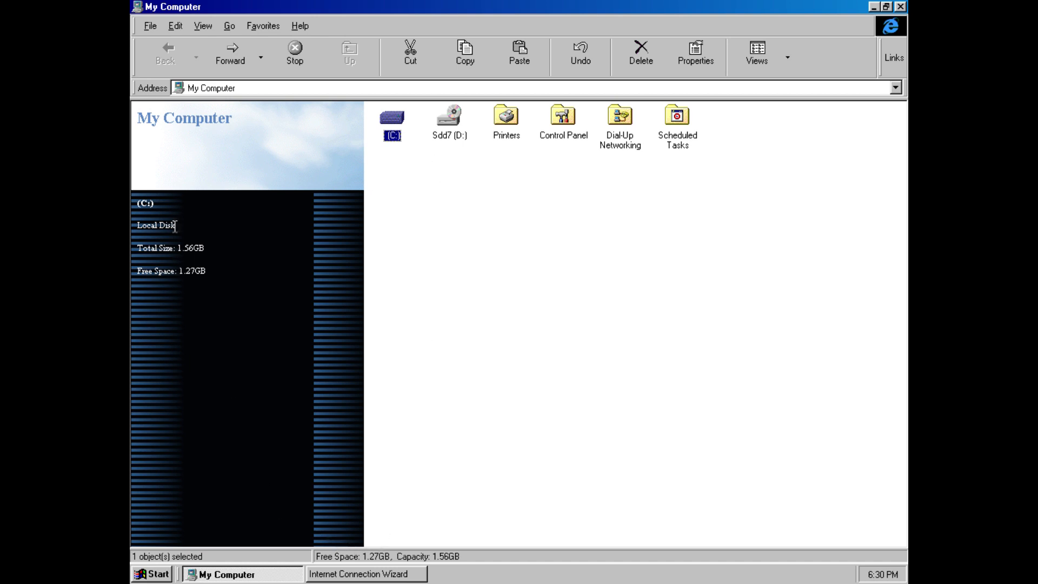
{"action": "left_click", "coordinate": [456, 118]}
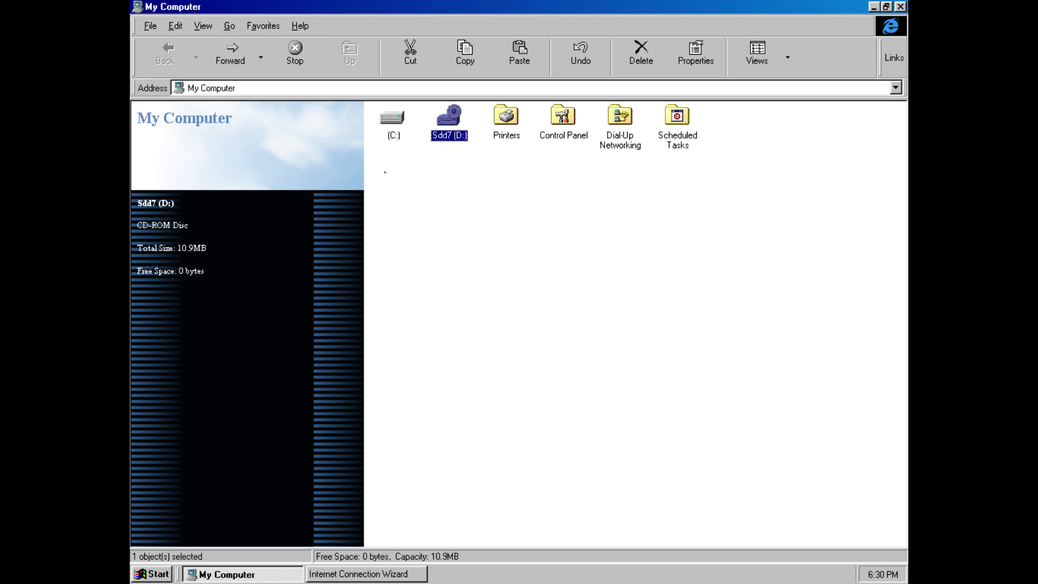
{"action": "left_click", "coordinate": [499, 128]}
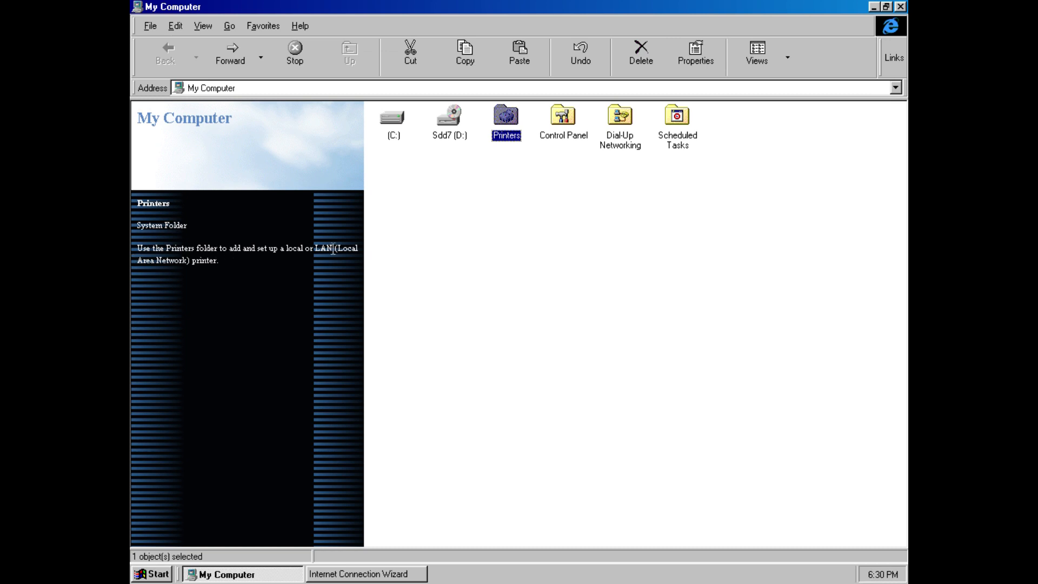
{"action": "left_click", "coordinate": [569, 130]}
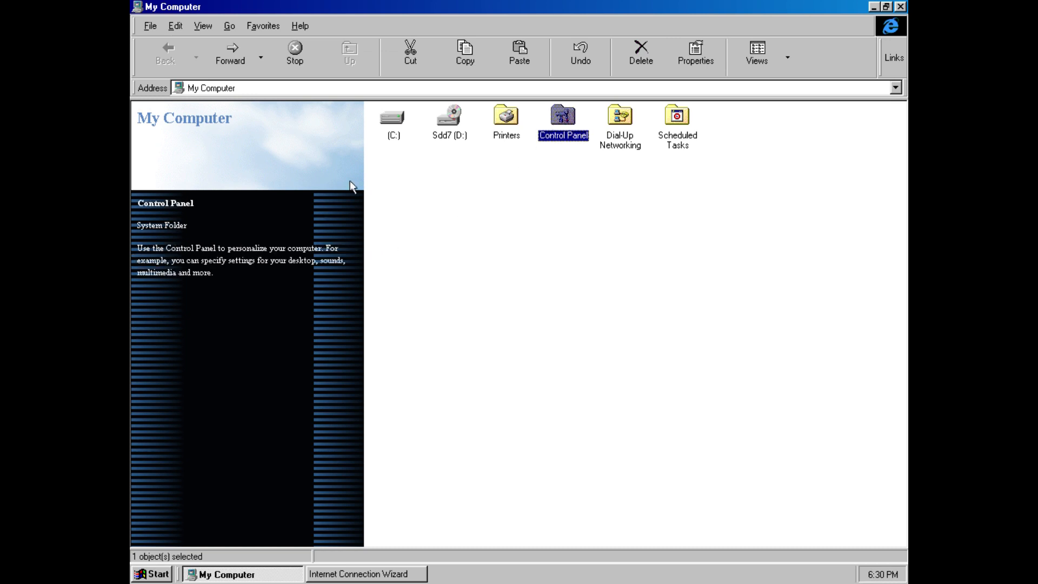
Open Control Panel and read descriptions of Passwords, Power Management, Printers, Regional Settings and Sounds.
{"action": "double_click", "coordinate": [554, 138]}
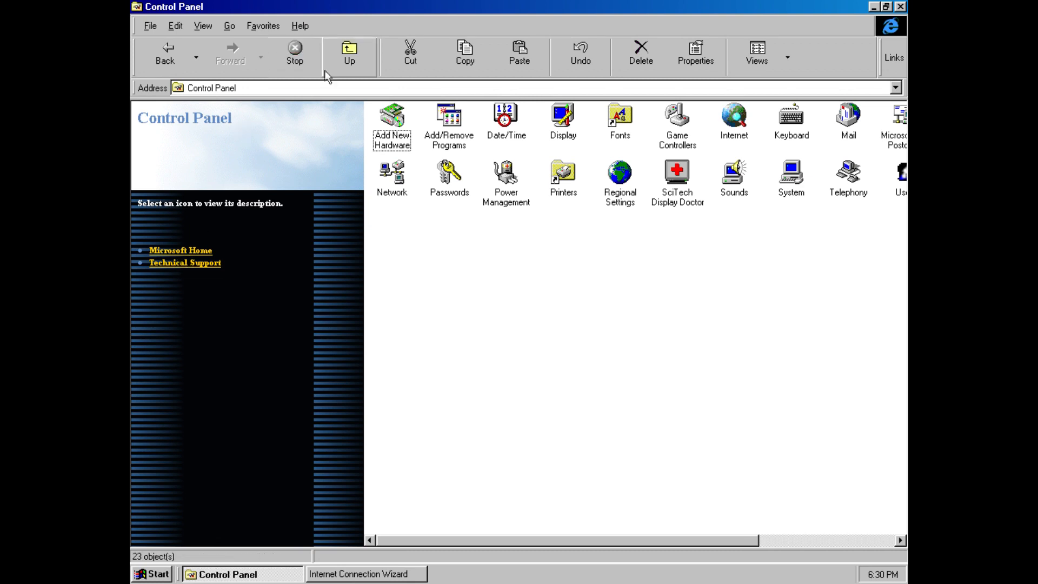
{"action": "left_click", "coordinate": [444, 180]}
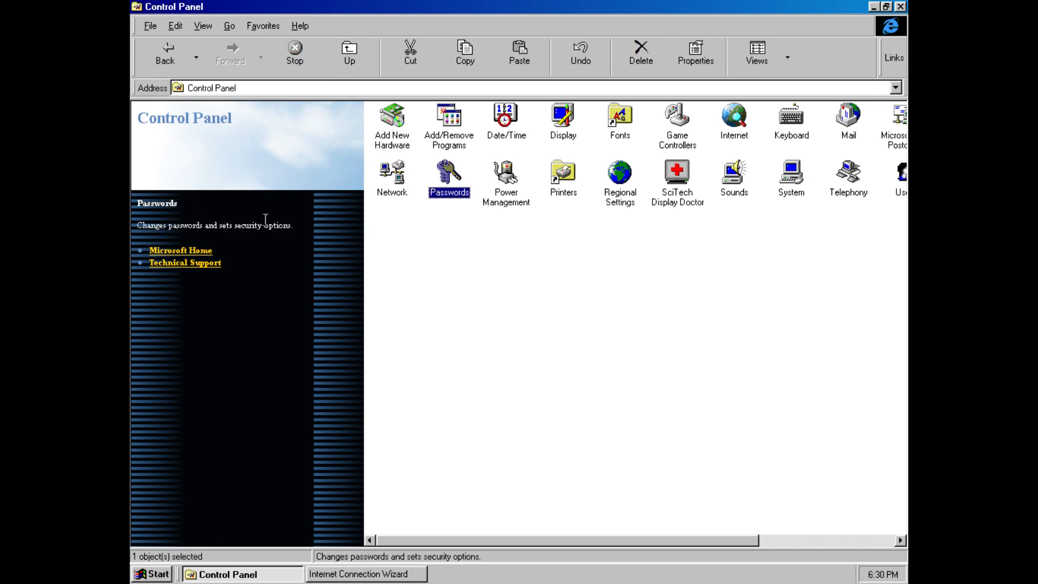
{"action": "left_click", "coordinate": [495, 206]}
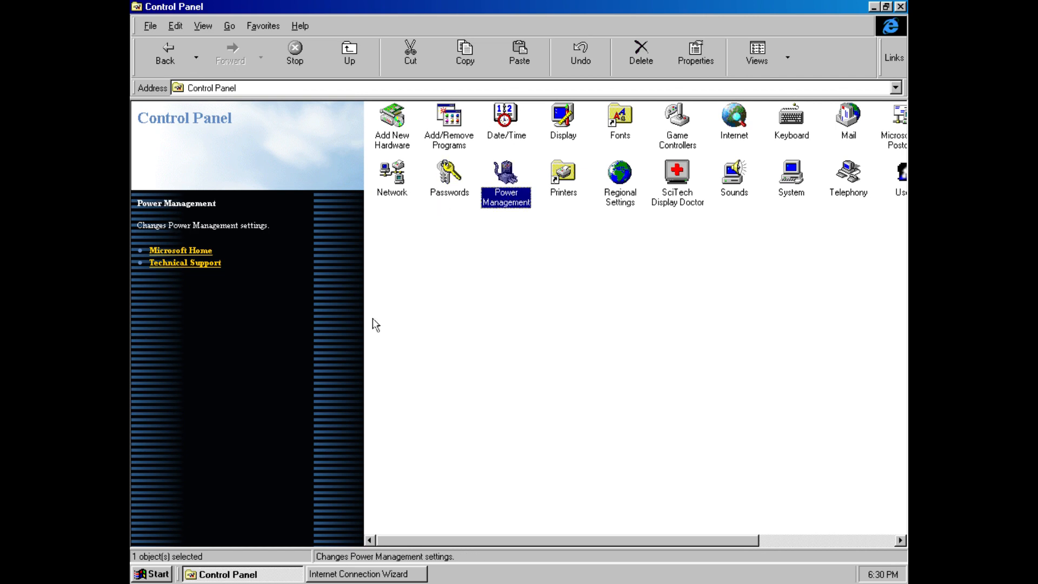
{"action": "left_click", "coordinate": [558, 180]}
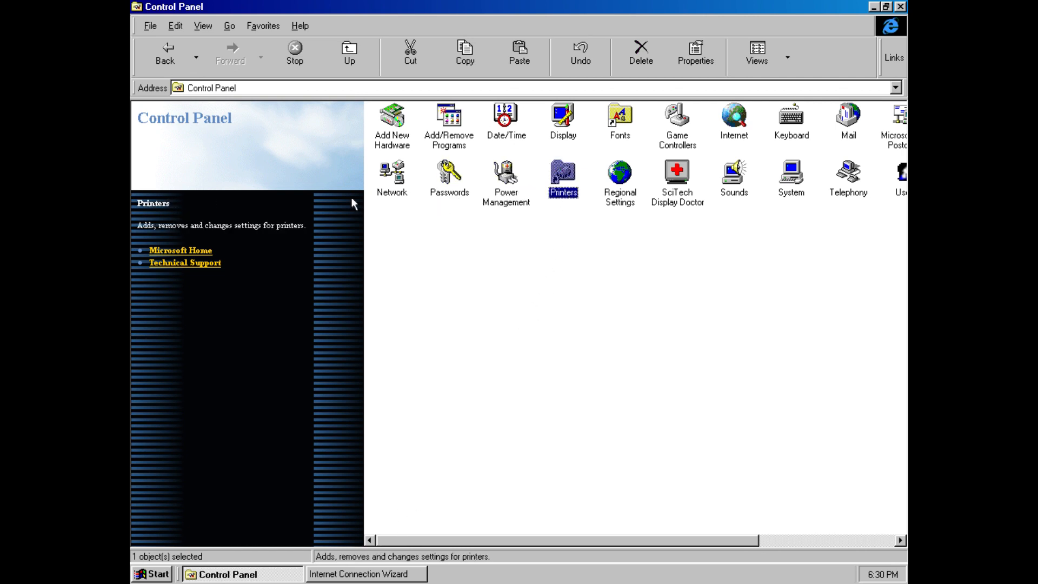
{"action": "left_click", "coordinate": [630, 181]}
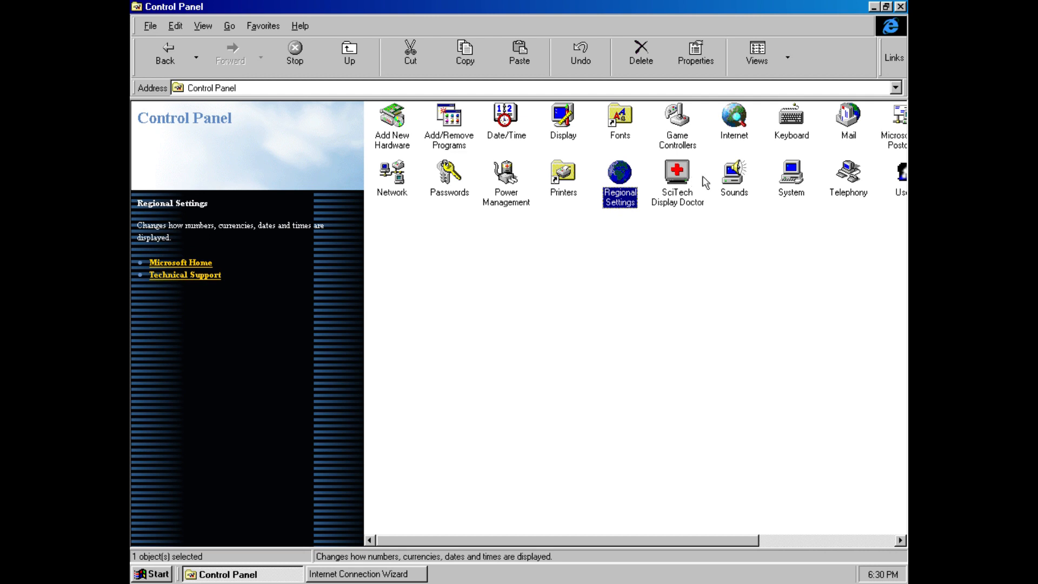
{"action": "left_click", "coordinate": [737, 183]}
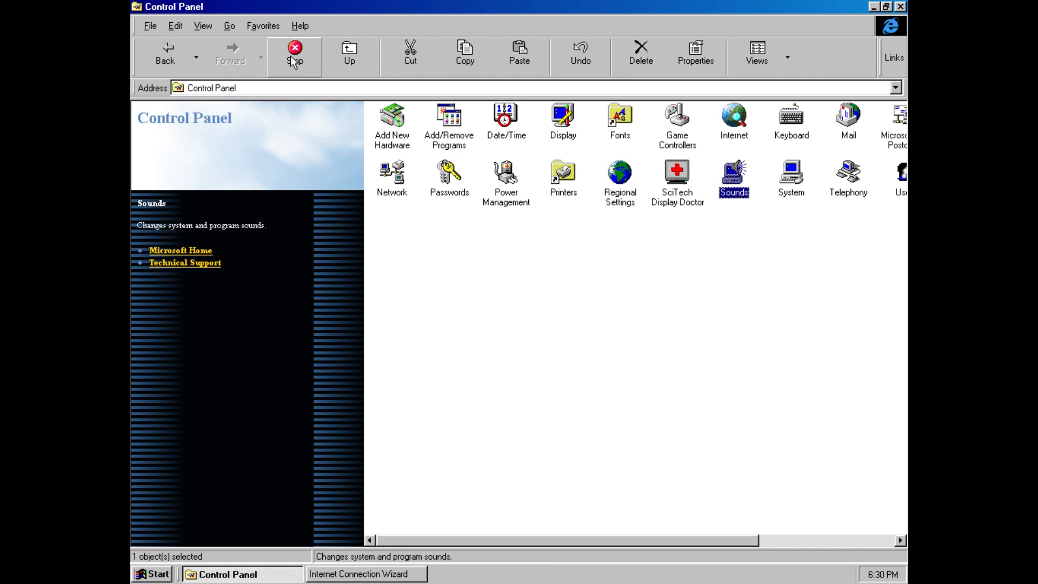
{"action": "left_click", "coordinate": [205, 26]}
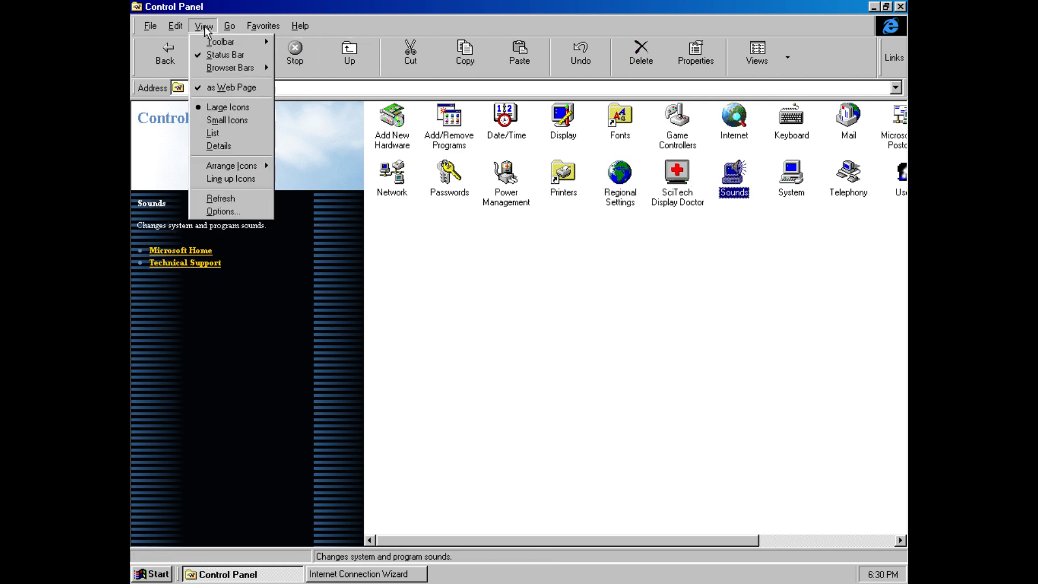
{"action": "mouse_move", "coordinate": [230, 67]}
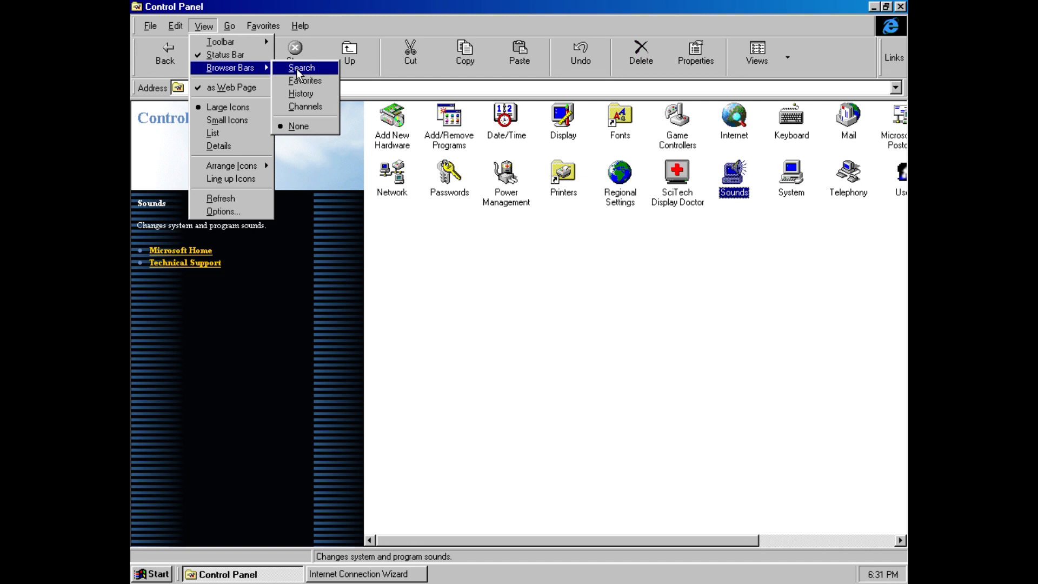
Show the Search bar, then the Favorites bar with Channels selected and Links expanded.
{"action": "left_click", "coordinate": [300, 69]}
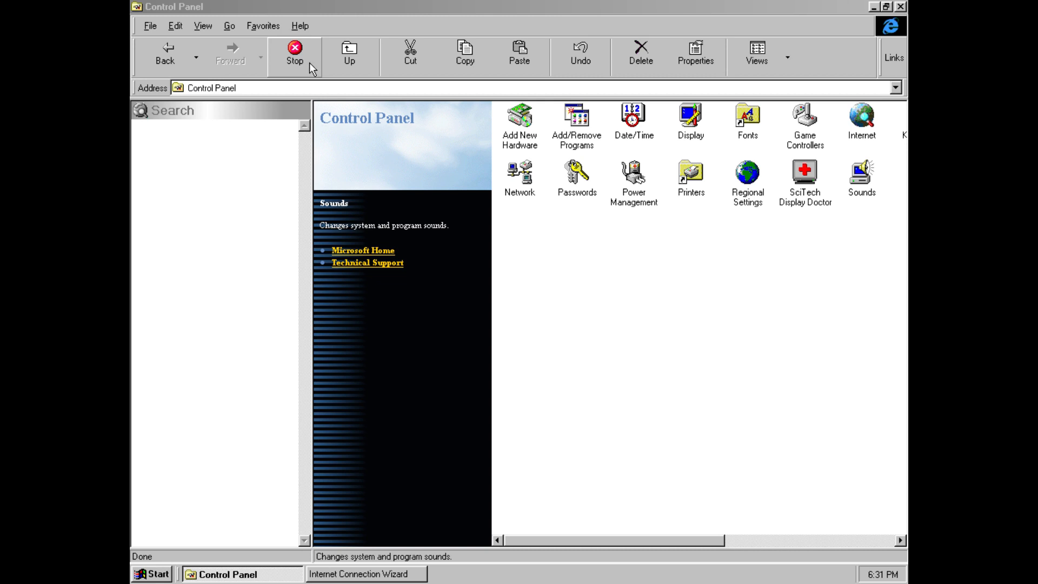
{"action": "left_click", "coordinate": [311, 61]}
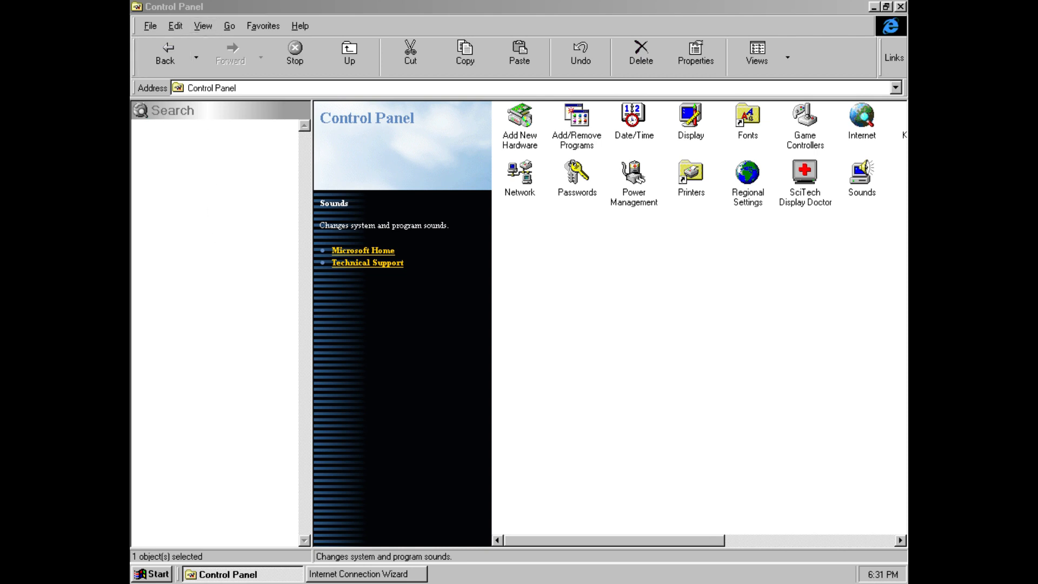
{"action": "left_click", "coordinate": [204, 25]}
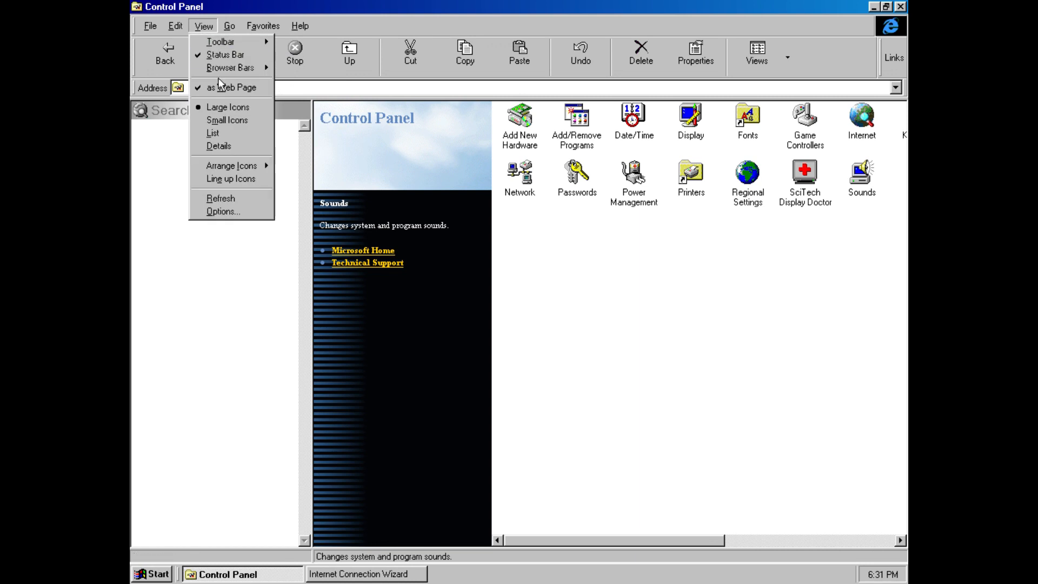
{"action": "mouse_move", "coordinate": [231, 68]}
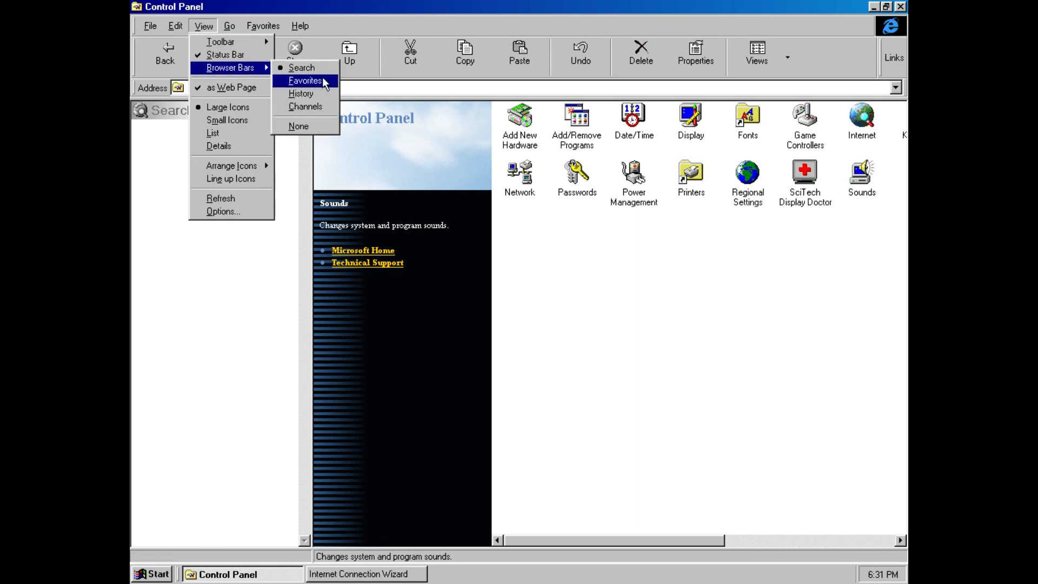
{"action": "left_click", "coordinate": [305, 80]}
{"action": "left_click", "coordinate": [166, 129]}
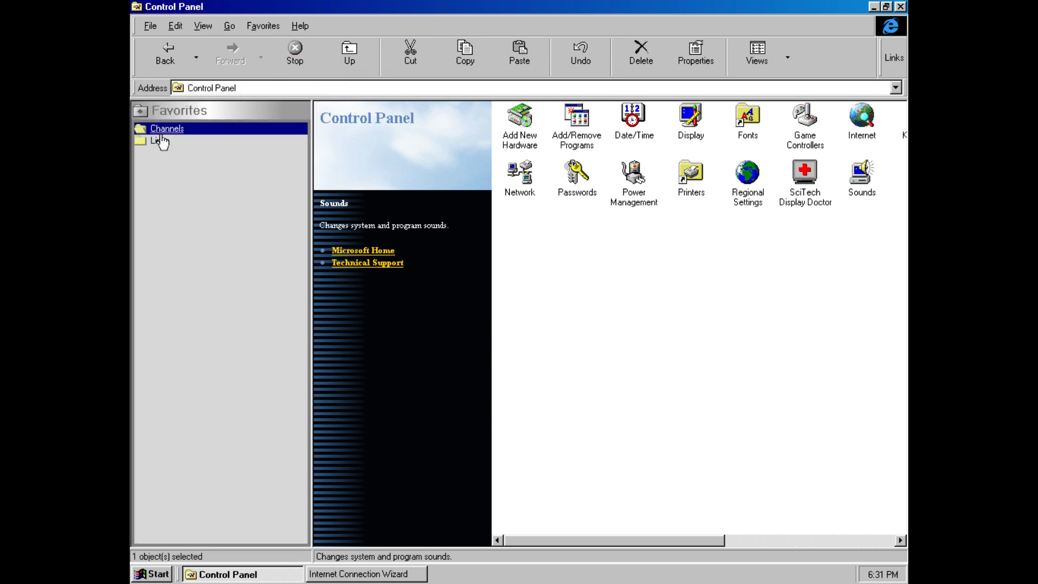
{"action": "left_click", "coordinate": [159, 142]}
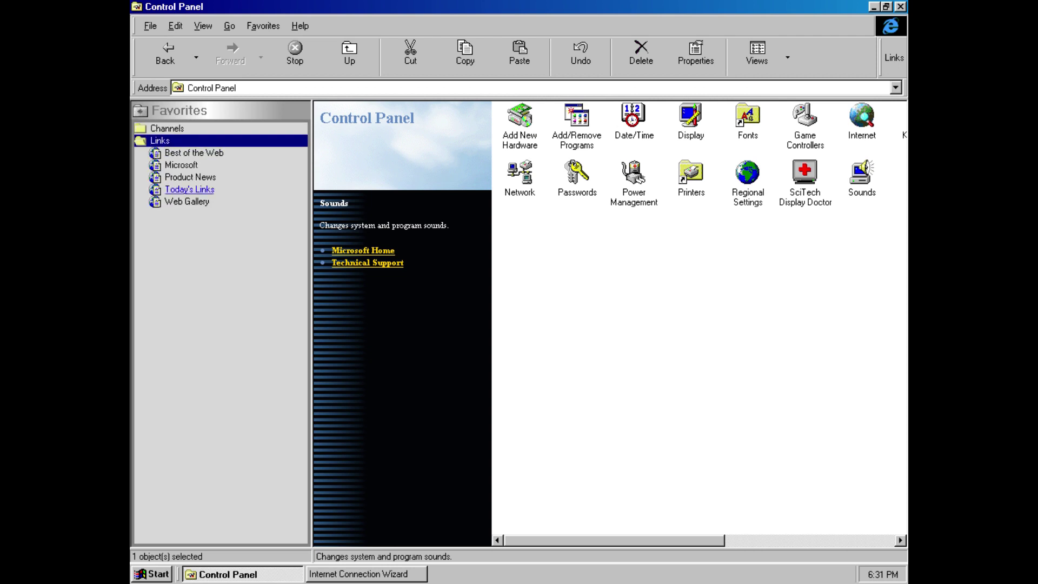
Switch the side bar to History, then to Channels, and look at the Go menu.
{"action": "left_click", "coordinate": [204, 26]}
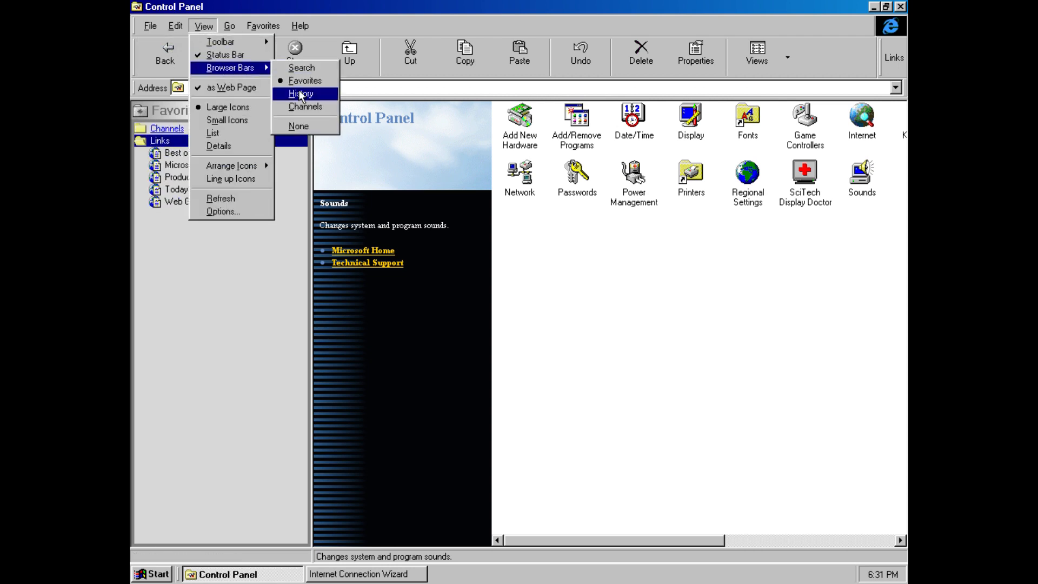
{"action": "left_click", "coordinate": [298, 90]}
{"action": "left_click", "coordinate": [203, 26]}
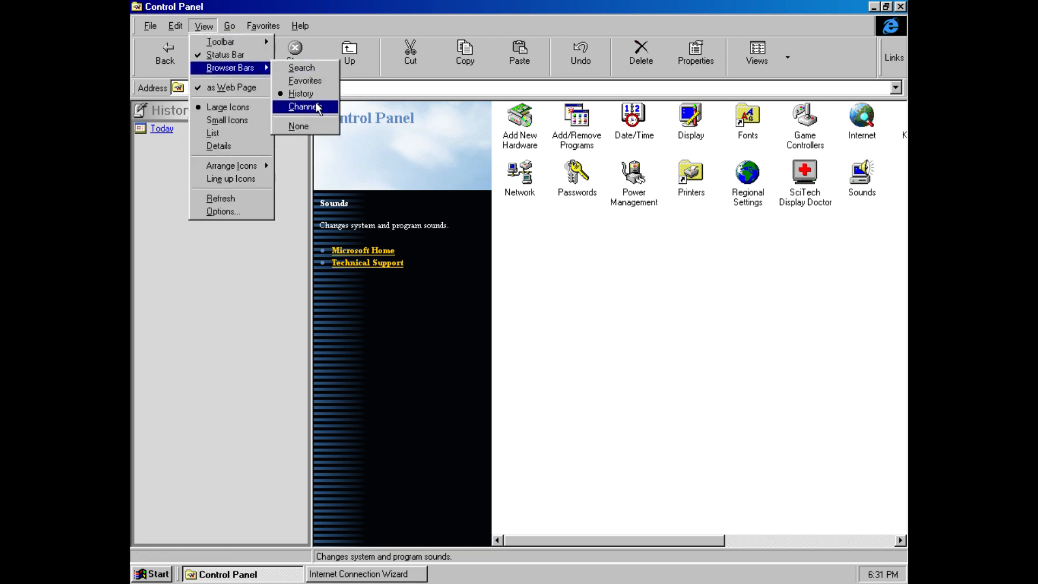
{"action": "left_click", "coordinate": [328, 91]}
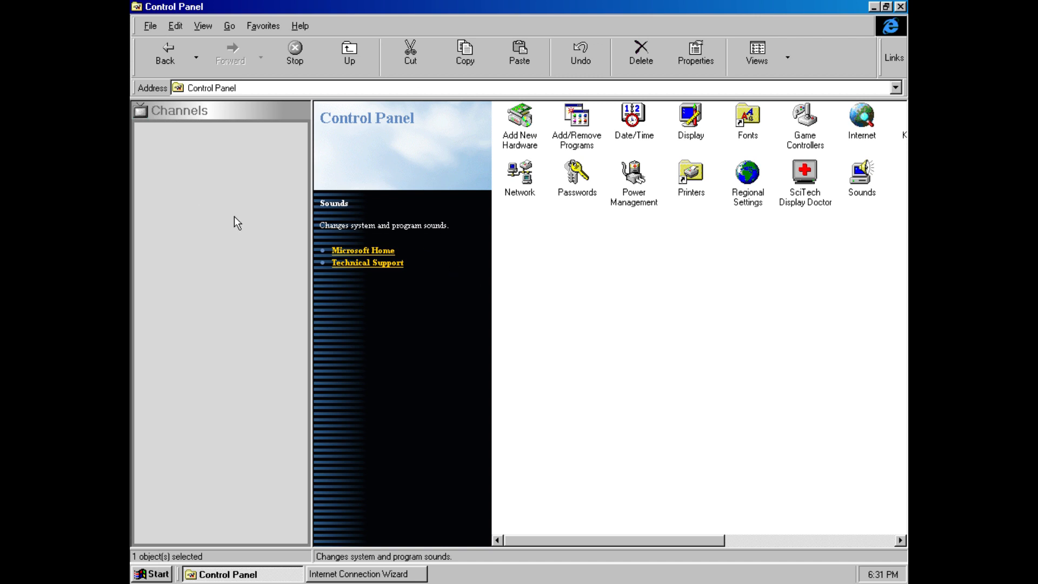
{"action": "left_click", "coordinate": [230, 28]}
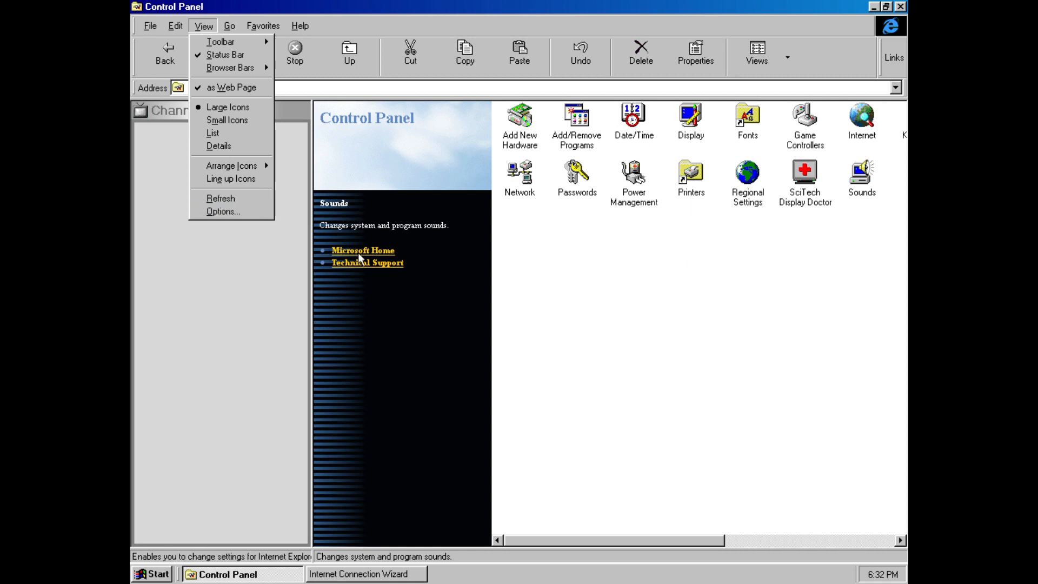
Dismiss the menu and bring up the Shut Down Windows dialog from Start > Shut Down.
{"action": "left_click", "coordinate": [597, 341]}
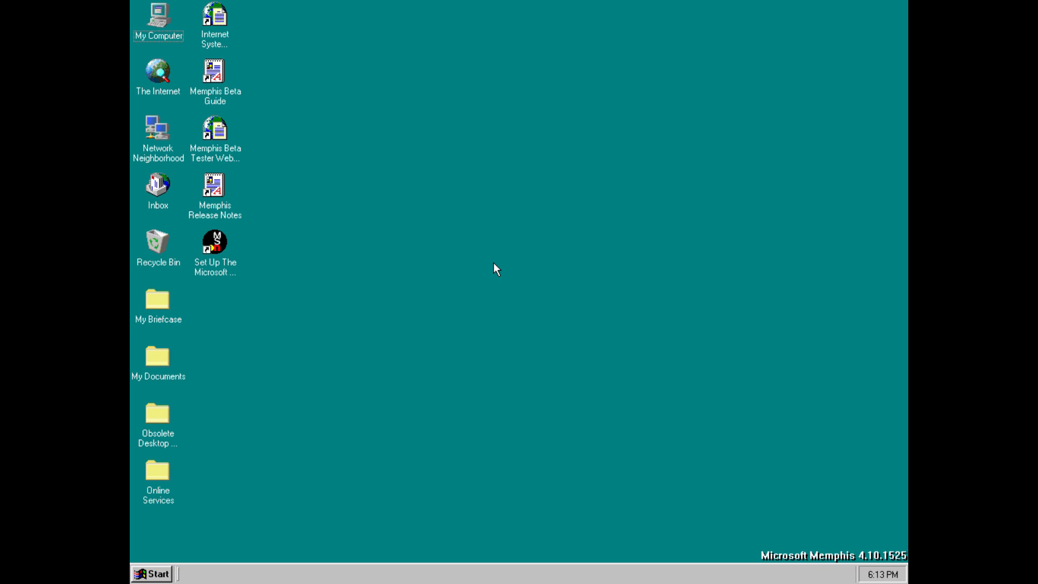
{"action": "left_click", "coordinate": [151, 575]}
{"action": "left_click", "coordinate": [205, 551]}
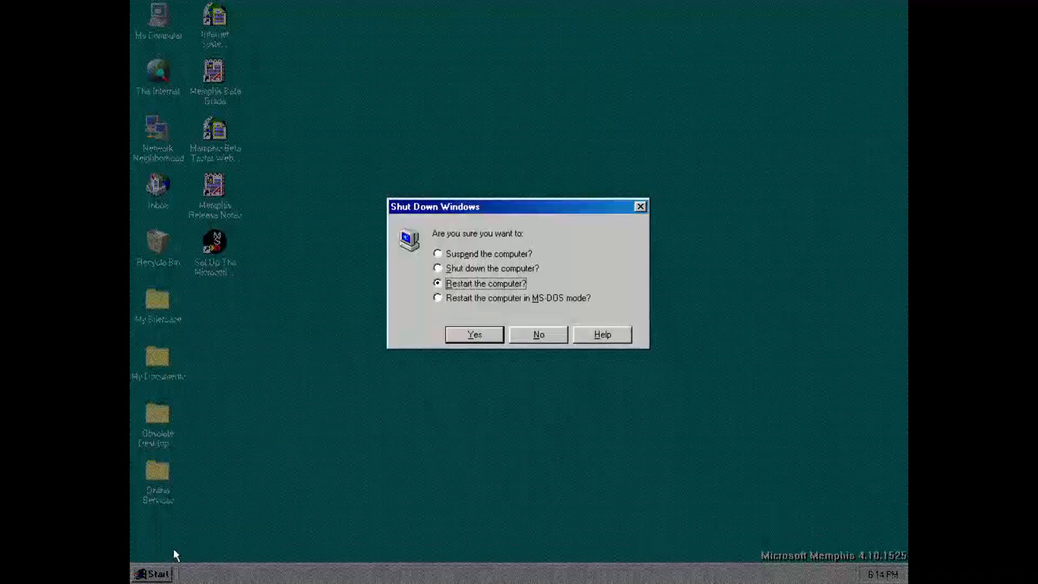